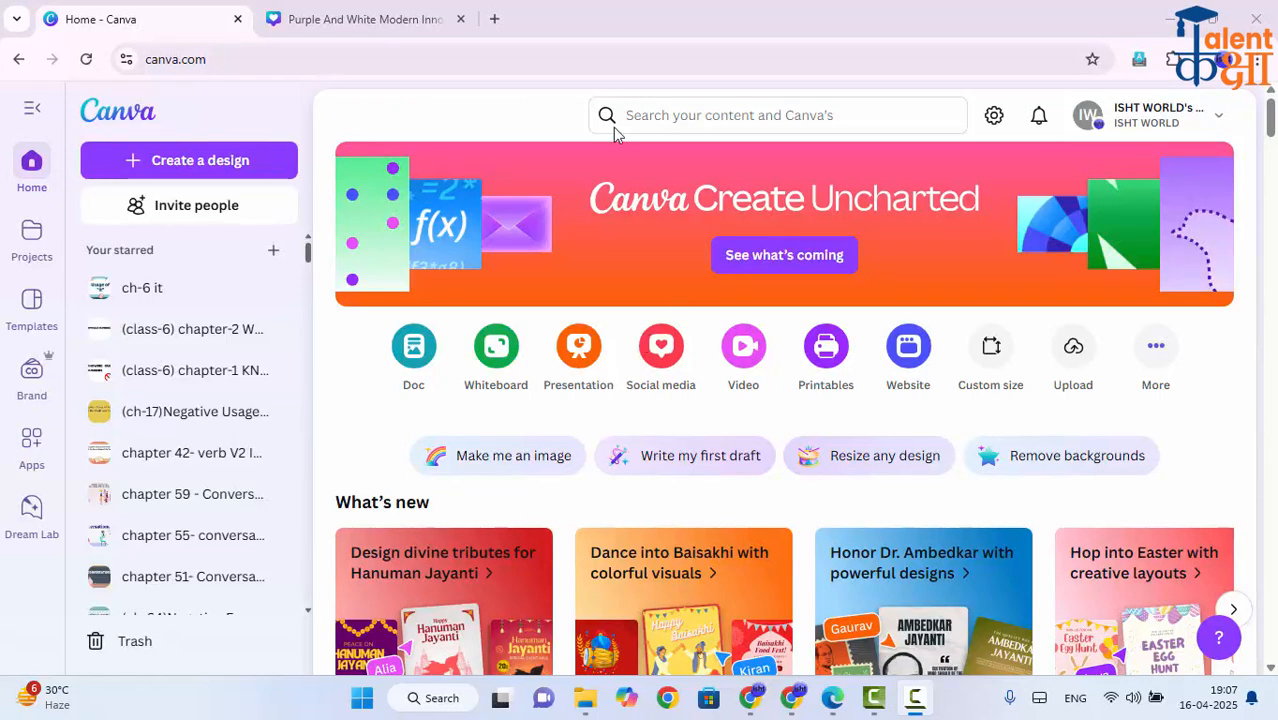
- Search Canva's content for "logo"
{"action": "left_click", "coordinate": [708, 118]}
{"action": "type", "text": "logo"}
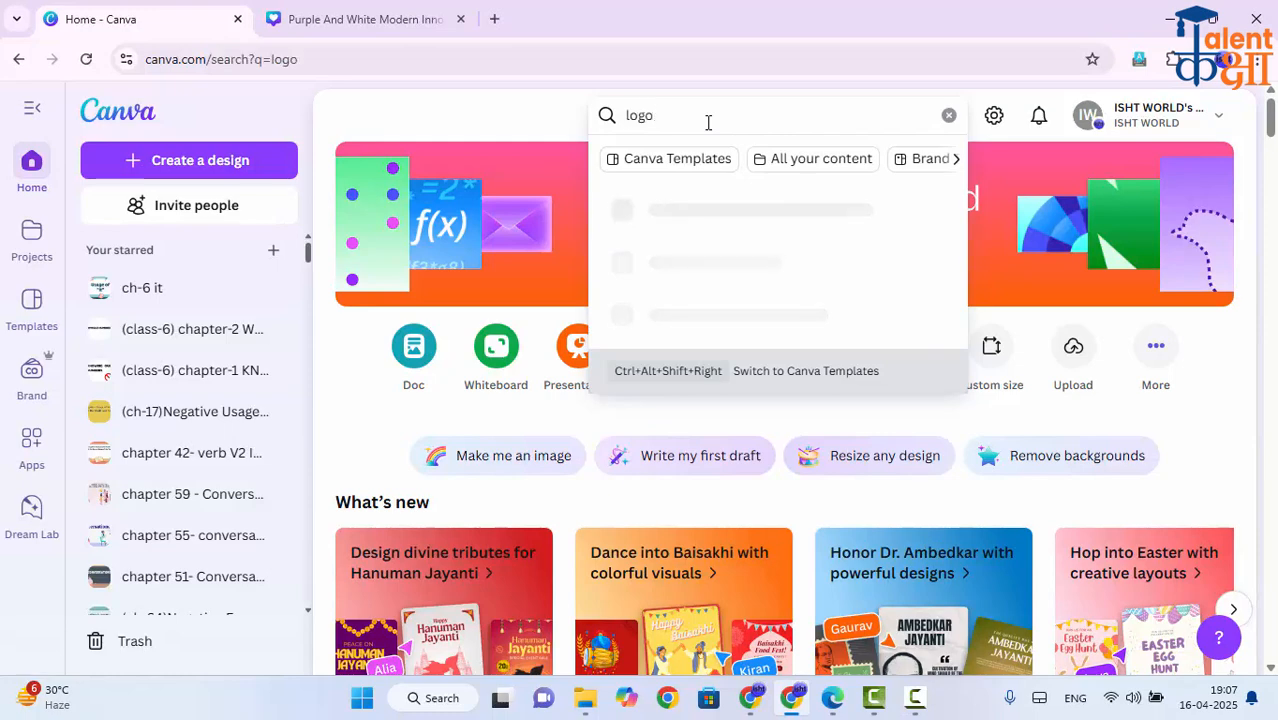
{"action": "key", "text": "Return"}
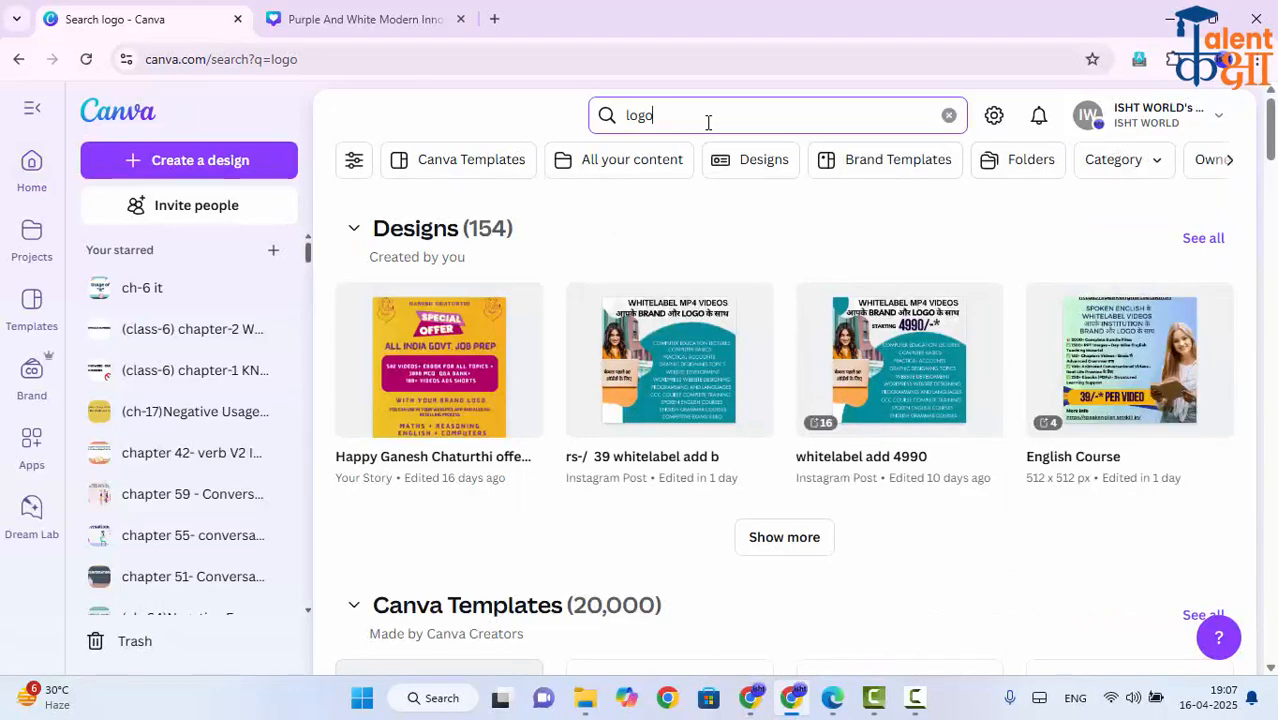
- Browse the logo templates in the search results for a suitable circular company design
{"action": "scroll", "coordinate": [571, 314], "scroll_direction": "down", "scroll_amount": 5}
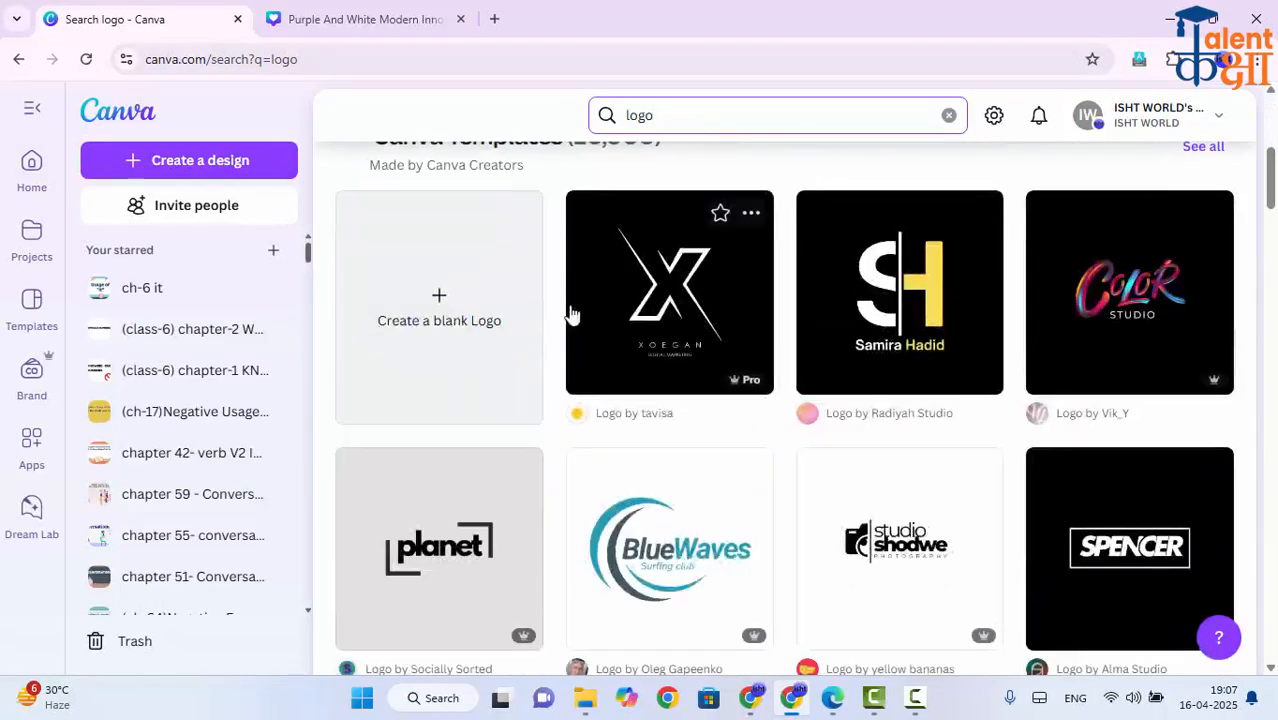
{"action": "scroll", "coordinate": [575, 318], "scroll_direction": "down", "scroll_amount": 1}
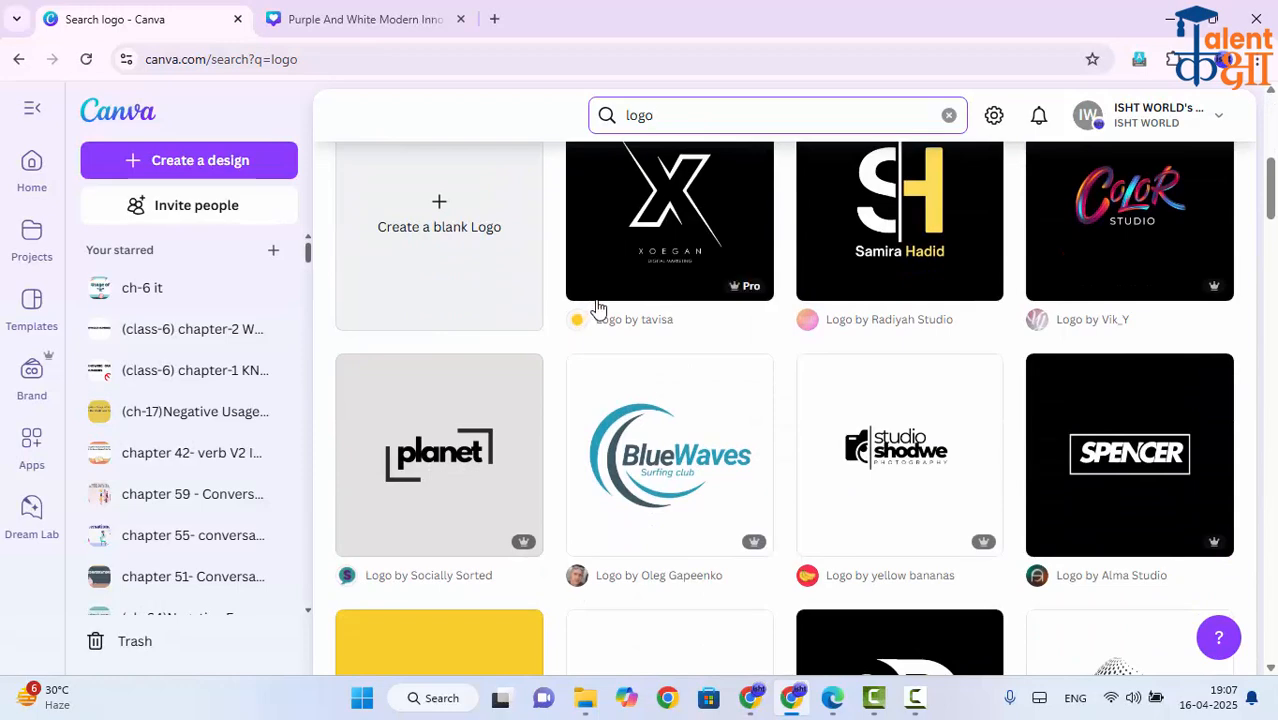
{"action": "scroll", "coordinate": [598, 308], "scroll_direction": "down", "scroll_amount": 1}
{"action": "scroll", "coordinate": [598, 308], "scroll_direction": "down", "scroll_amount": 2}
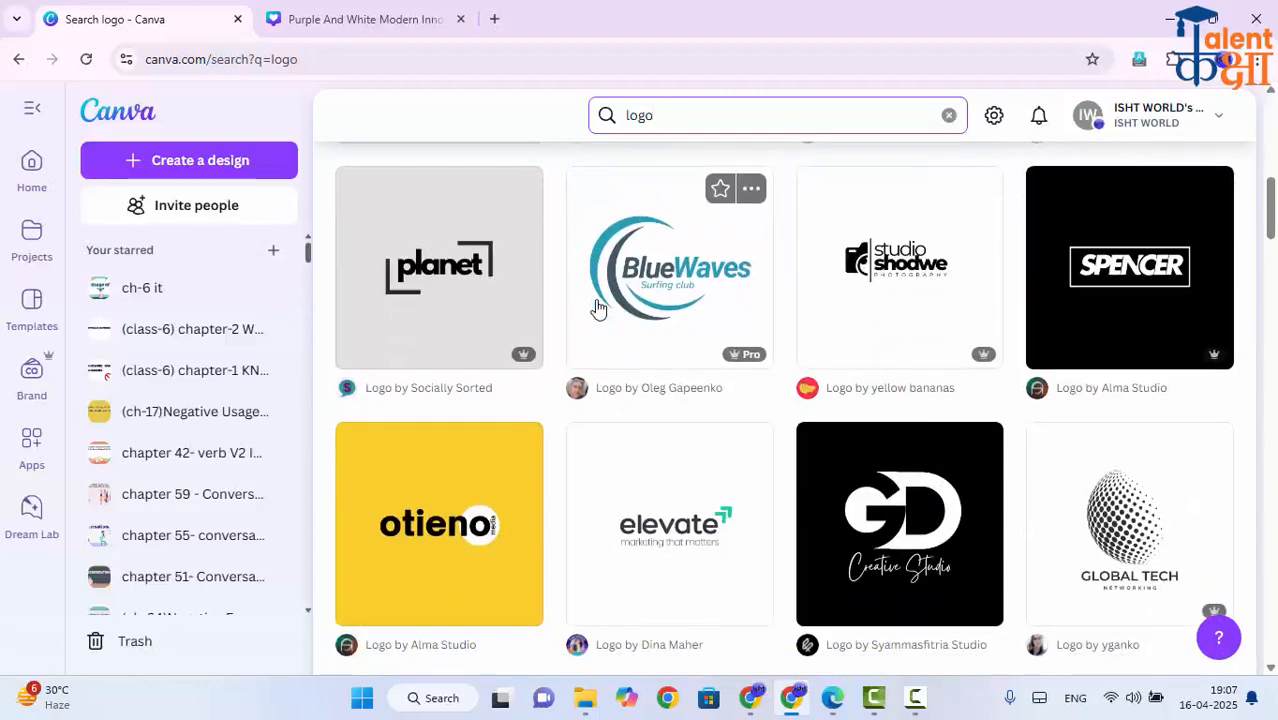
{"action": "scroll", "coordinate": [598, 308], "scroll_direction": "down", "scroll_amount": 1}
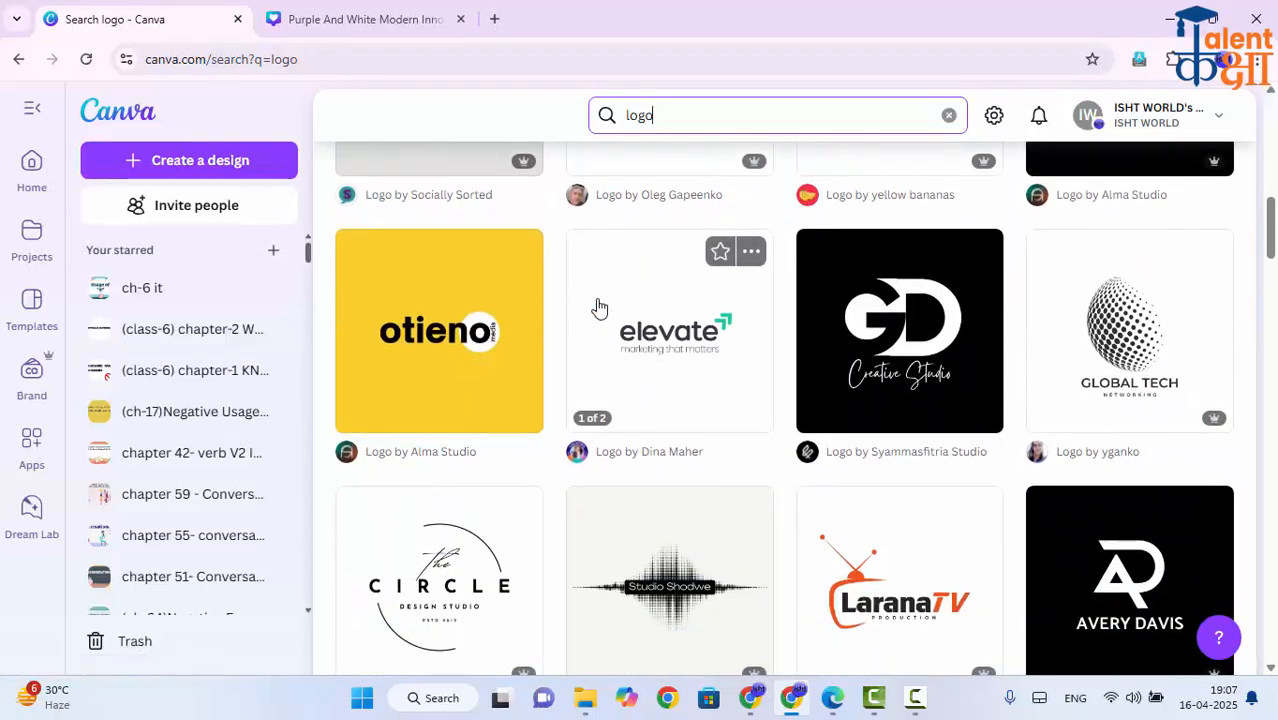
{"action": "scroll", "coordinate": [610, 320], "scroll_direction": "down", "scroll_amount": 1}
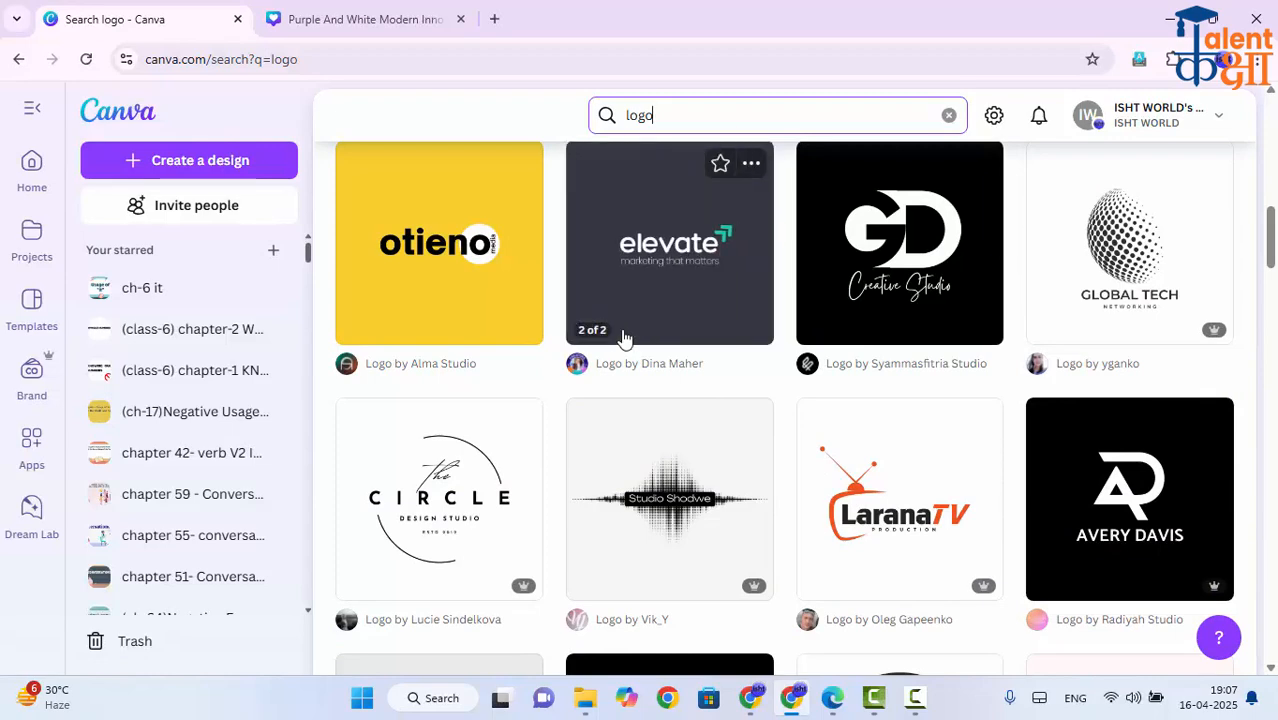
{"action": "scroll", "coordinate": [626, 340], "scroll_direction": "down", "scroll_amount": 4}
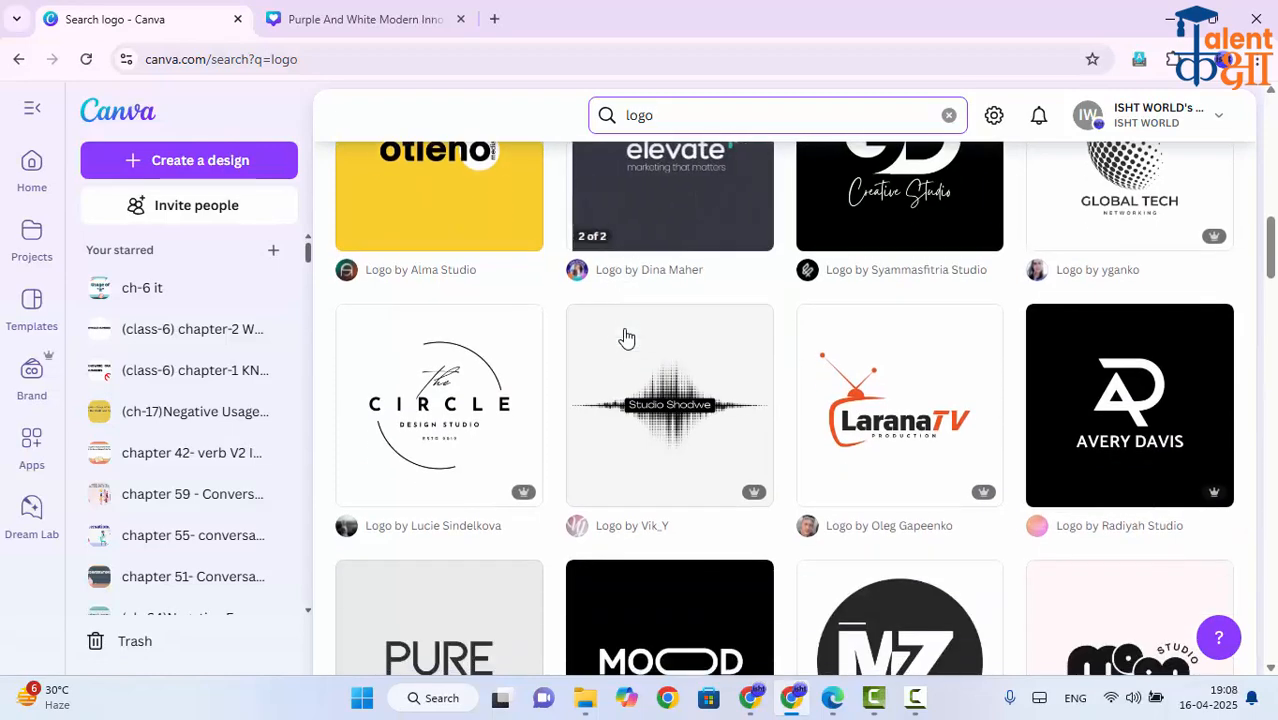
{"action": "scroll", "coordinate": [624, 347], "scroll_direction": "down", "scroll_amount": 8}
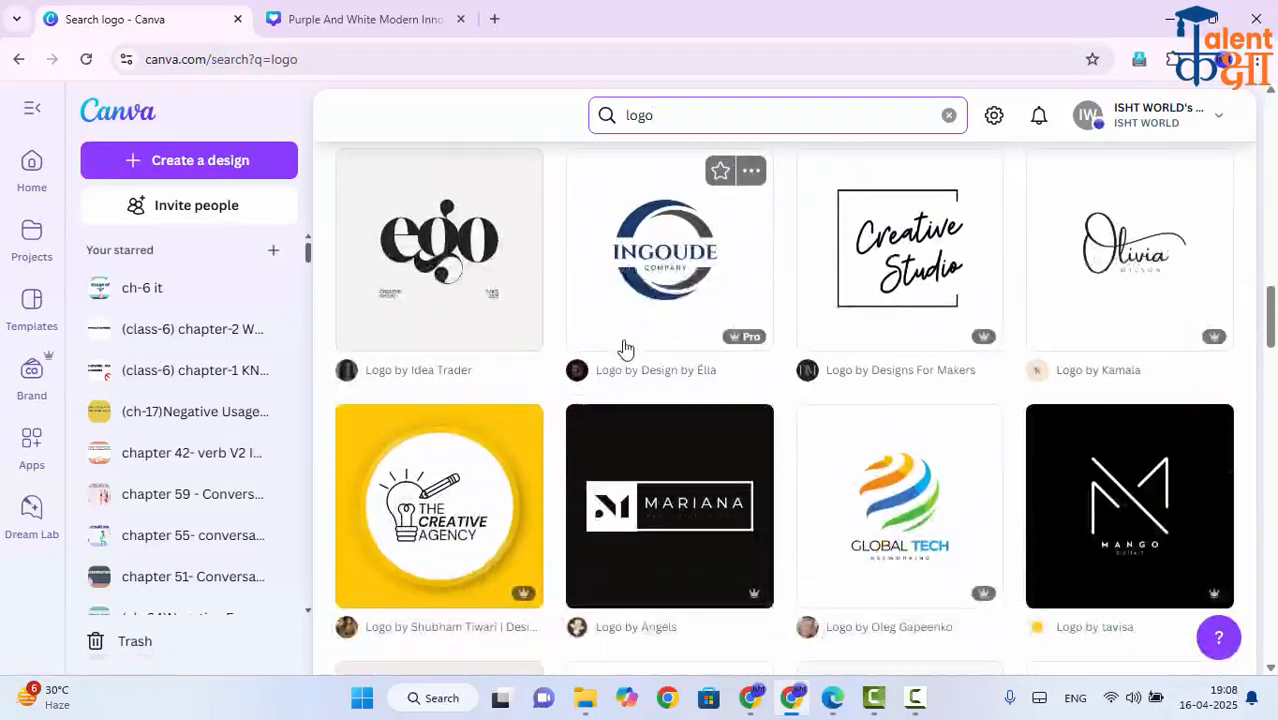
{"action": "scroll", "coordinate": [624, 347], "scroll_direction": "down", "scroll_amount": 7}
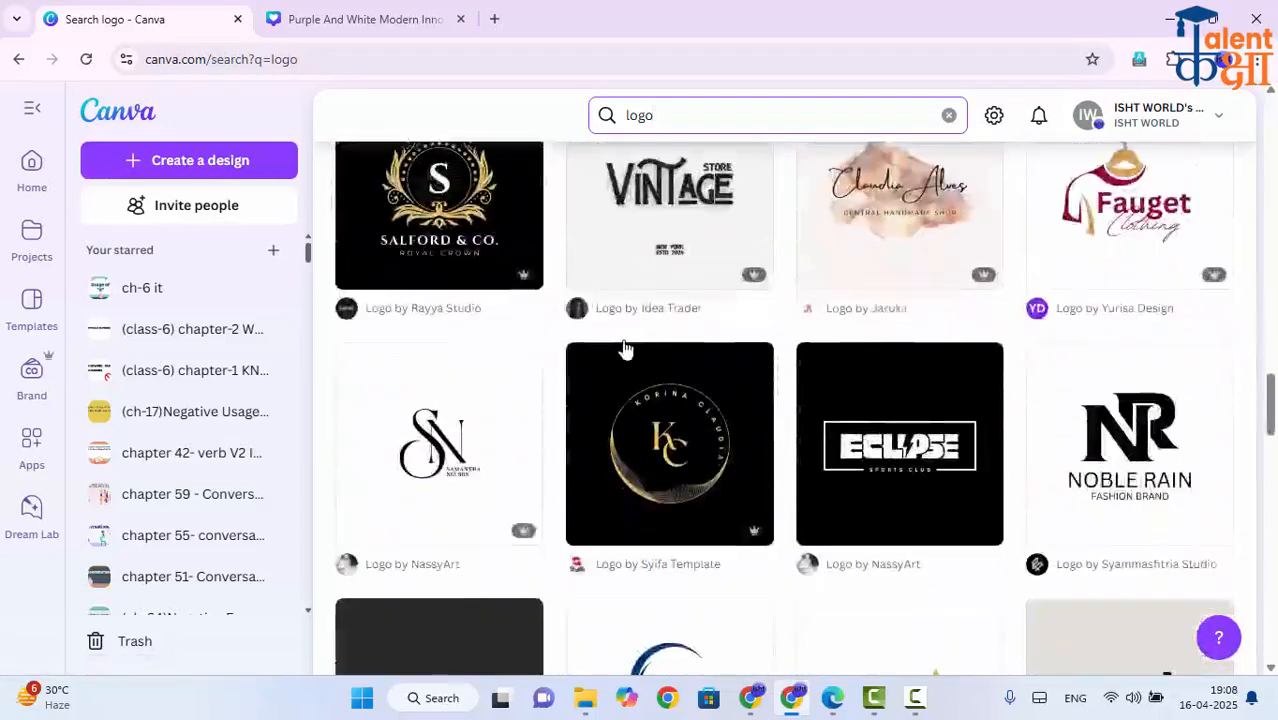
{"action": "scroll", "coordinate": [624, 347], "scroll_direction": "down", "scroll_amount": 8}
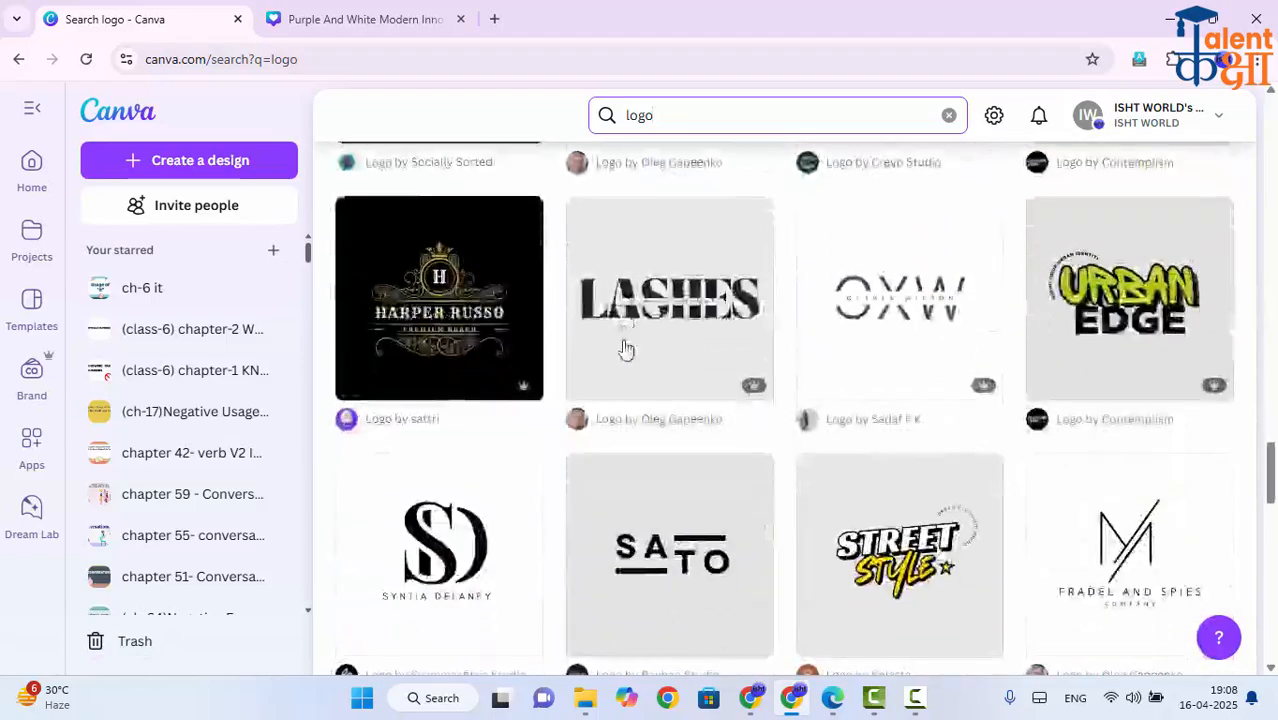
{"action": "scroll", "coordinate": [624, 347], "scroll_direction": "down", "scroll_amount": 10}
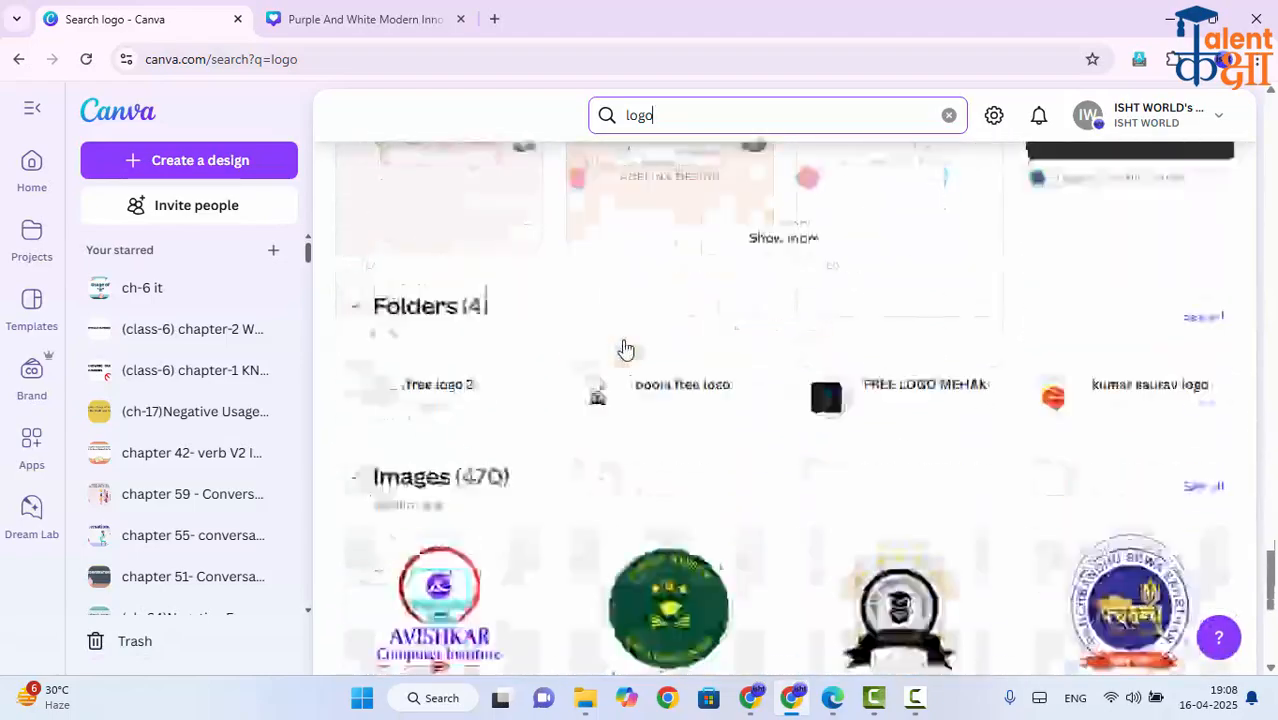
{"action": "scroll", "coordinate": [624, 347], "scroll_direction": "down", "scroll_amount": 2}
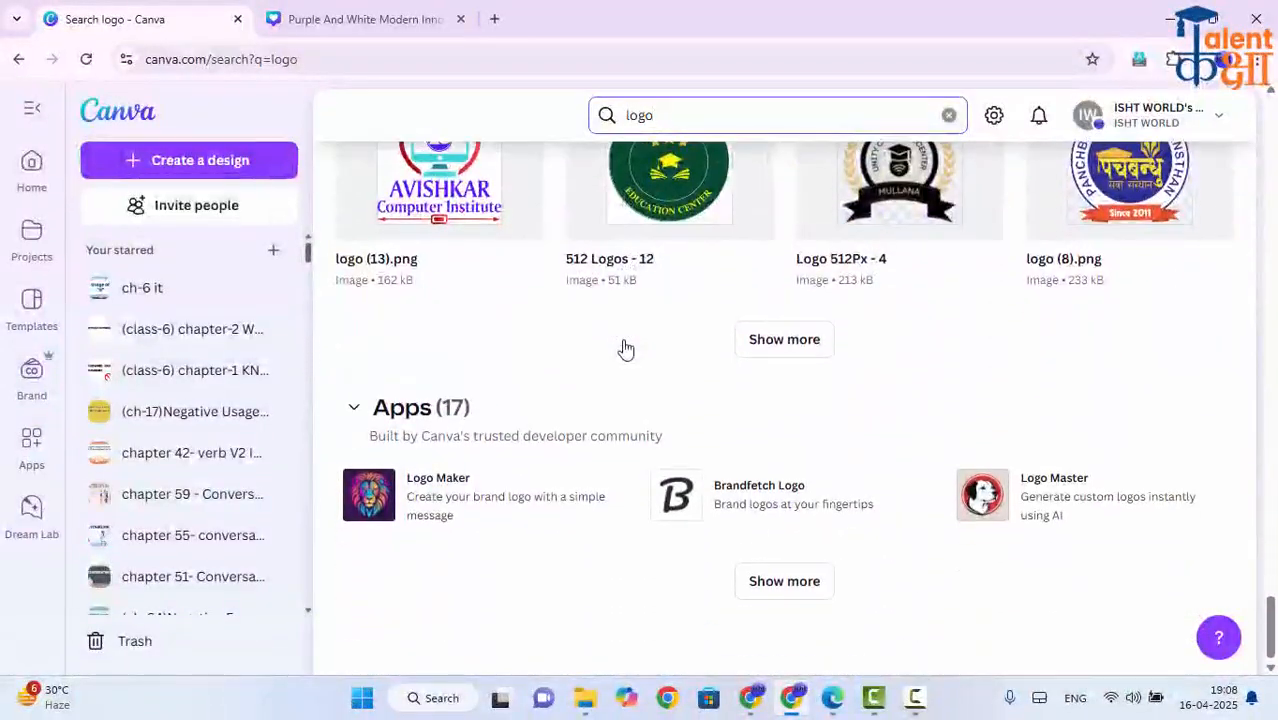
{"action": "scroll", "coordinate": [624, 347], "scroll_direction": "up", "scroll_amount": 15}
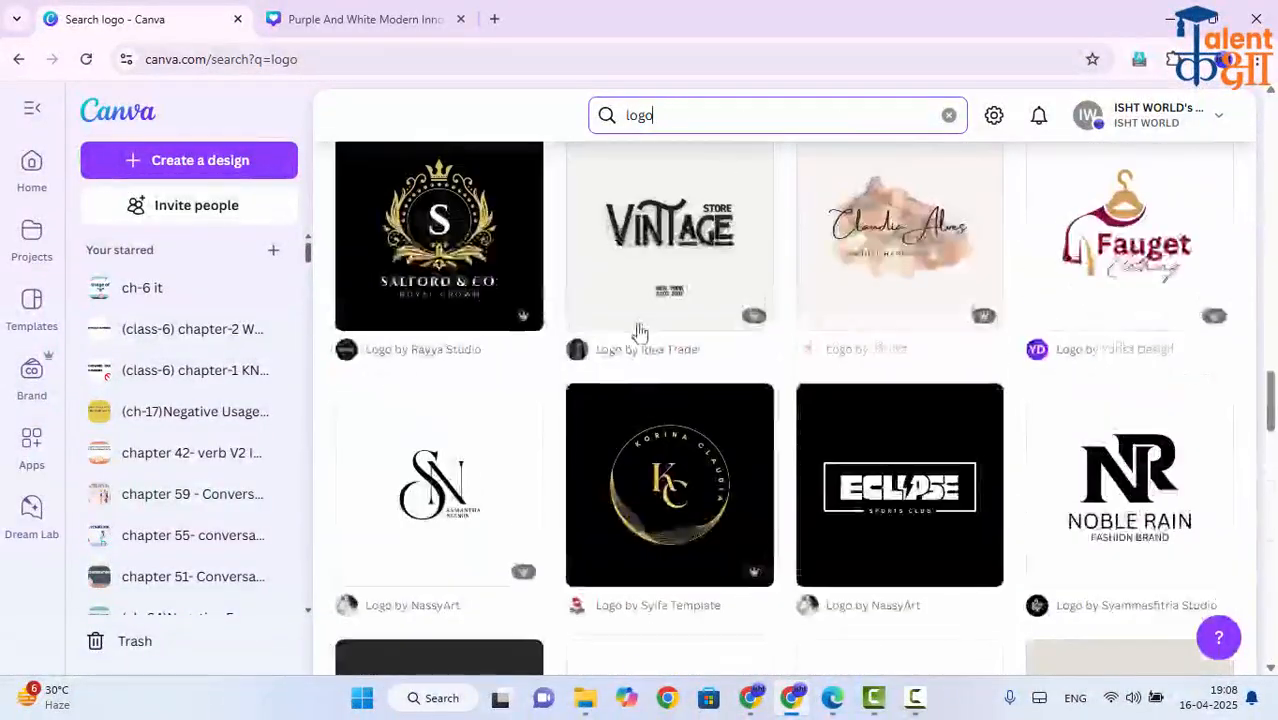
{"action": "scroll", "coordinate": [642, 332], "scroll_direction": "up", "scroll_amount": 5}
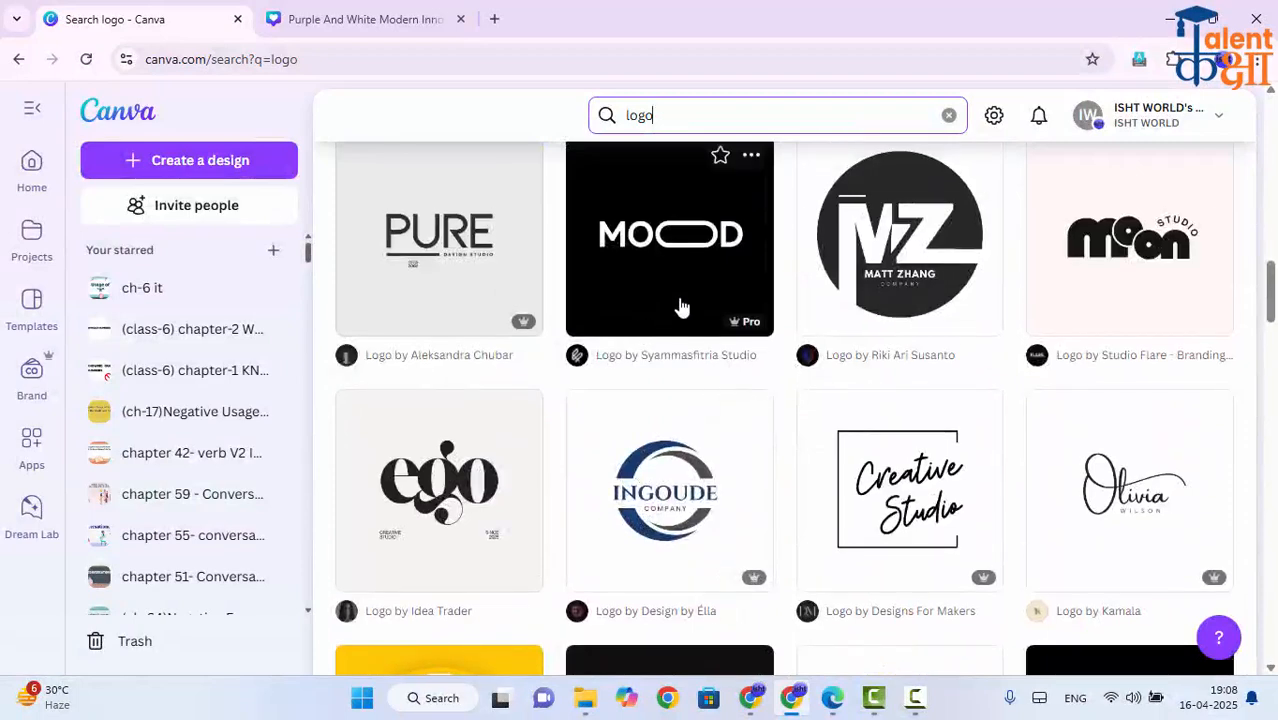
- Open the Navy And Grey Classic Circle Business Consulting Logo template for customisation
{"action": "left_click", "coordinate": [686, 505]}
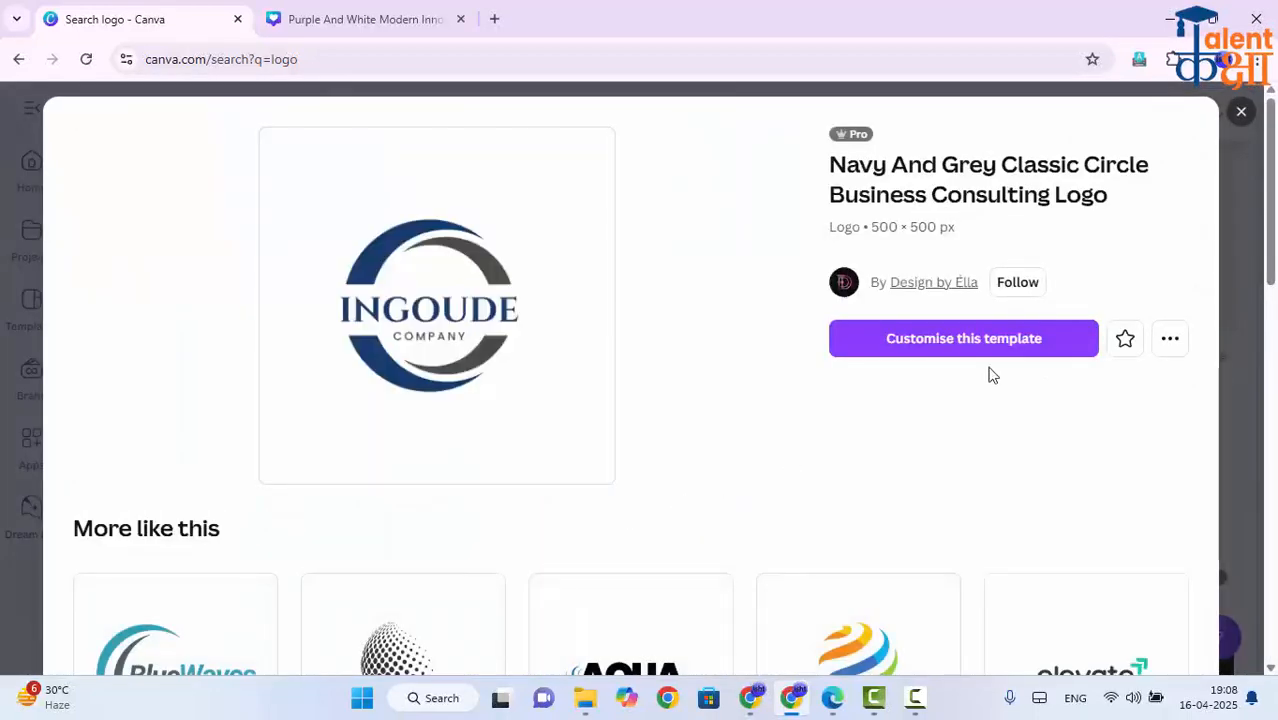
{"action": "left_click", "coordinate": [963, 339]}
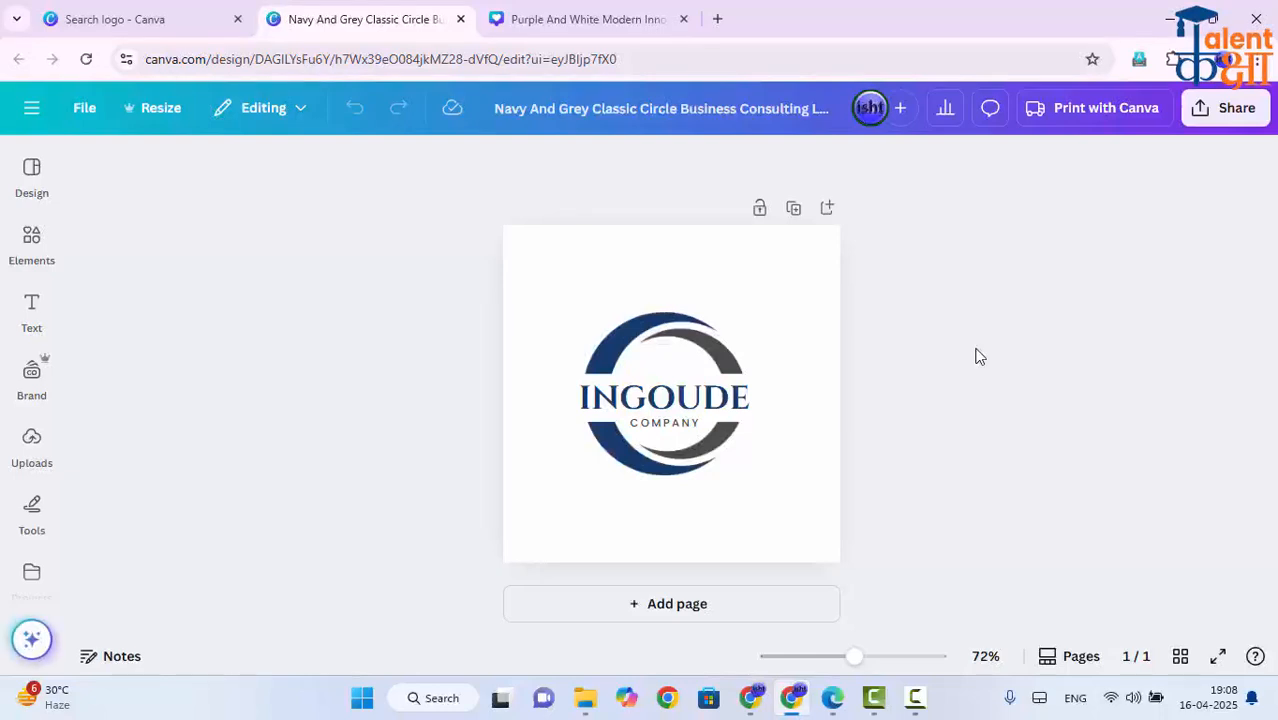
- Replace the main company name "INGOUDE" in the logo with "INFOTECH"
{"action": "double_click", "coordinate": [656, 397]}
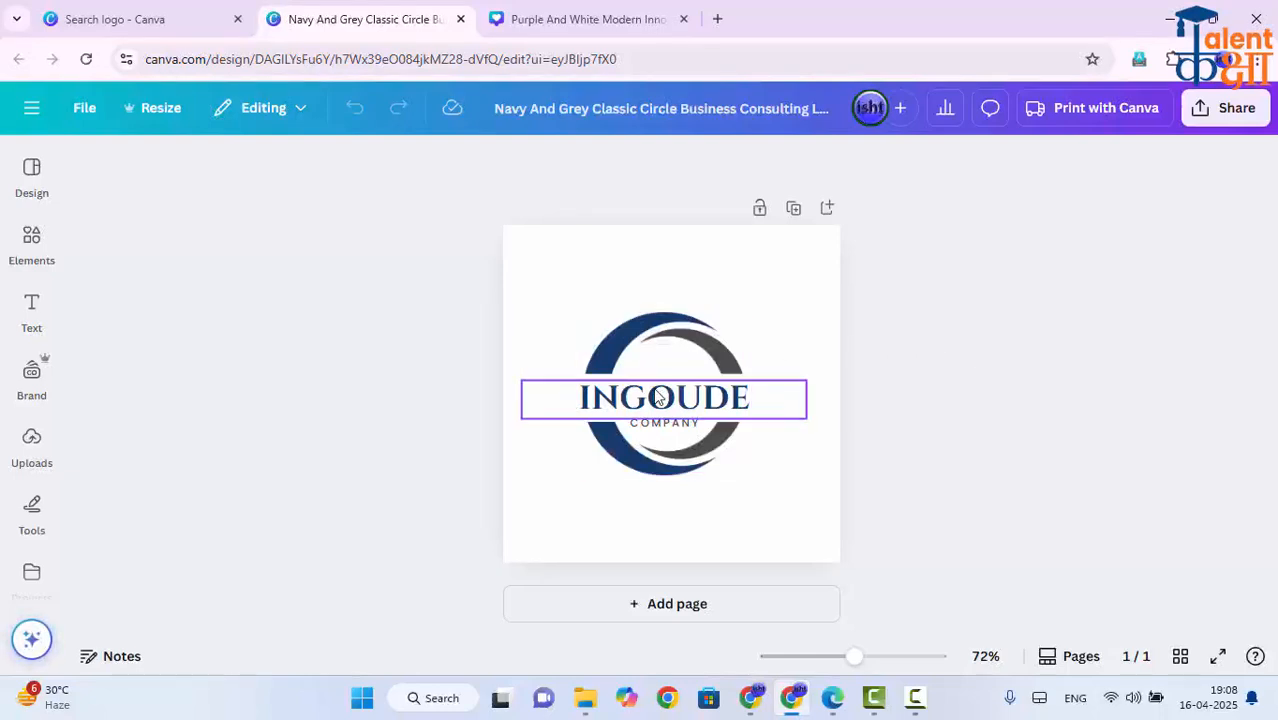
{"action": "type", "text": "INFOTECH"}
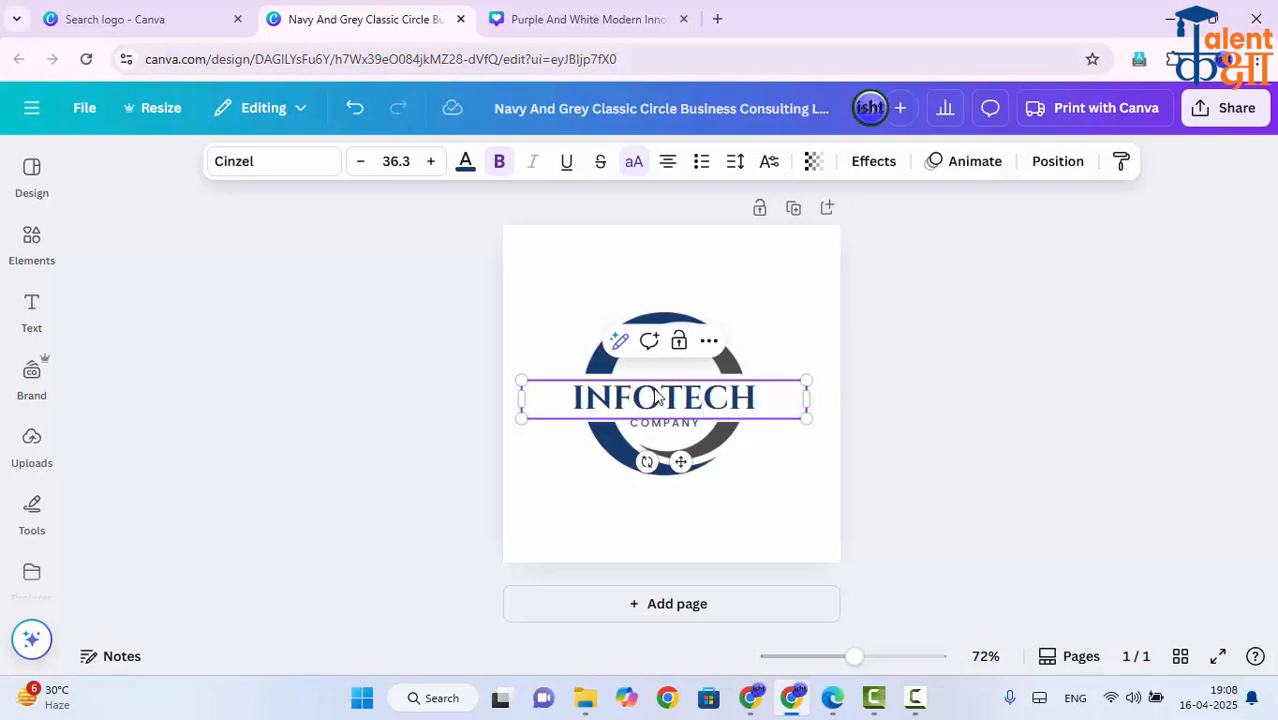
{"action": "left_click", "coordinate": [934, 404]}
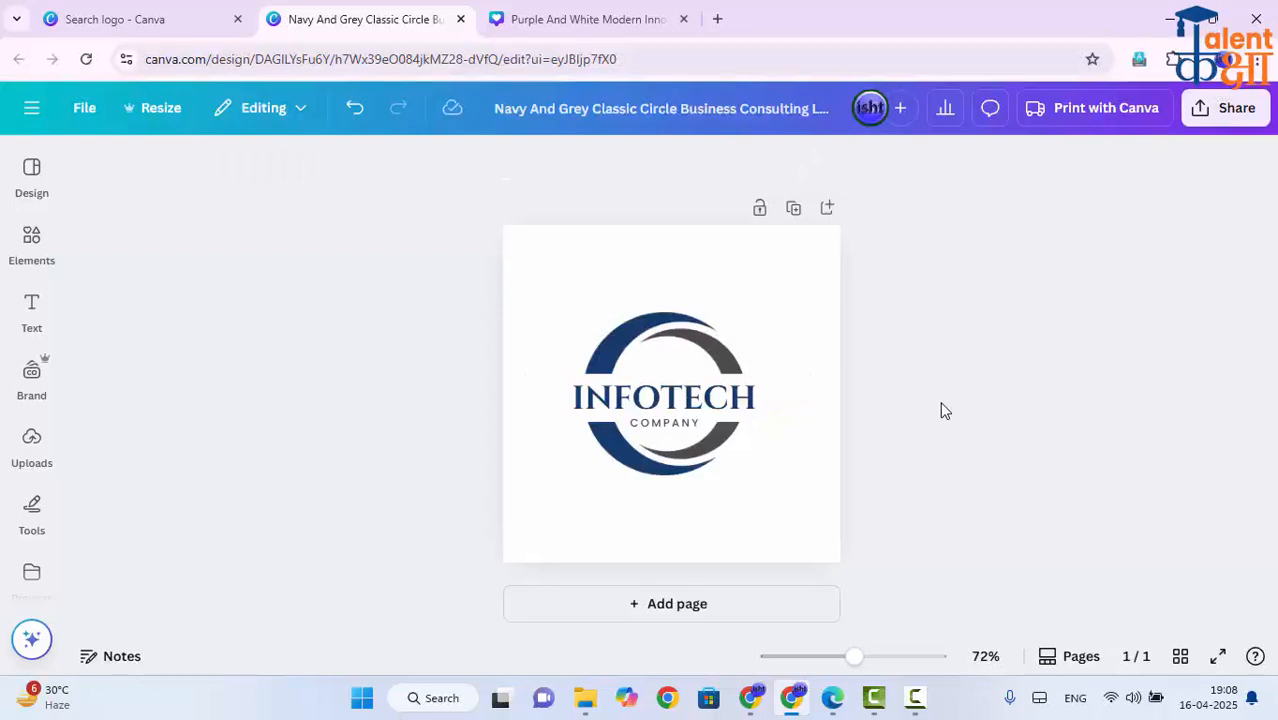
{"action": "left_click", "coordinate": [618, 348]}
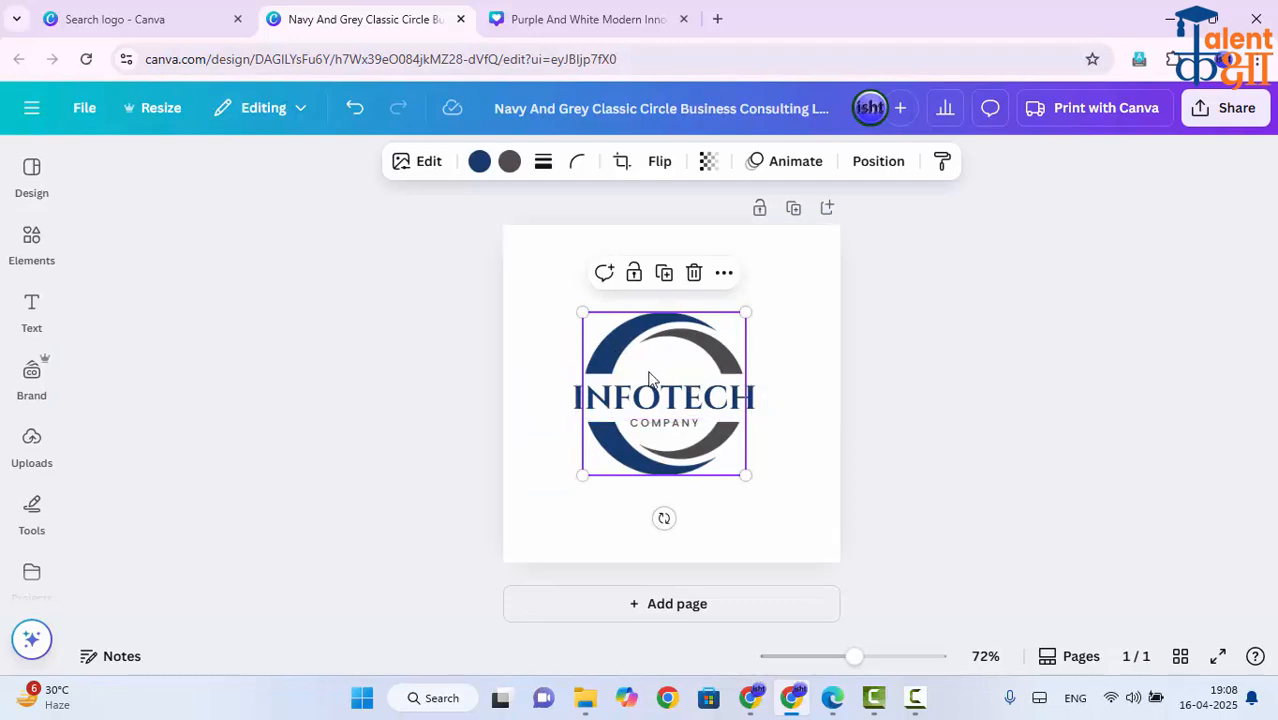
{"action": "left_click", "coordinate": [1086, 356]}
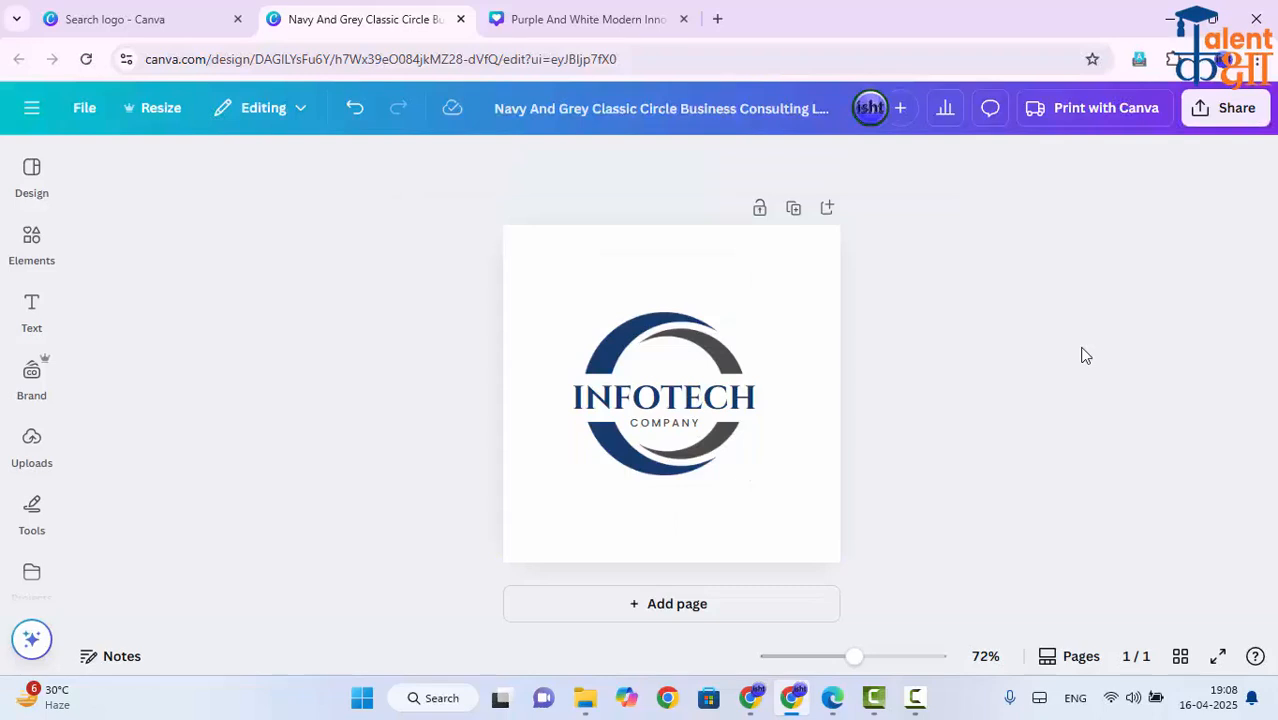
{"action": "left_click", "coordinate": [630, 364]}
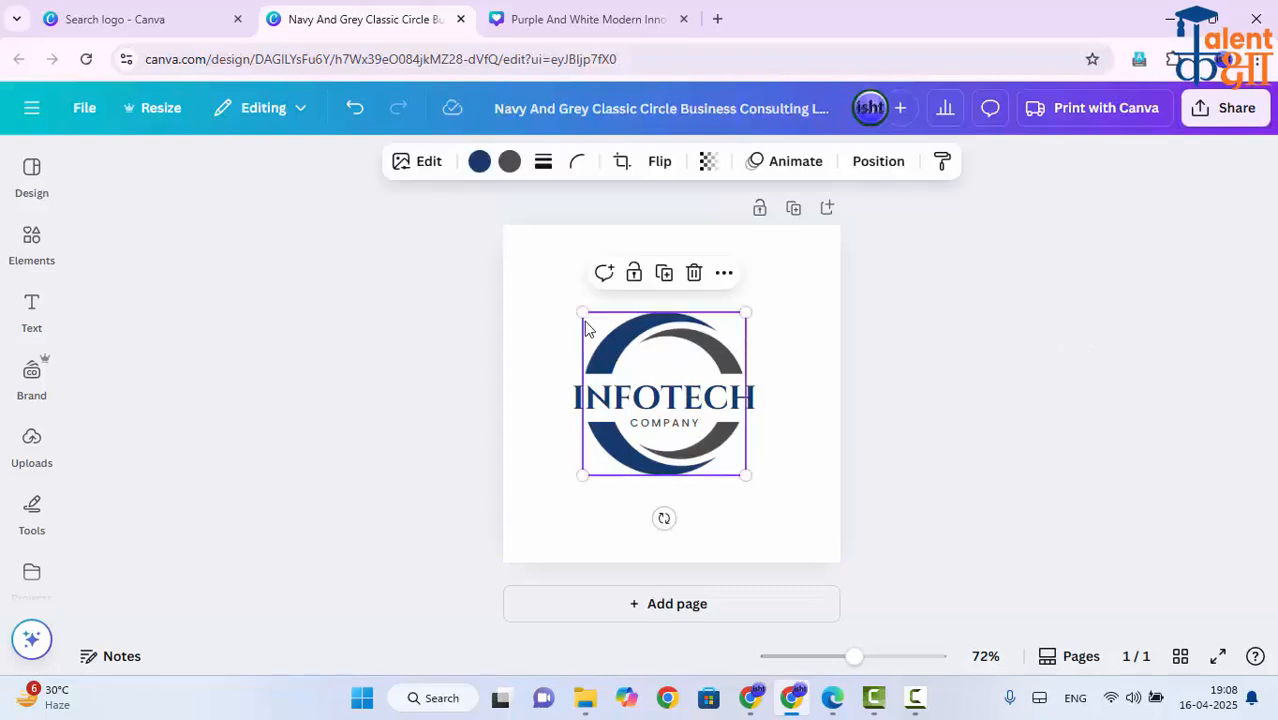
{"action": "left_click_drag", "start_coordinate": [580, 313], "coordinate": [542, 271]}
{"action": "key", "text": "ctrl+z"}
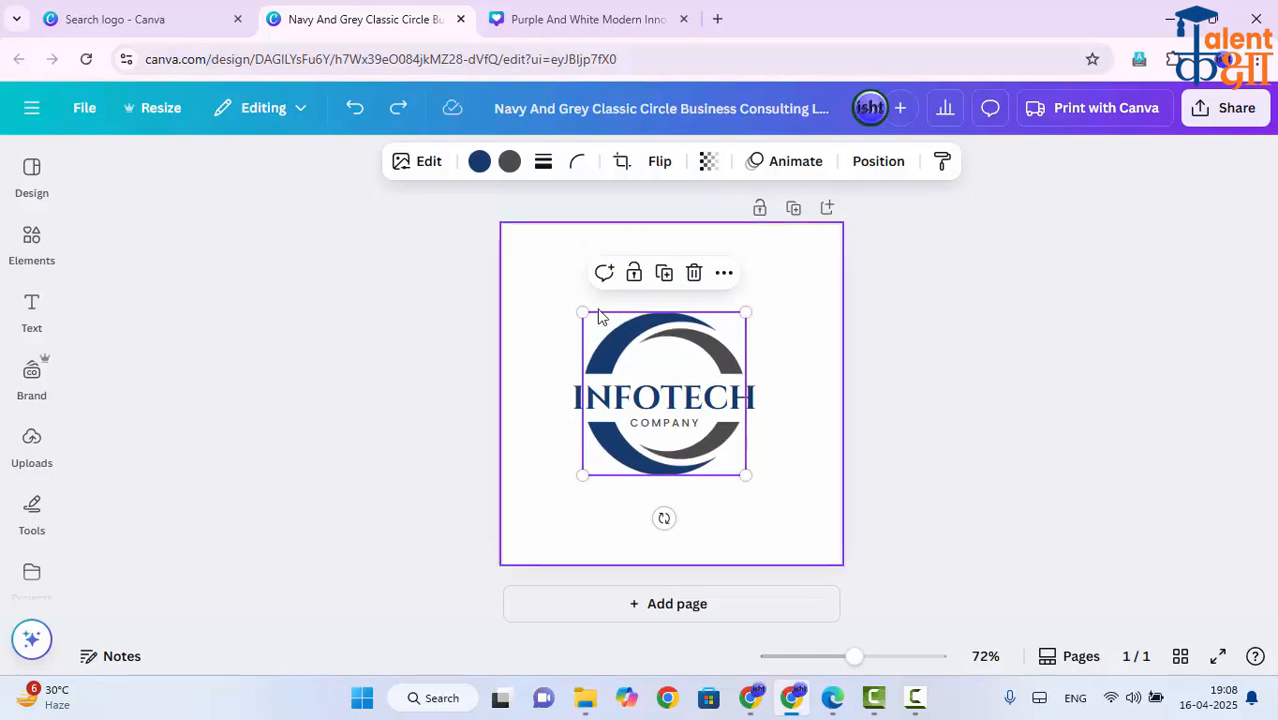
{"action": "left_click_drag", "start_coordinate": [578, 315], "coordinate": [518, 258]}
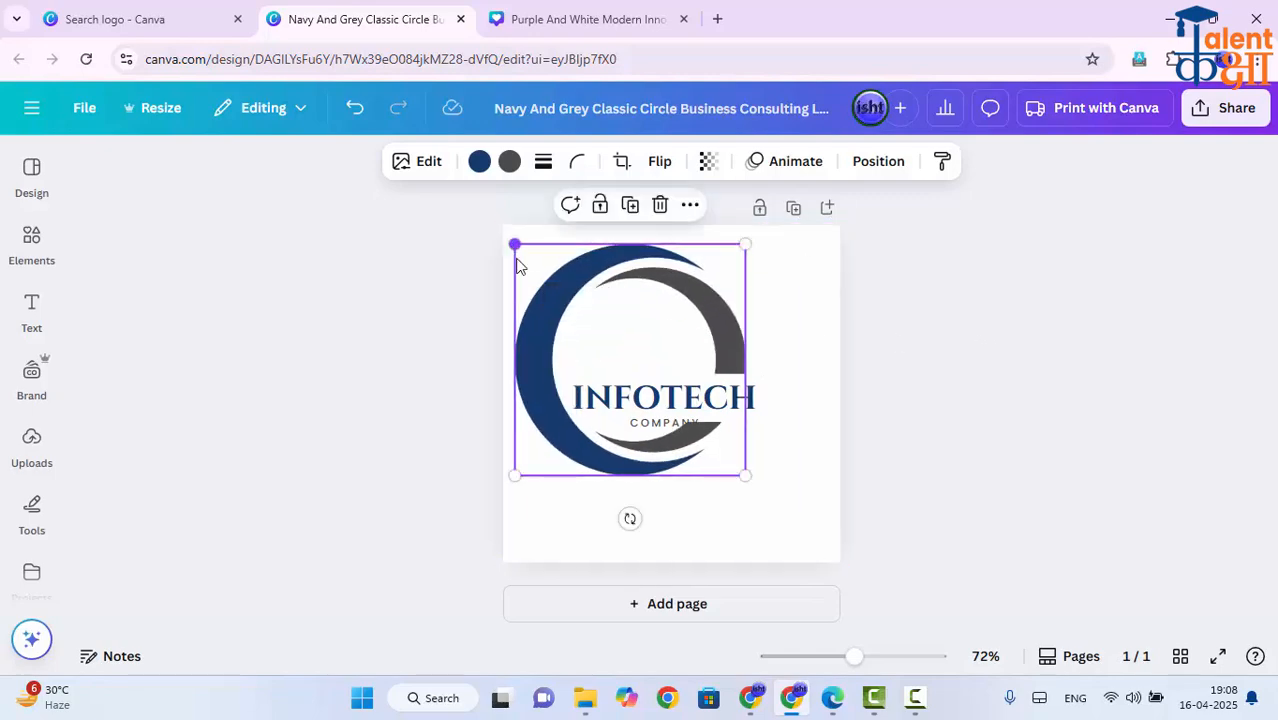
{"action": "key", "text": "ctrl+z"}
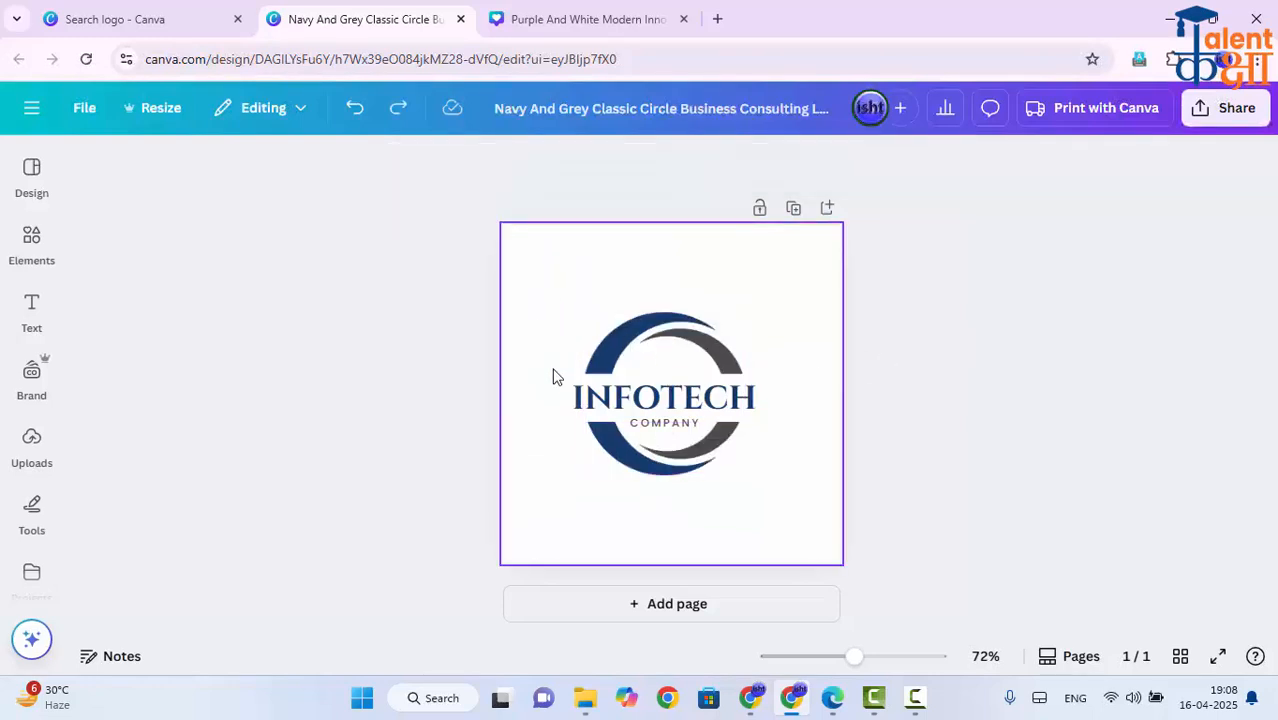
- Group the circular graphic and all text elements of the logo together
{"action": "left_click_drag", "start_coordinate": [553, 374], "coordinate": [776, 503]}
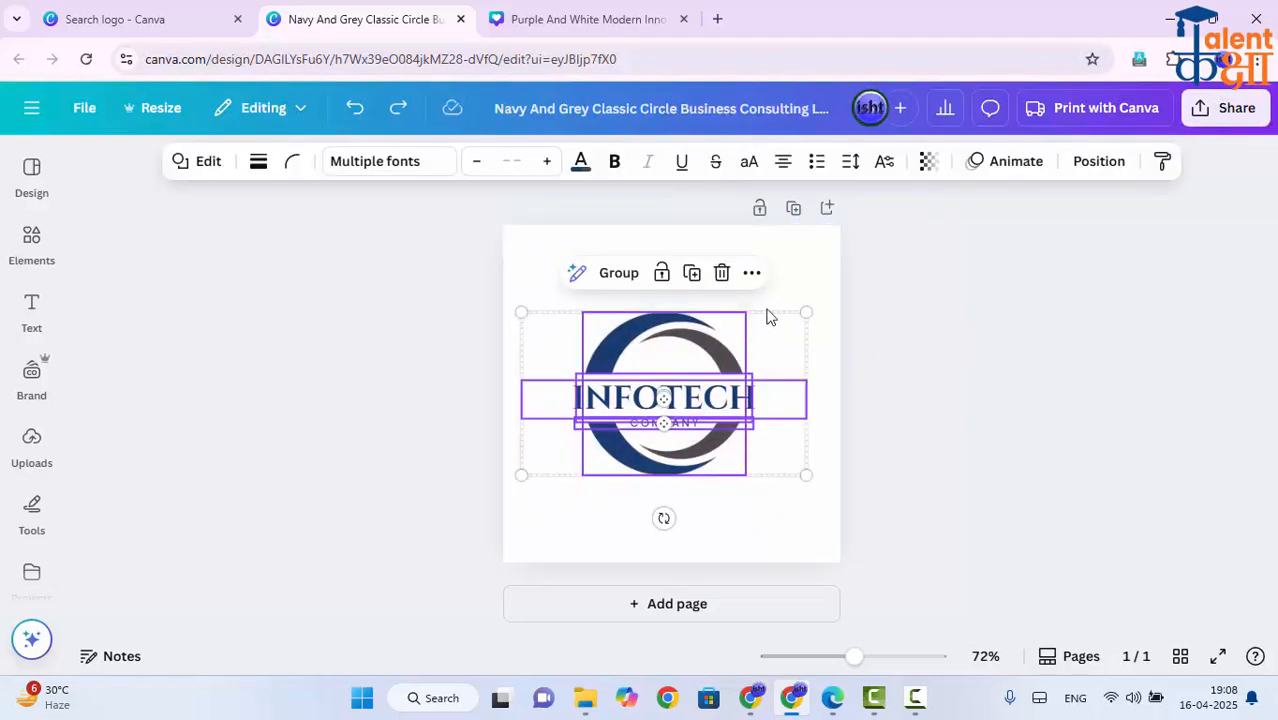
{"action": "right_click", "coordinate": [701, 390]}
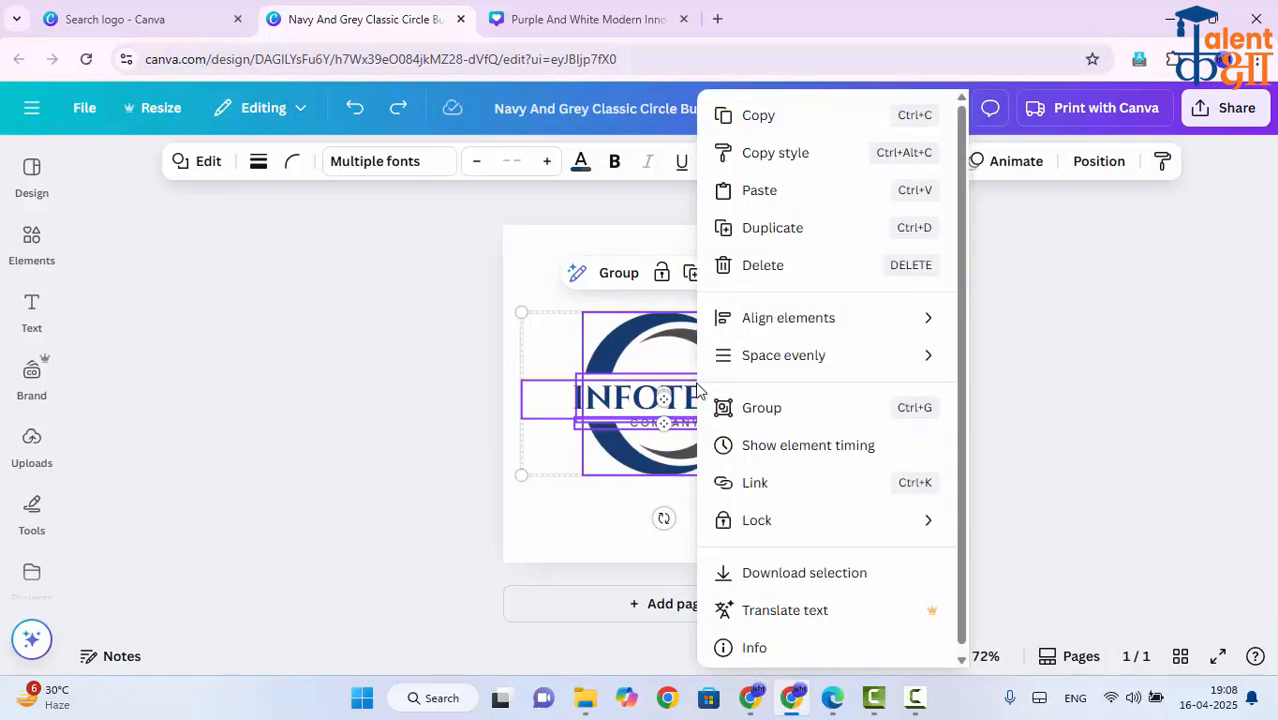
{"action": "left_click", "coordinate": [802, 416]}
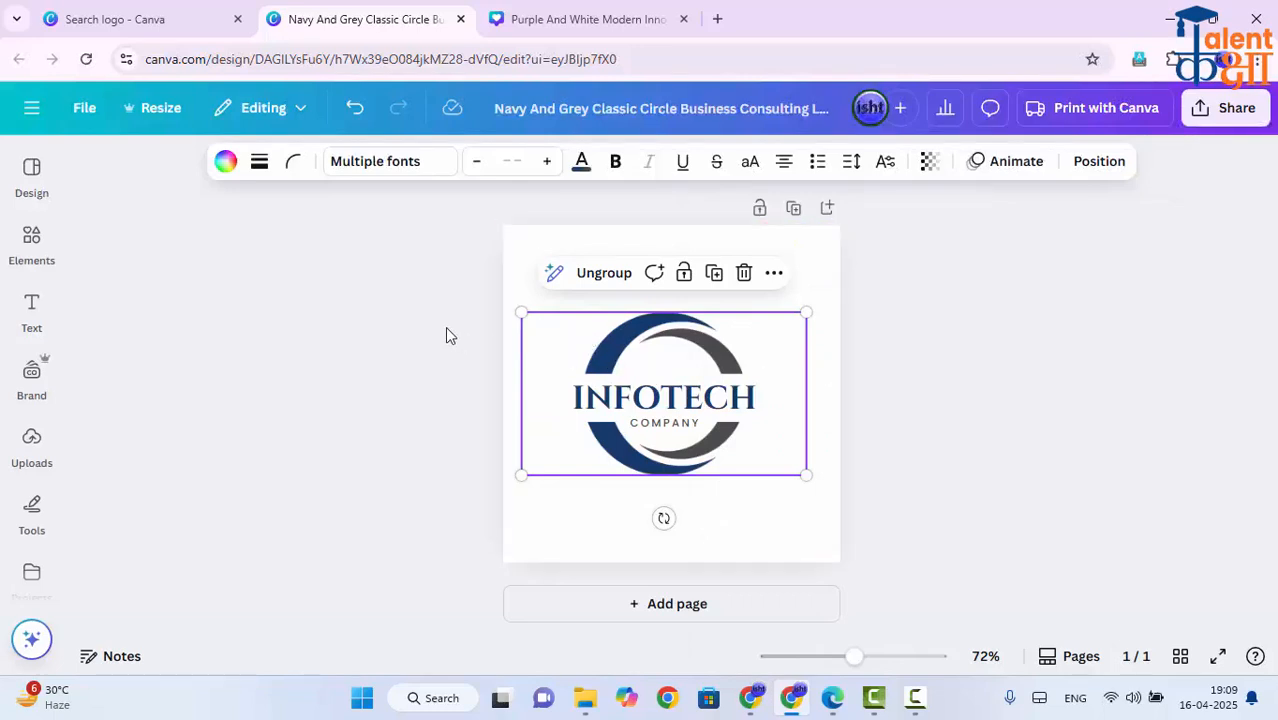
- Enlarge the grouped logo so INFOTECH spans nearly the full page width, and center it horizontally on the page
{"action": "left_click_drag", "start_coordinate": [506, 284], "coordinate": [419, 234]}
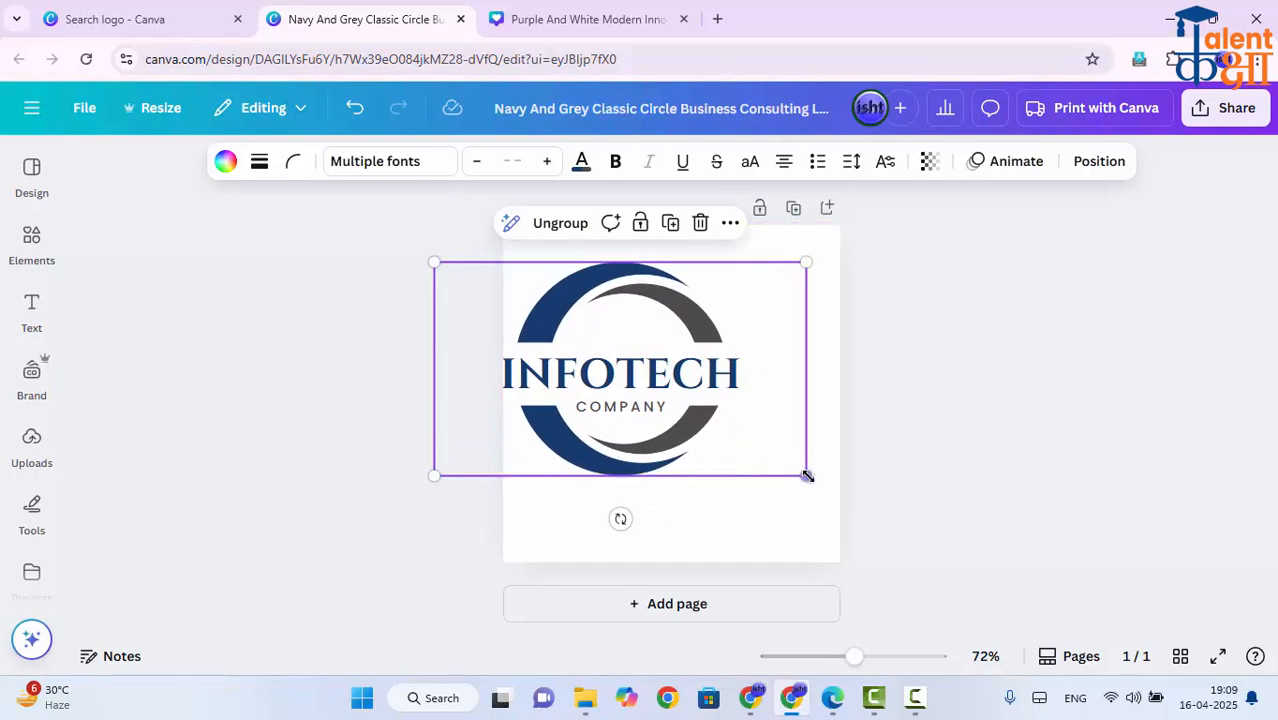
{"action": "left_click_drag", "start_coordinate": [806, 477], "coordinate": [902, 548]}
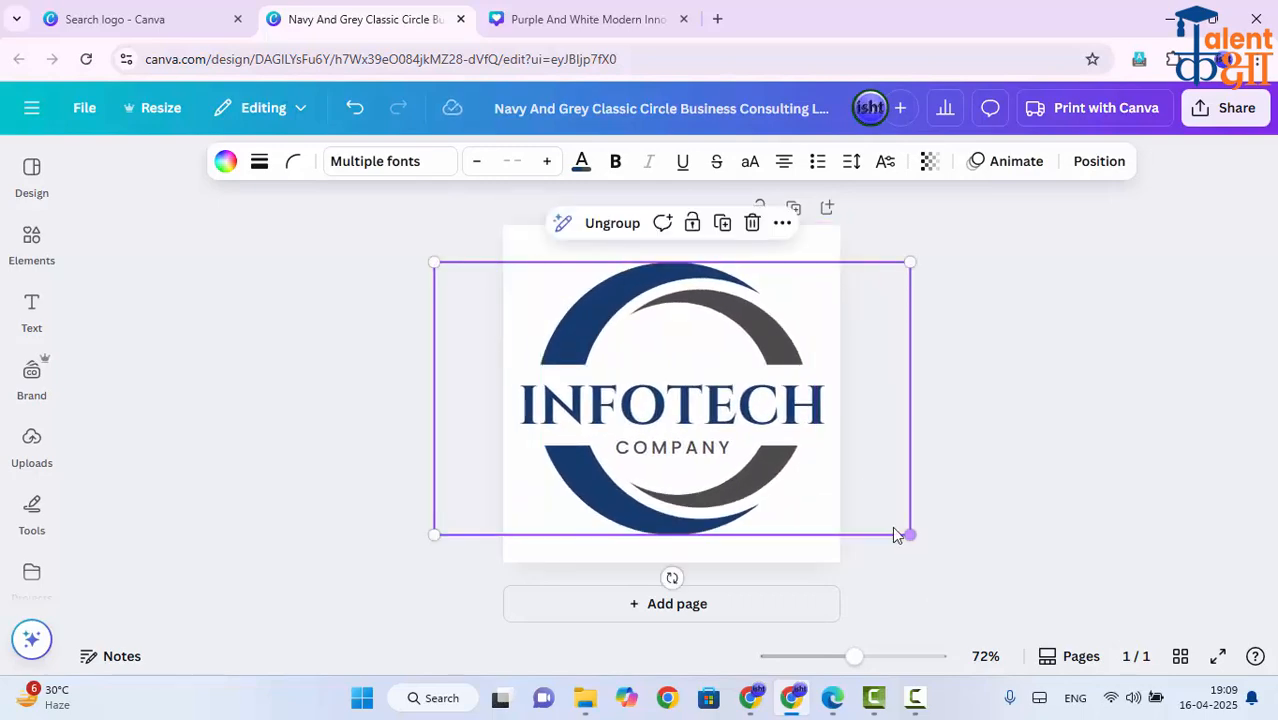
{"action": "left_click_drag", "start_coordinate": [417, 238], "coordinate": [407, 242]}
{"action": "left_click_drag", "start_coordinate": [726, 420], "coordinate": [737, 405]}
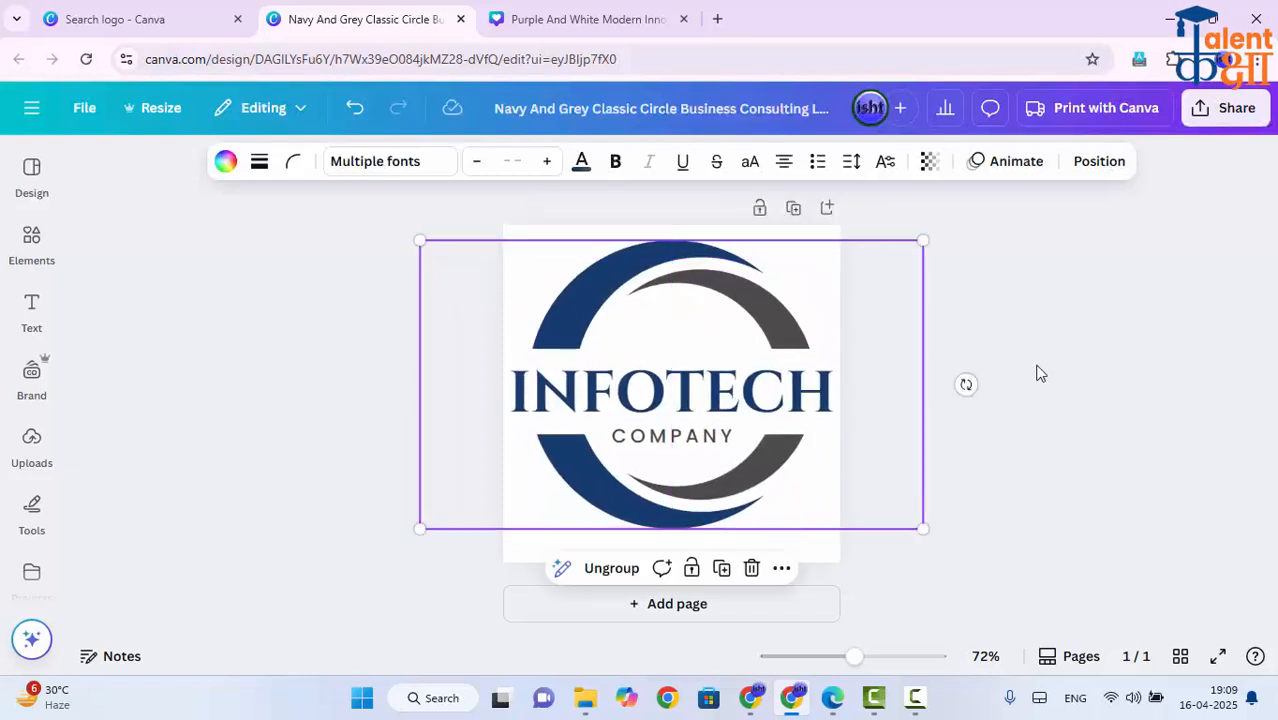
{"action": "left_click", "coordinate": [1041, 371]}
- Ungroup the enlarged logo into its separate graphic and text elements
{"action": "left_click", "coordinate": [736, 460]}
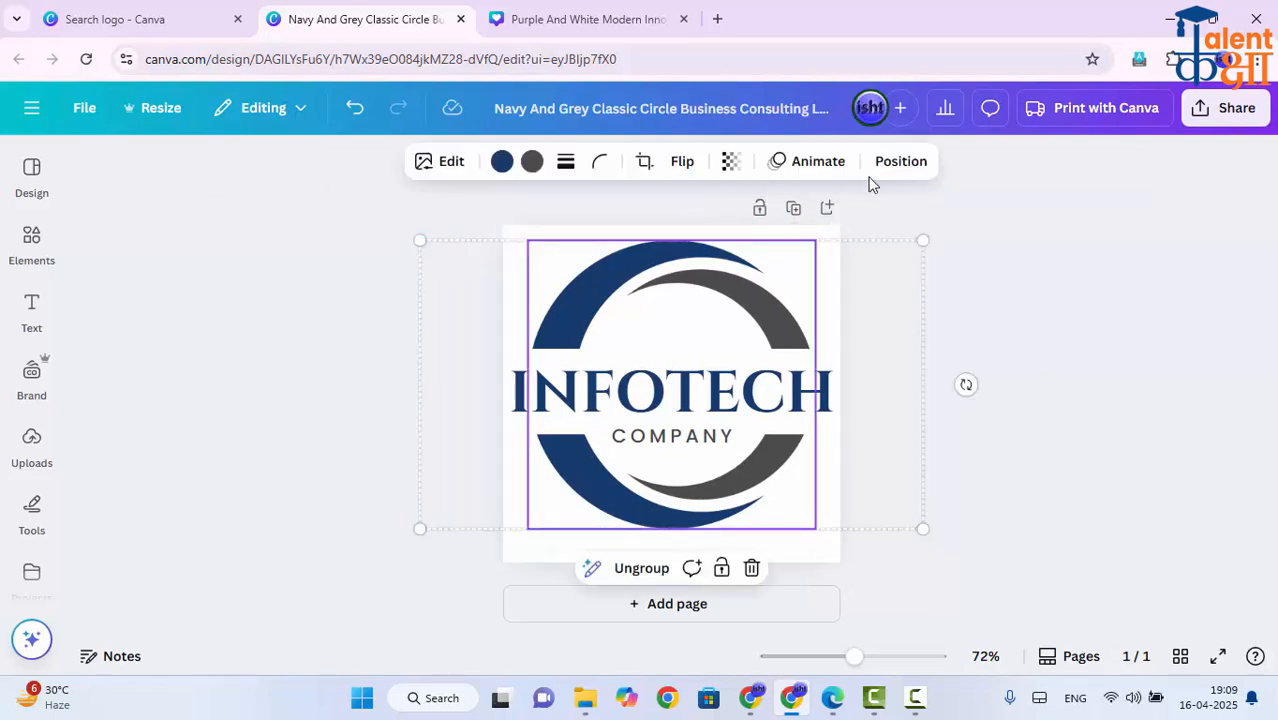
{"action": "right_click", "coordinate": [779, 344]}
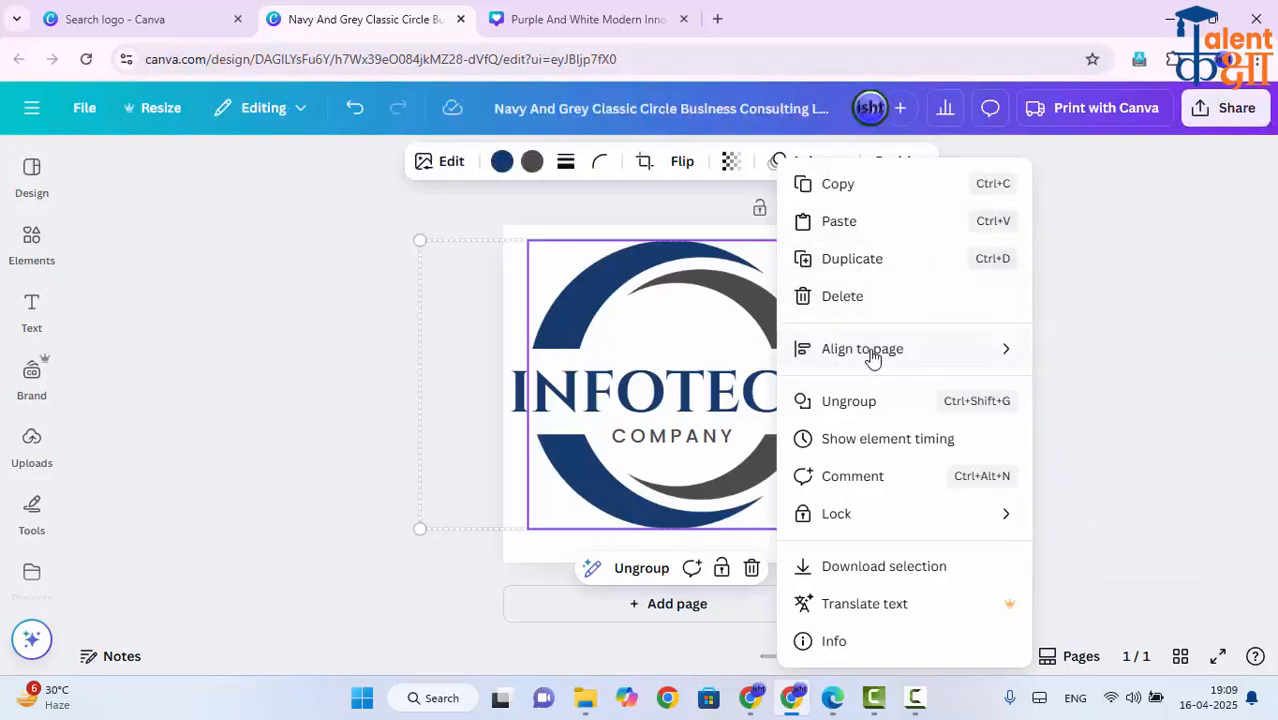
{"action": "left_click", "coordinate": [890, 401]}
{"action": "left_click", "coordinate": [1069, 348]}
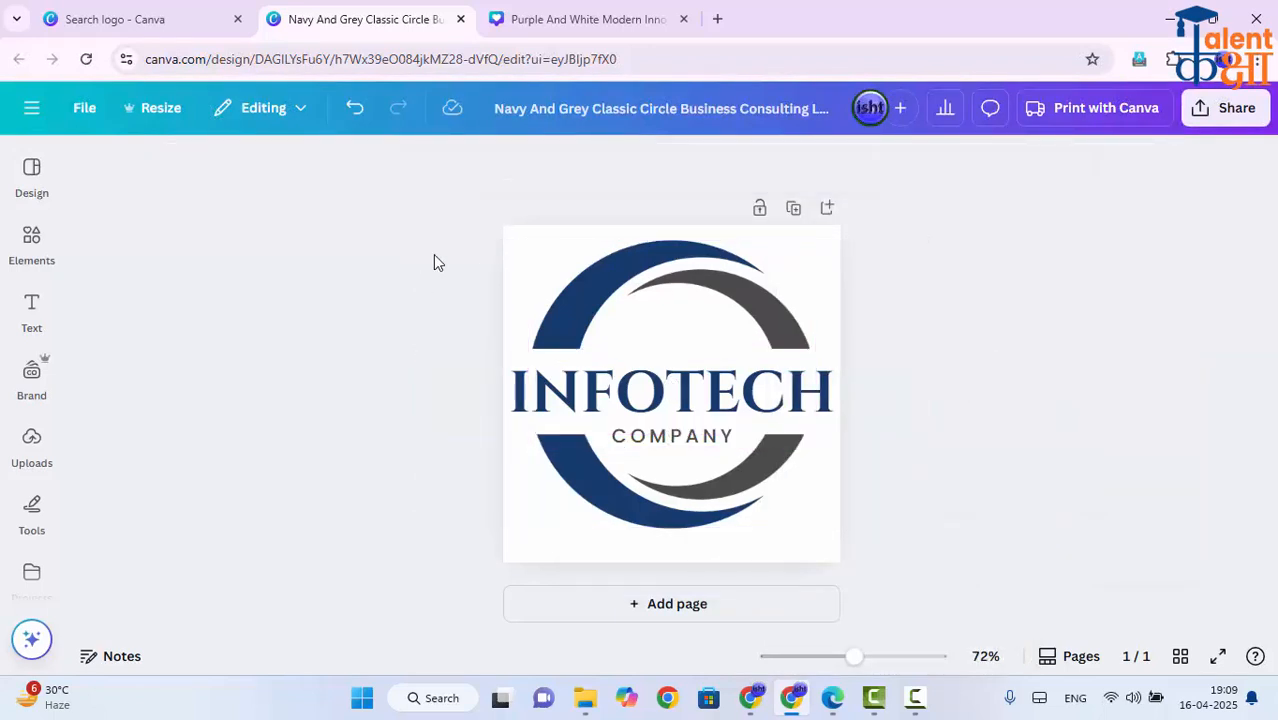
- Recolour the circular graphic with Brand Kit colours, changing its navy arcs to orange and its grey arcs to dark blue
{"action": "left_click", "coordinate": [577, 289]}
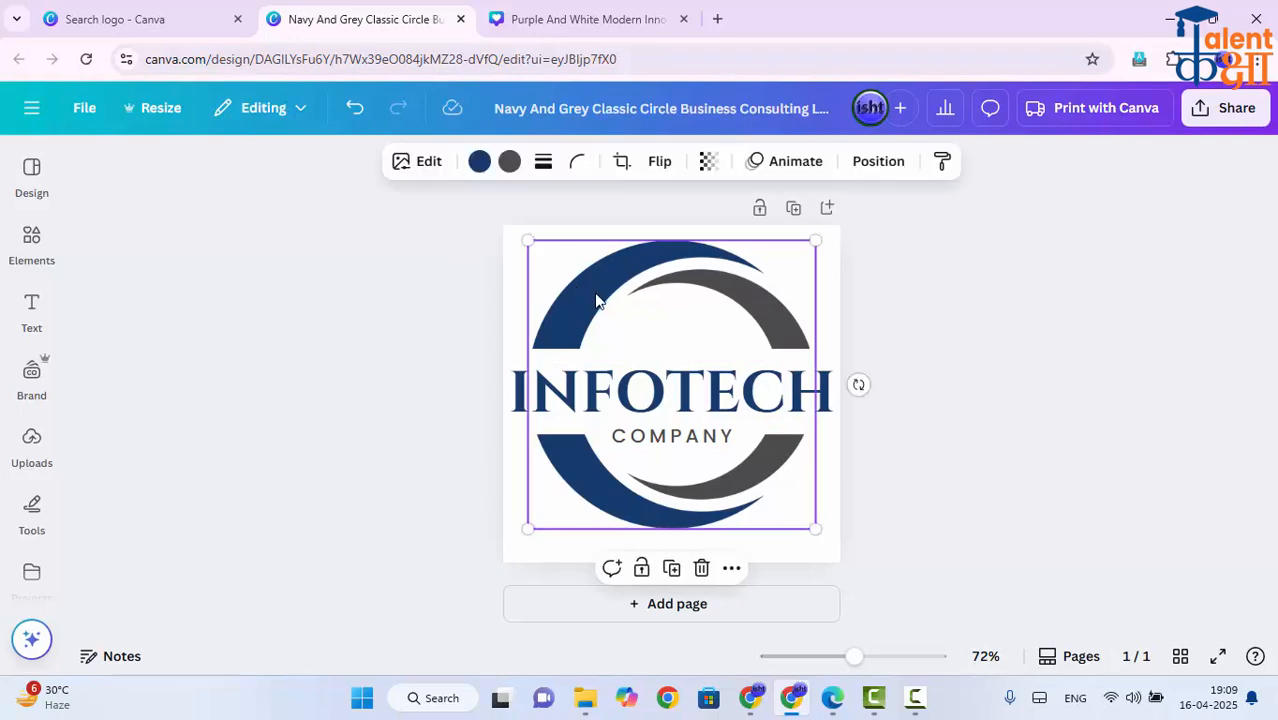
{"action": "left_click", "coordinate": [951, 345]}
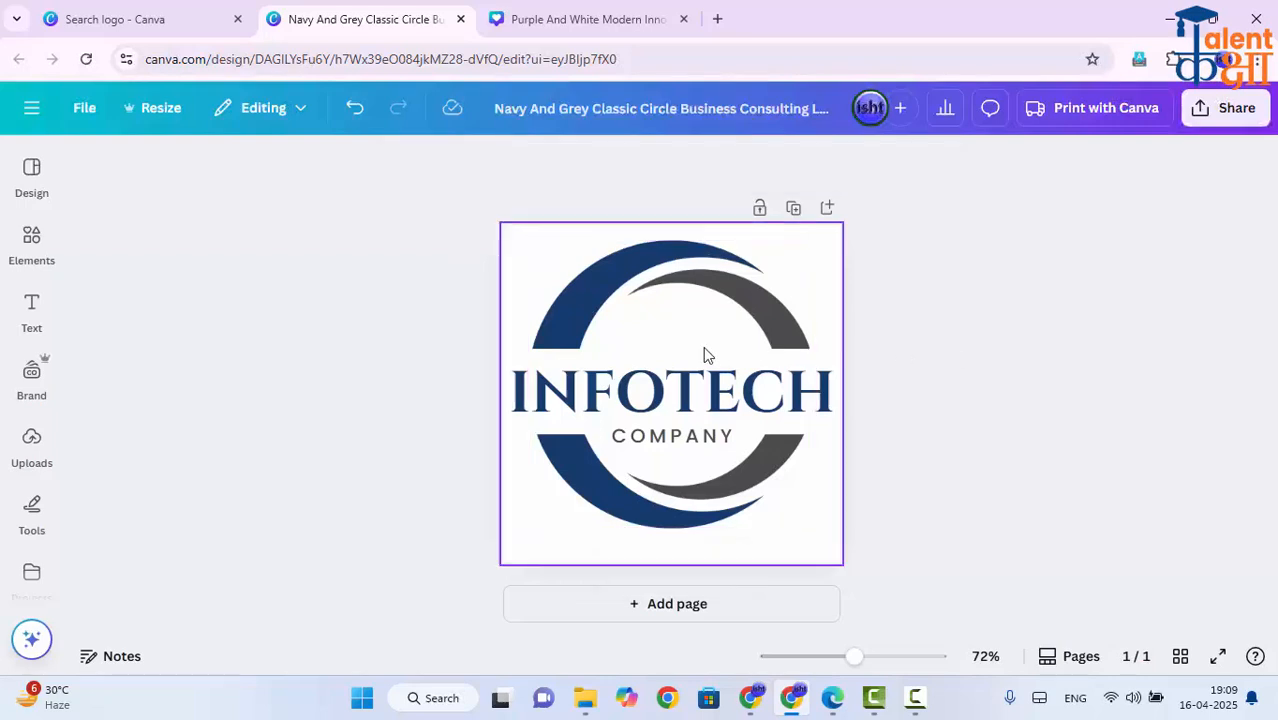
{"action": "left_click", "coordinate": [600, 290]}
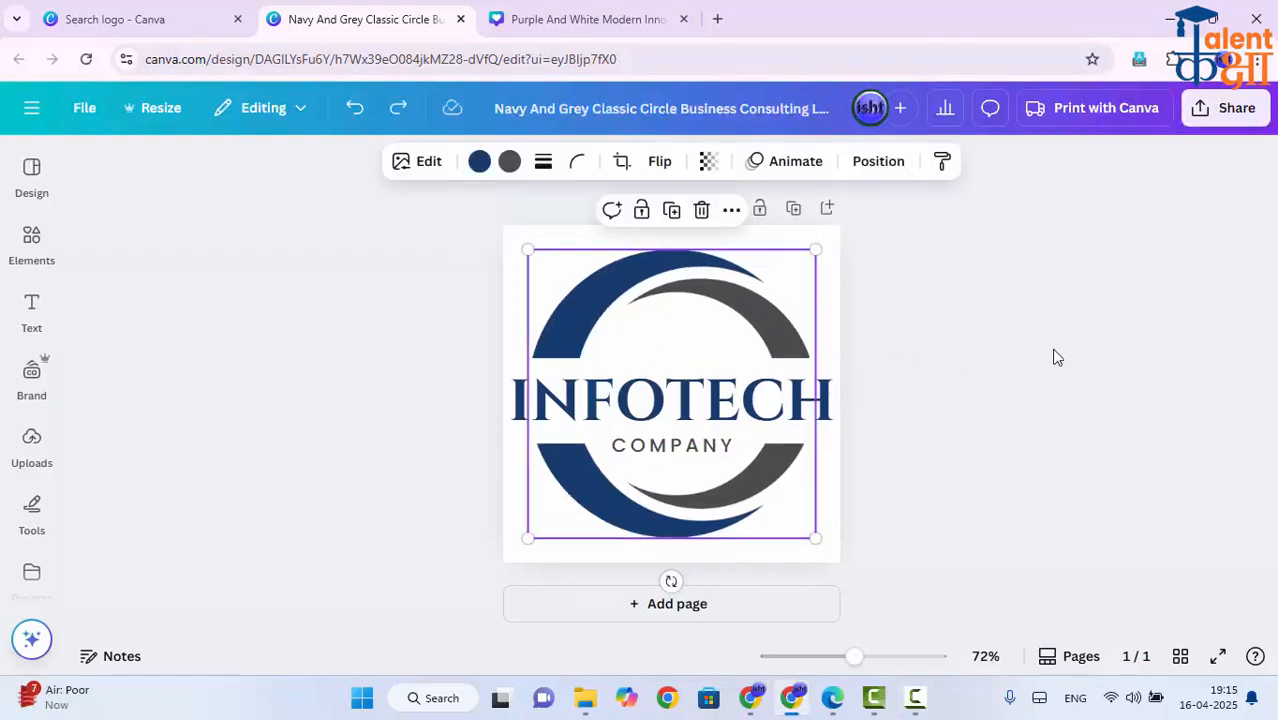
{"action": "left_click", "coordinate": [479, 161]}
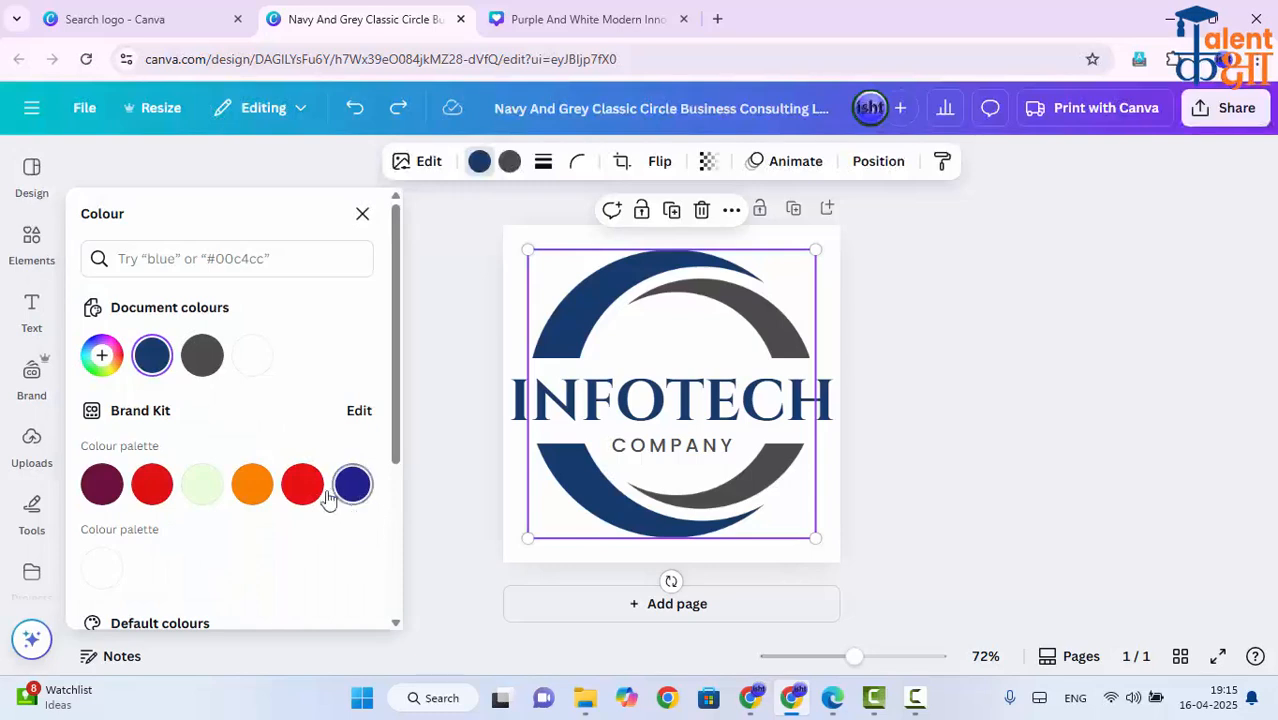
{"action": "left_click", "coordinate": [252, 487]}
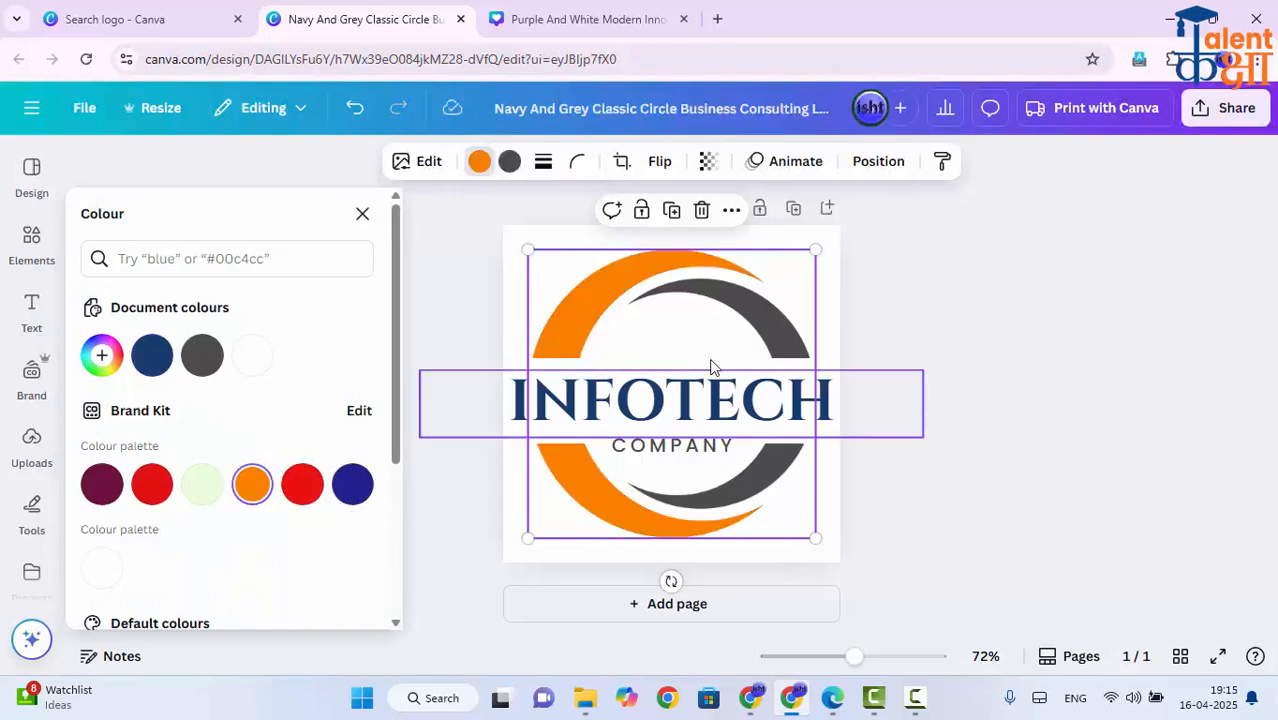
{"action": "left_click", "coordinate": [509, 161]}
{"action": "left_click", "coordinate": [352, 484]}
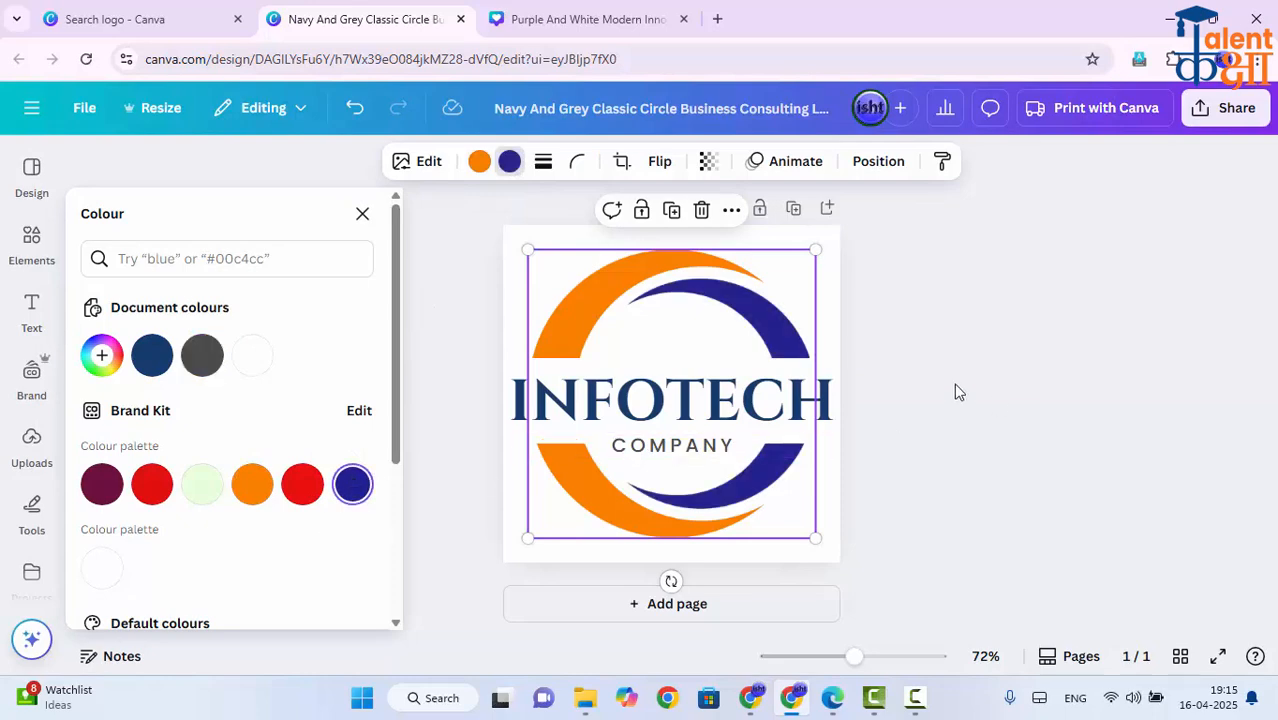
- Change the INFOTECH text colour to the bright red from the Brand Kit palette and deselect the text
{"action": "left_click", "coordinate": [764, 400]}
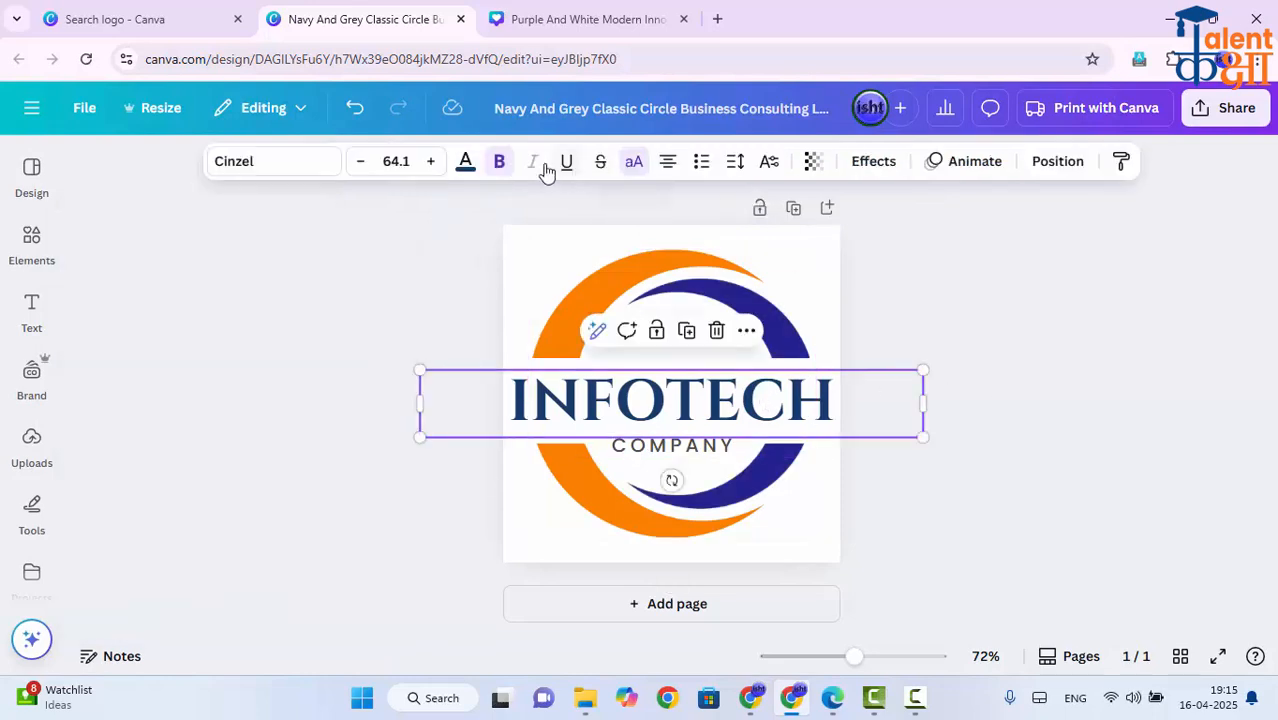
{"action": "left_click", "coordinate": [466, 165]}
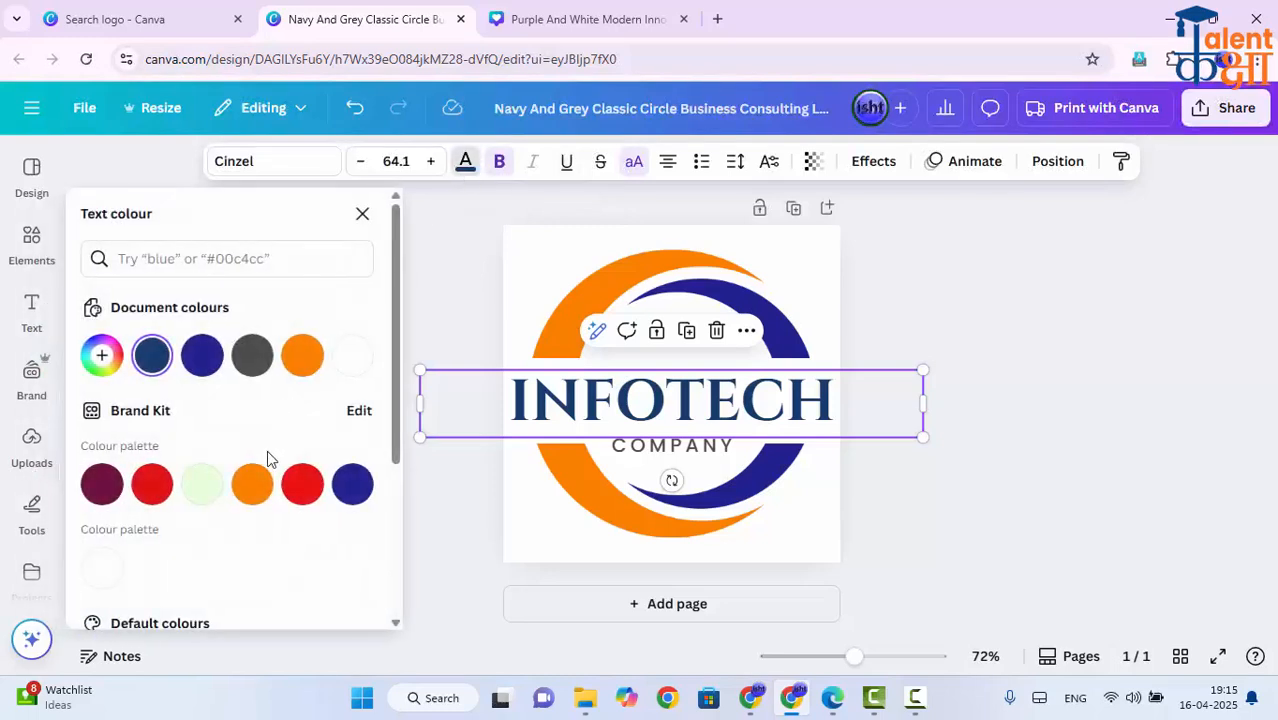
{"action": "left_click", "coordinate": [302, 484]}
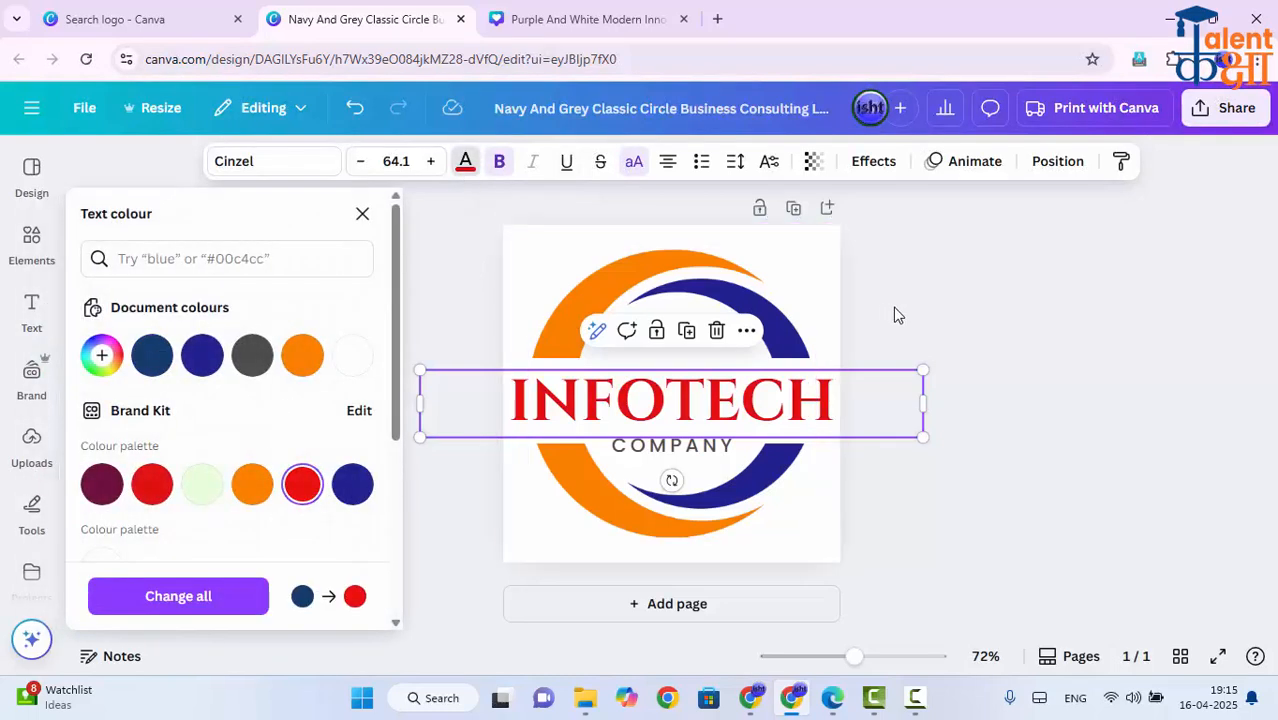
{"action": "left_click", "coordinate": [964, 314]}
{"action": "left_click", "coordinate": [966, 313]}
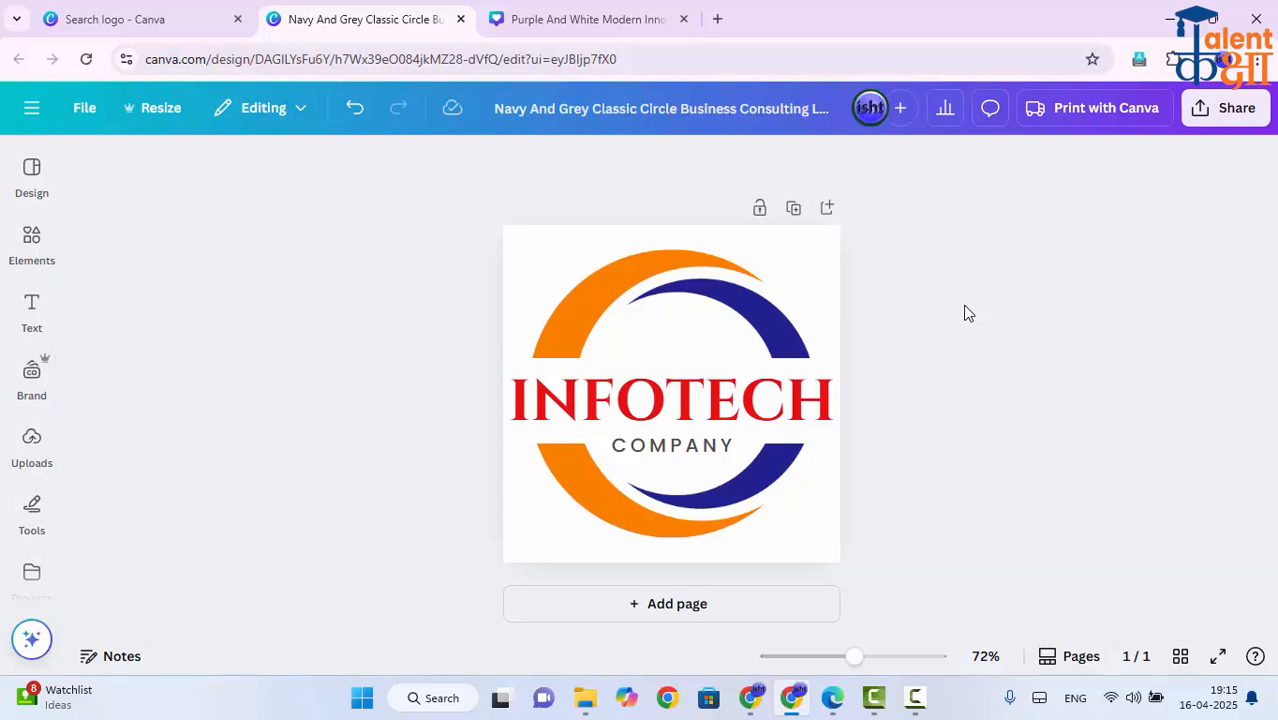
- Try dashed border styles on the circular graphic, and set its border back to none
{"action": "left_click", "coordinate": [598, 315]}
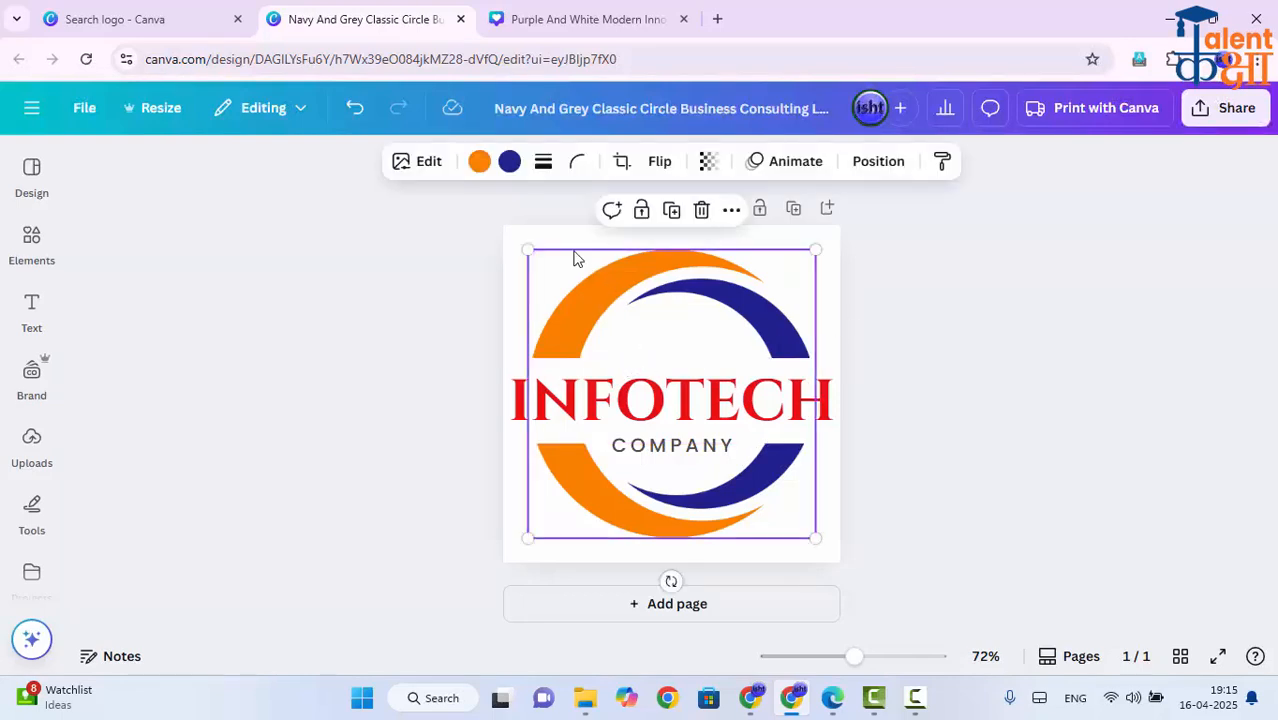
{"action": "left_click", "coordinate": [544, 164]}
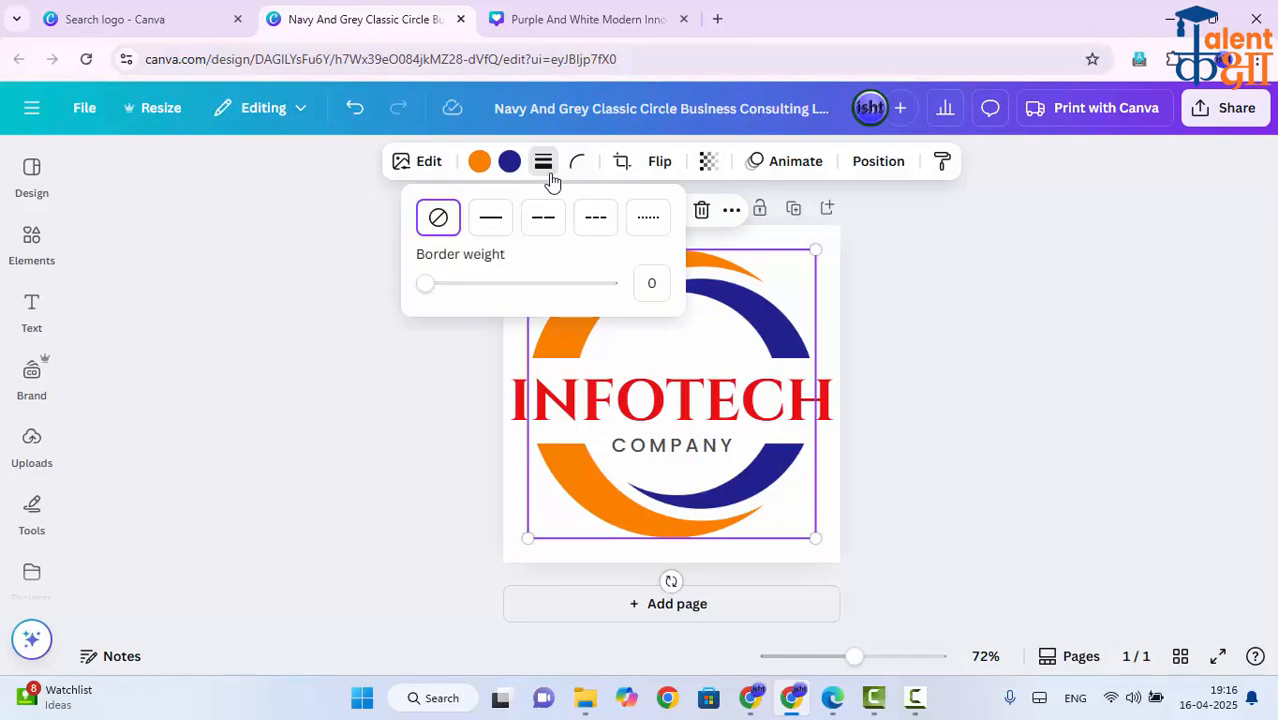
{"action": "left_click", "coordinate": [543, 224]}
{"action": "left_click", "coordinate": [594, 219]}
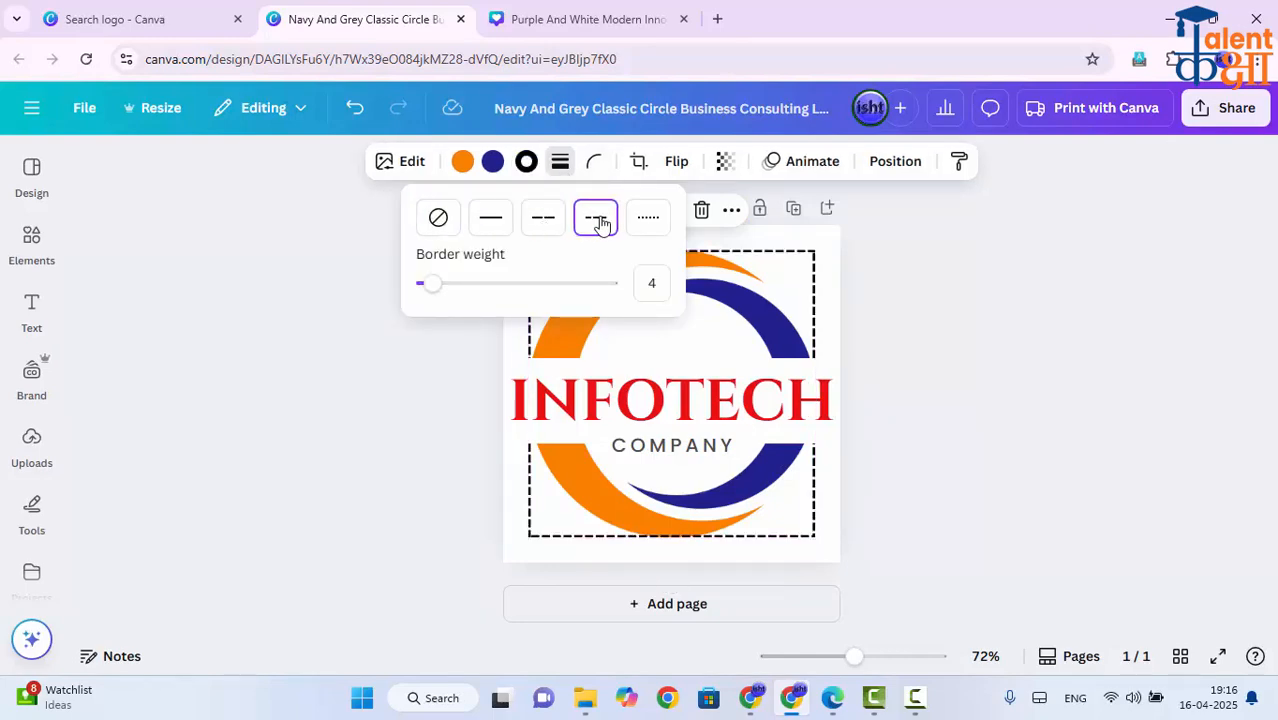
{"action": "left_click", "coordinate": [441, 219]}
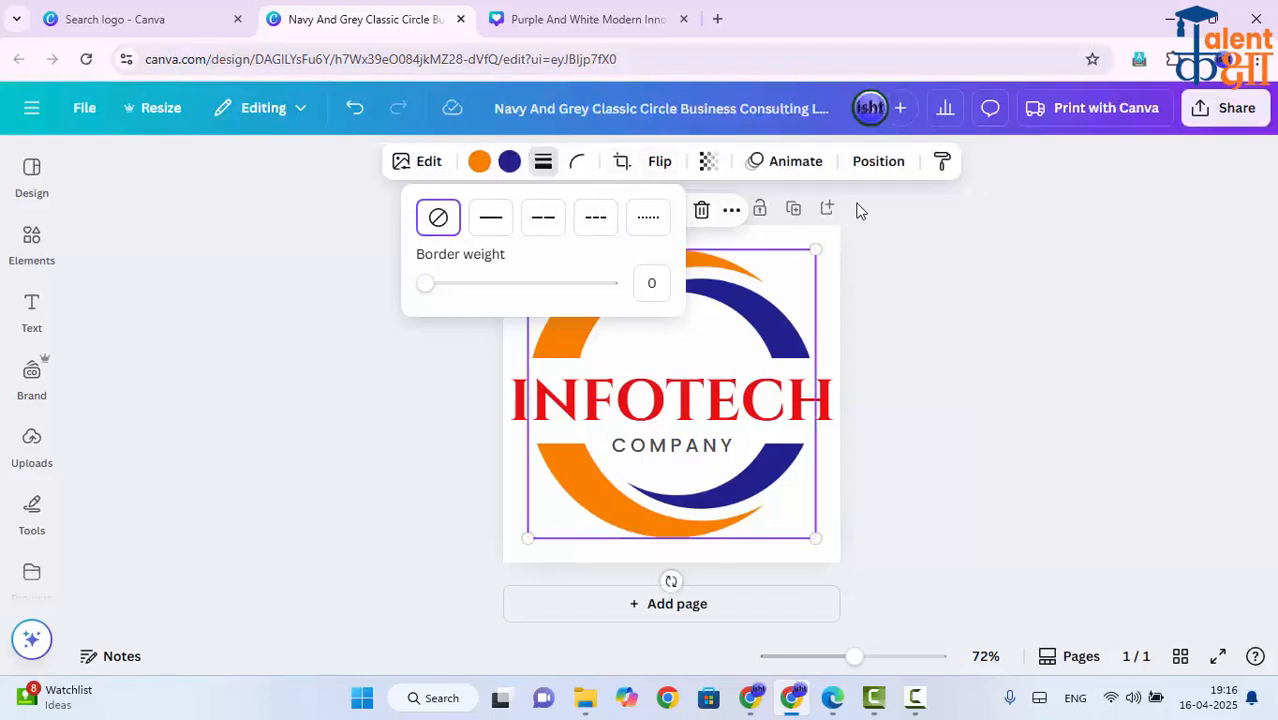
{"action": "left_click", "coordinate": [1041, 265]}
{"action": "left_click", "coordinate": [1008, 352]}
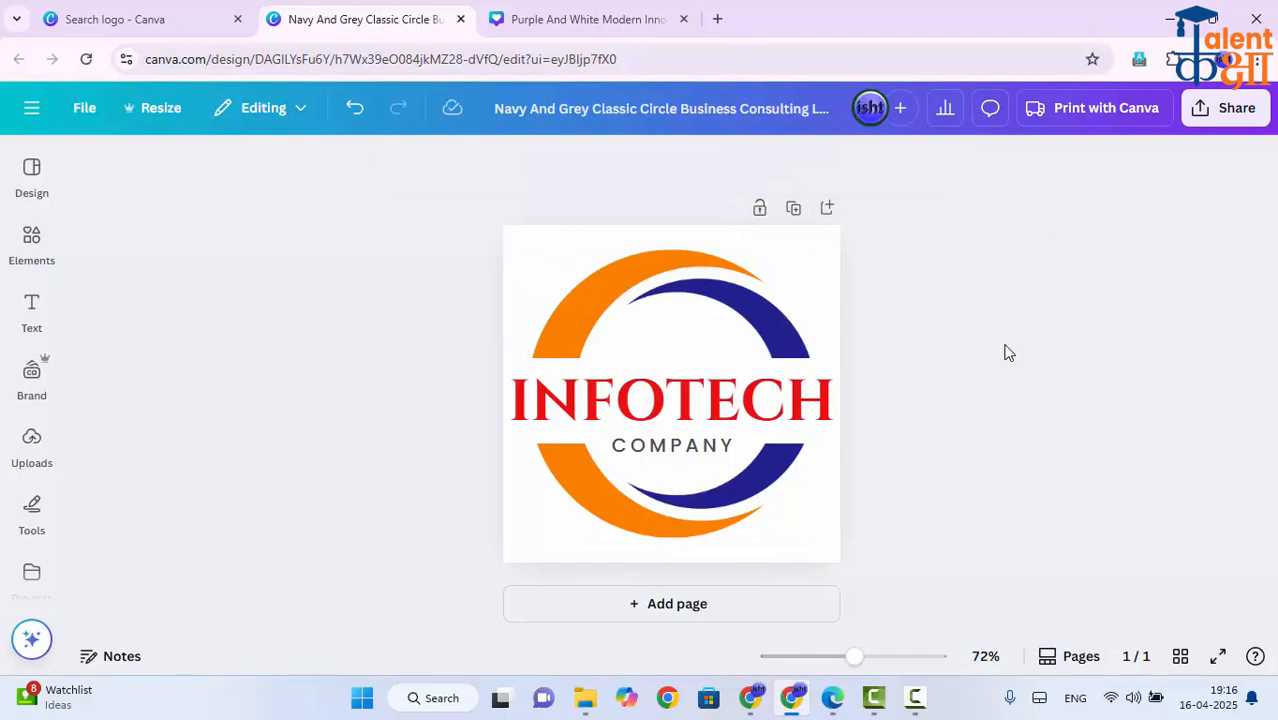
- Browse the logo template search results, preview the Blue and Orange Circle Global Networking Tech Logo, and return to the INFOTECH design
{"action": "left_click", "coordinate": [207, 12]}
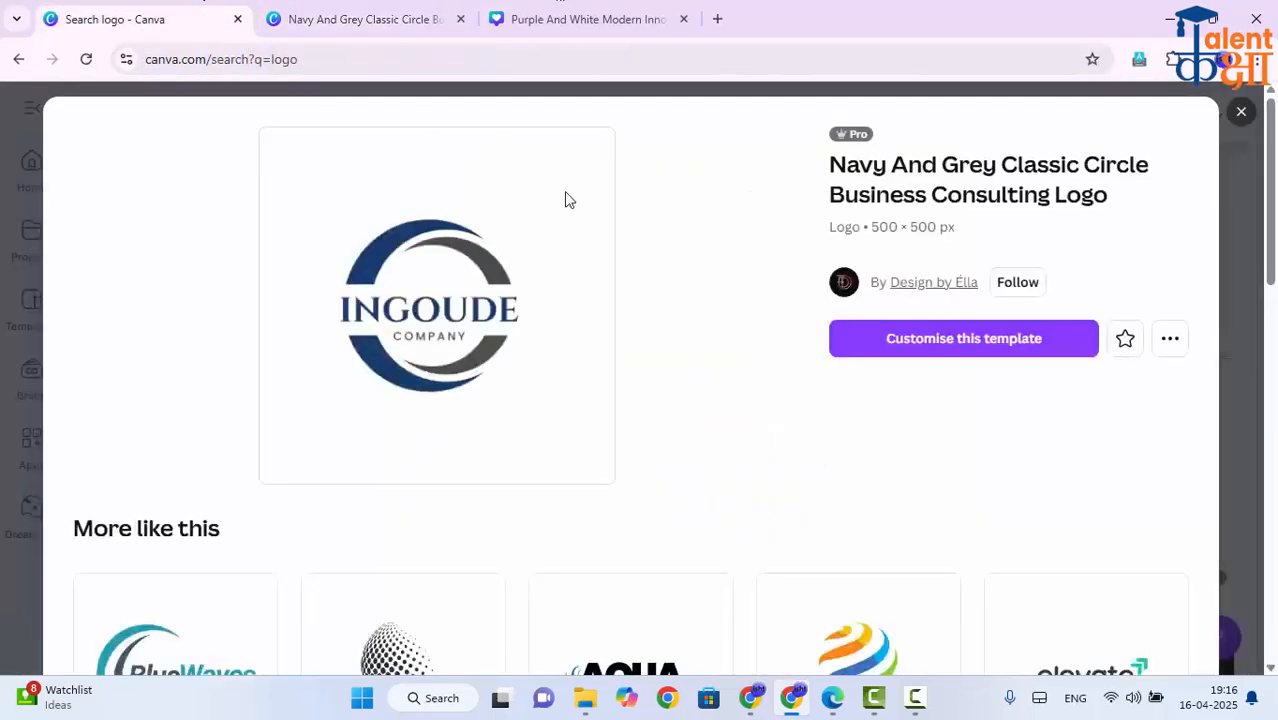
{"action": "left_click", "coordinate": [1240, 111]}
{"action": "scroll", "coordinate": [820, 330], "scroll_direction": "down", "scroll_amount": 5}
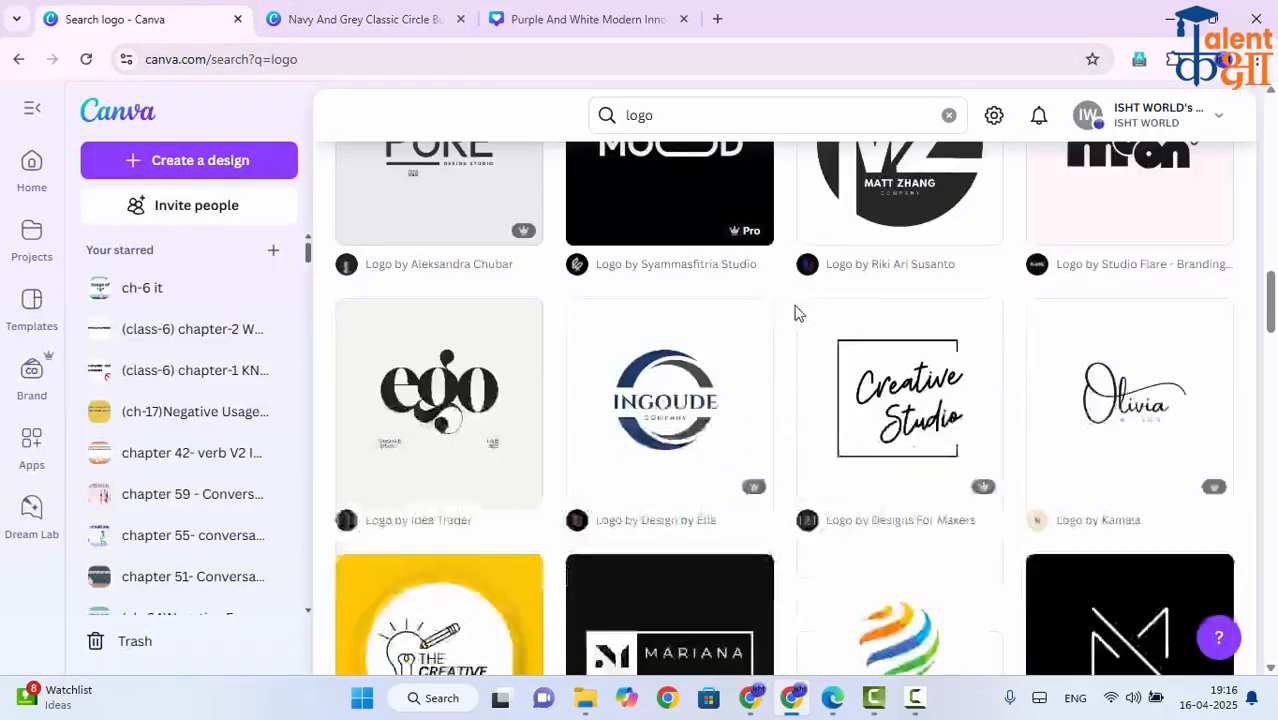
{"action": "scroll", "coordinate": [880, 362], "scroll_direction": "down", "scroll_amount": 3}
{"action": "scroll", "coordinate": [893, 350], "scroll_direction": "up", "scroll_amount": 3}
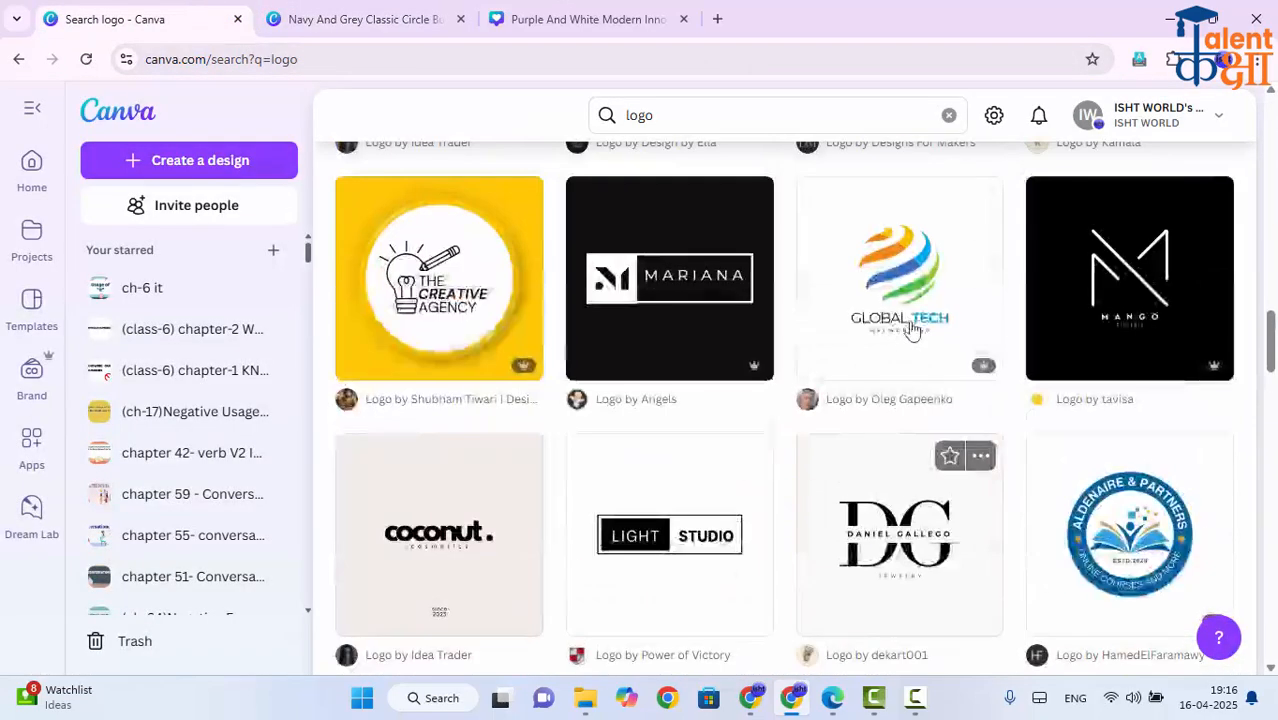
{"action": "left_click", "coordinate": [929, 295]}
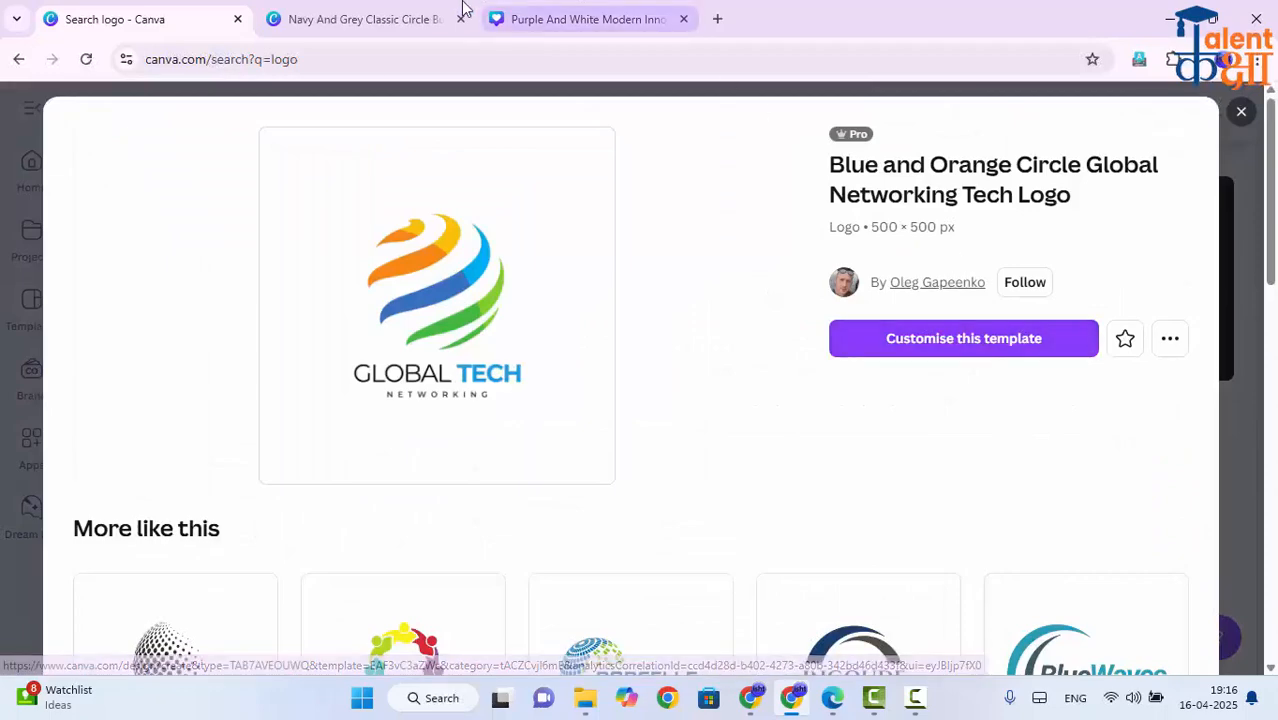
{"action": "left_click", "coordinate": [402, 16]}
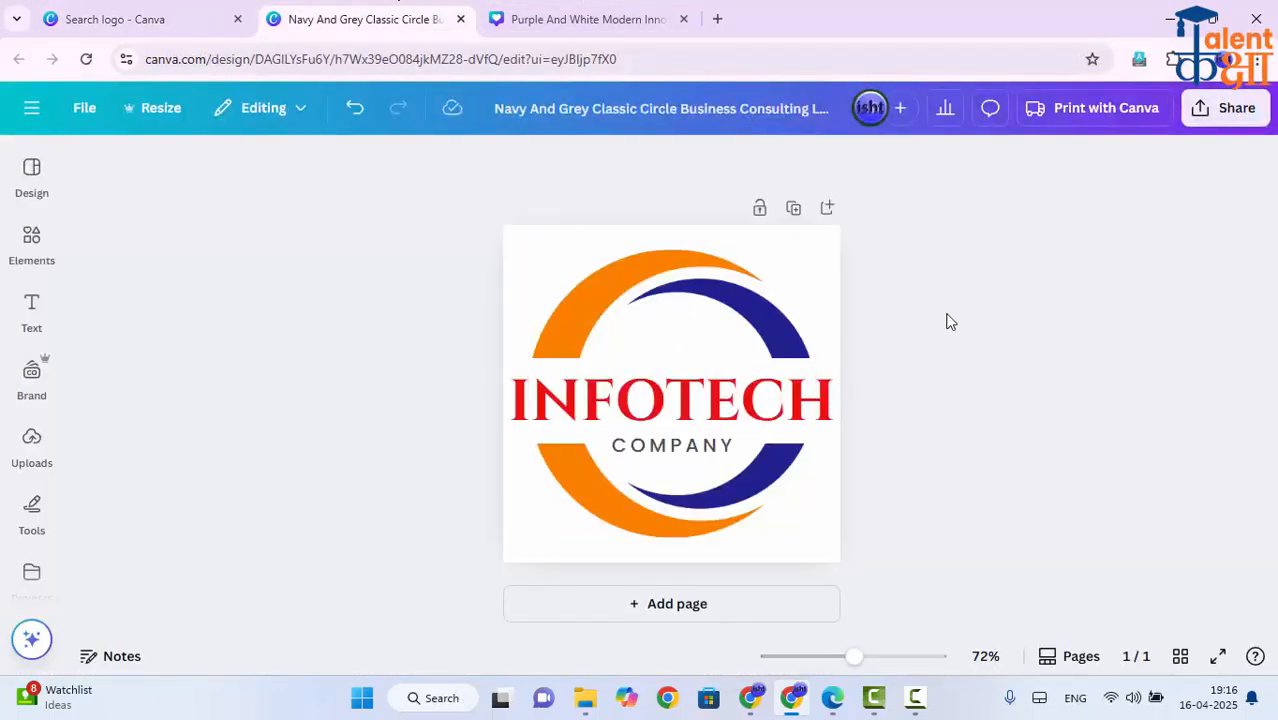
- Try a PNG download at size 3.125 and view the available download file types
{"action": "left_click", "coordinate": [1222, 108]}
{"action": "left_click", "coordinate": [927, 519]}
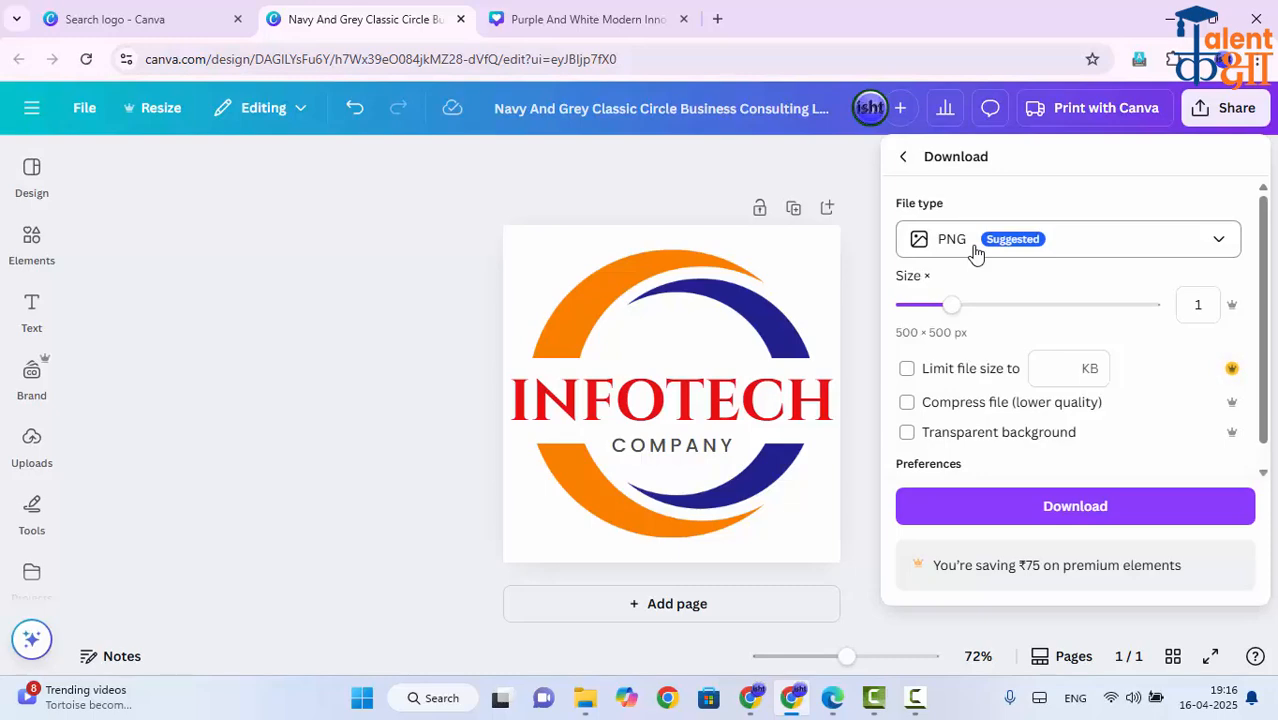
{"action": "left_click_drag", "start_coordinate": [956, 303], "coordinate": [1190, 314]}
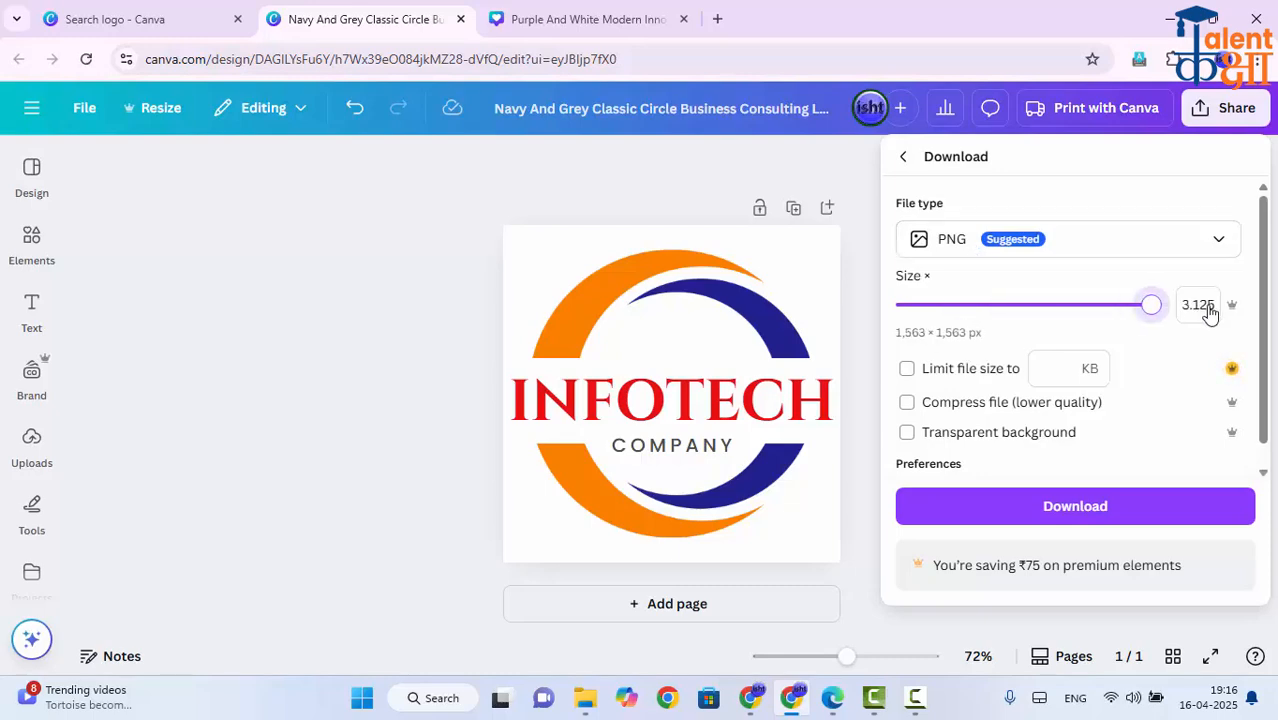
{"action": "left_click", "coordinate": [1040, 247]}
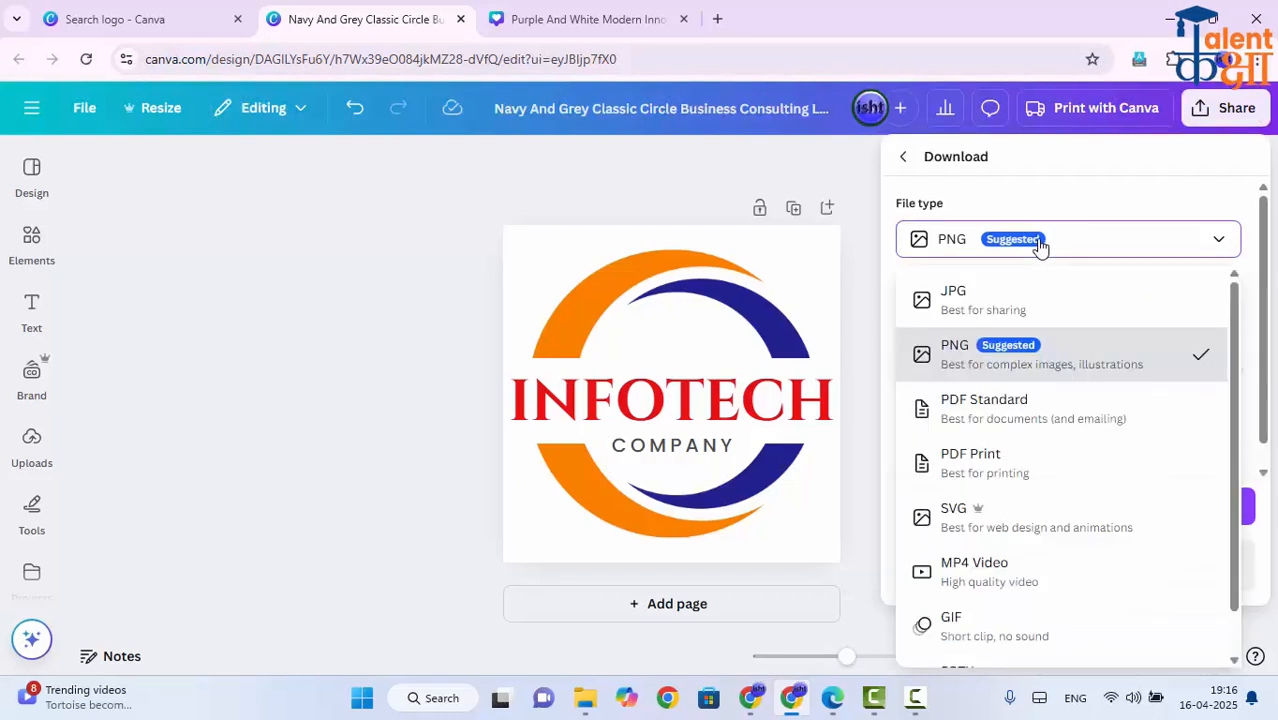
{"action": "left_click", "coordinate": [551, 255]}
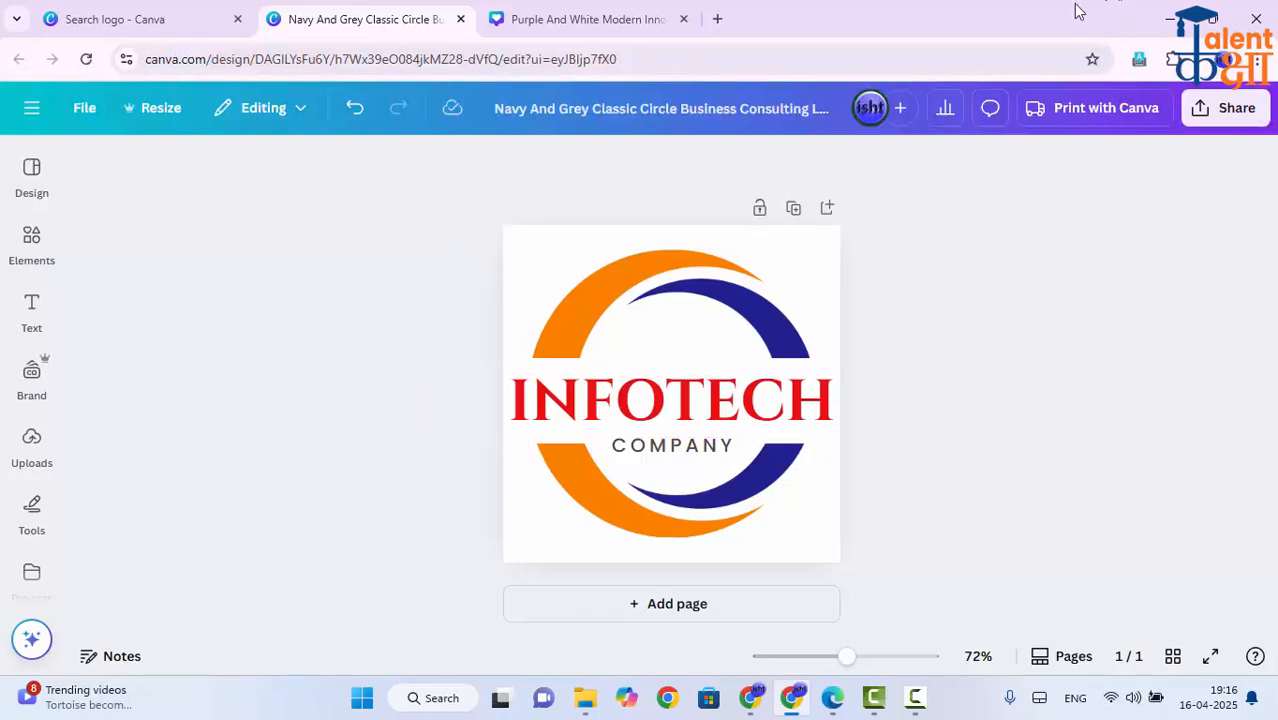
- Try JPG as the download file type for the logo and review the other file types
{"action": "left_click", "coordinate": [1226, 108]}
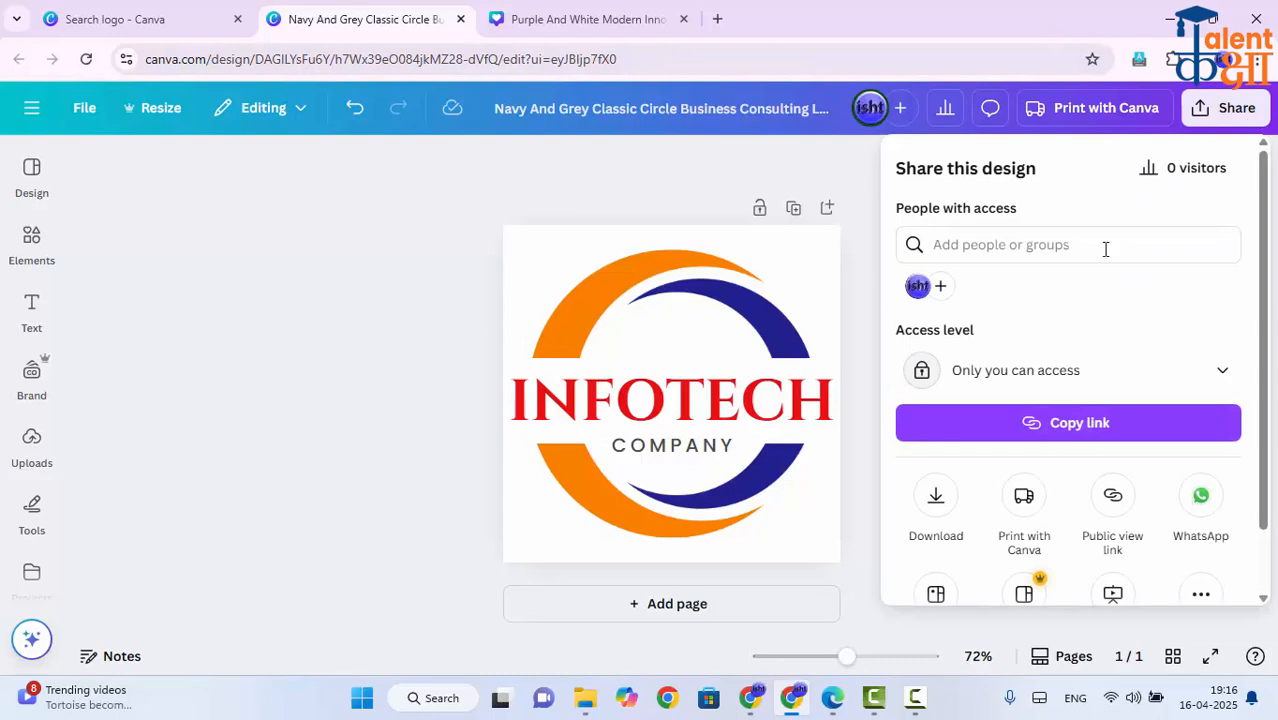
{"action": "scroll", "coordinate": [944, 440], "scroll_direction": "down", "scroll_amount": 1}
{"action": "left_click", "coordinate": [945, 437]}
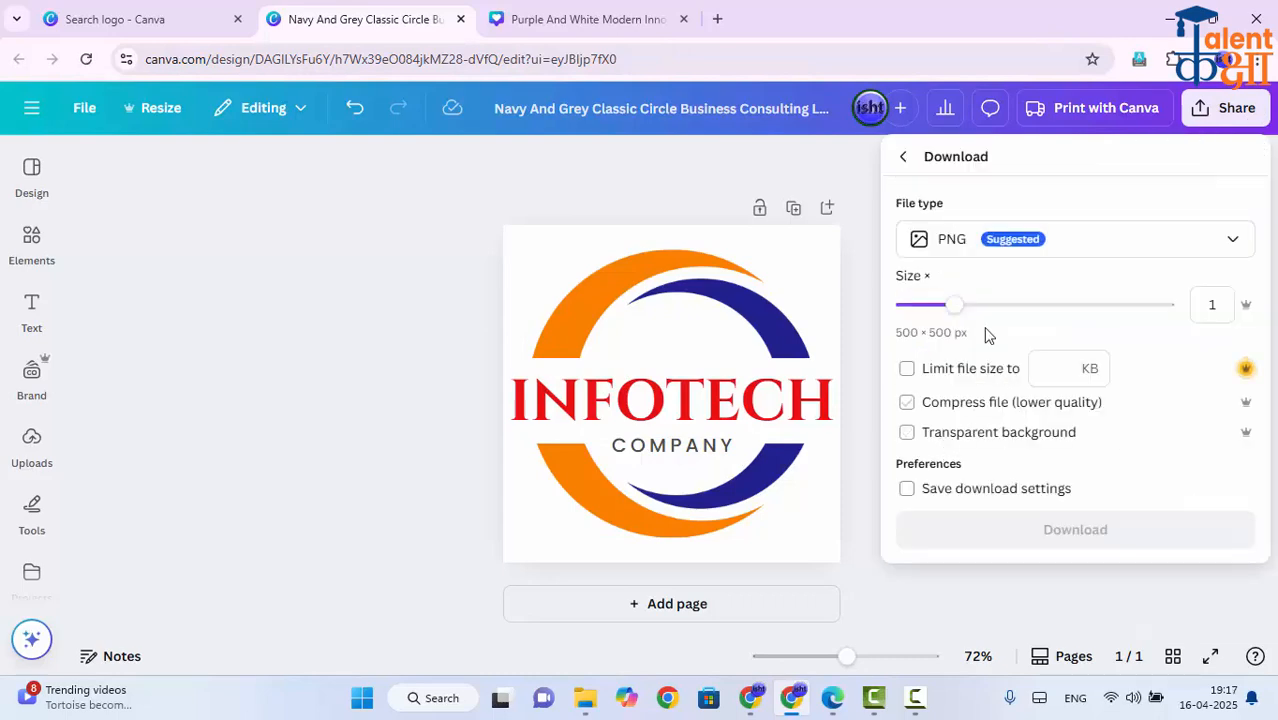
{"action": "left_click", "coordinate": [973, 248]}
{"action": "left_click", "coordinate": [964, 298]}
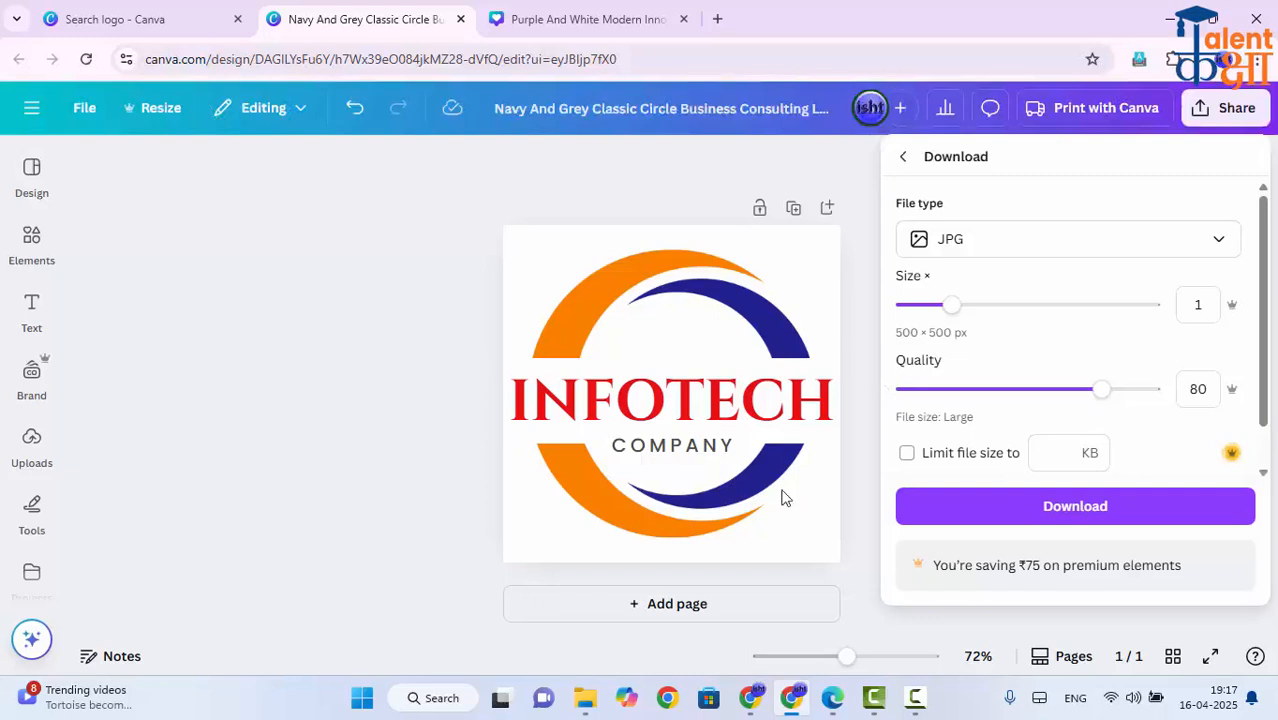
{"action": "left_click", "coordinate": [1062, 248]}
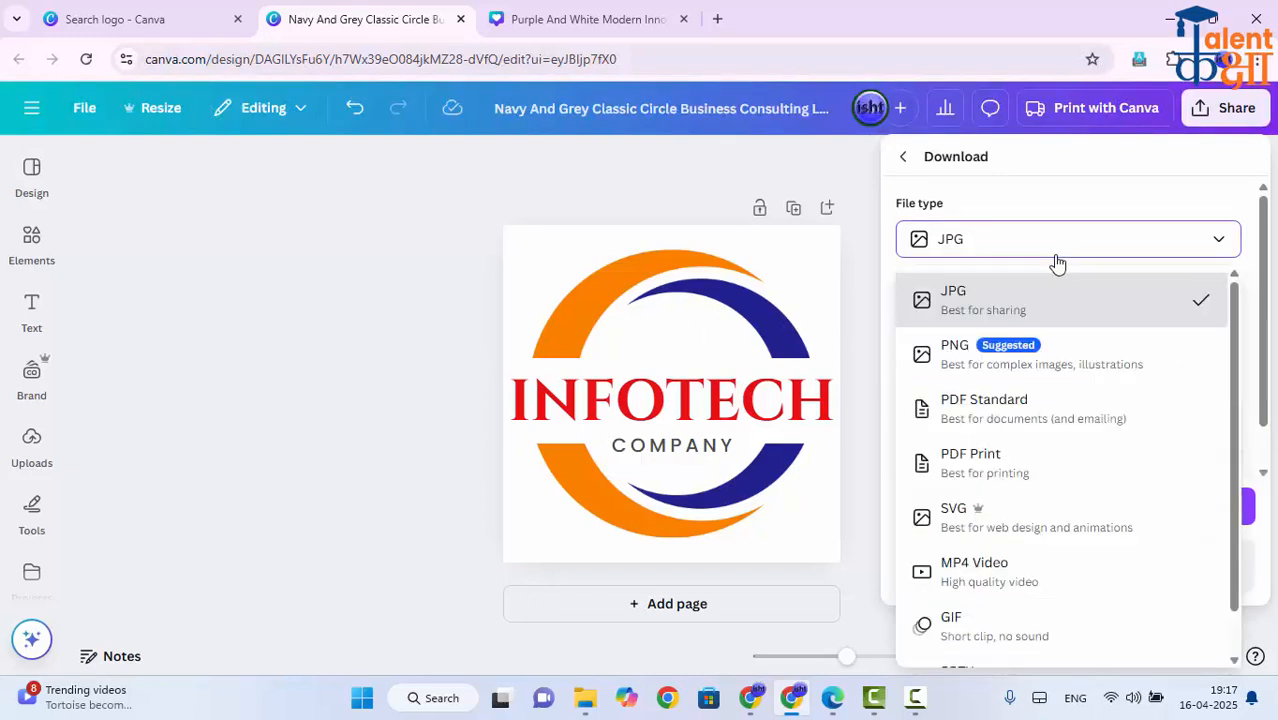
{"action": "left_click", "coordinate": [585, 191]}
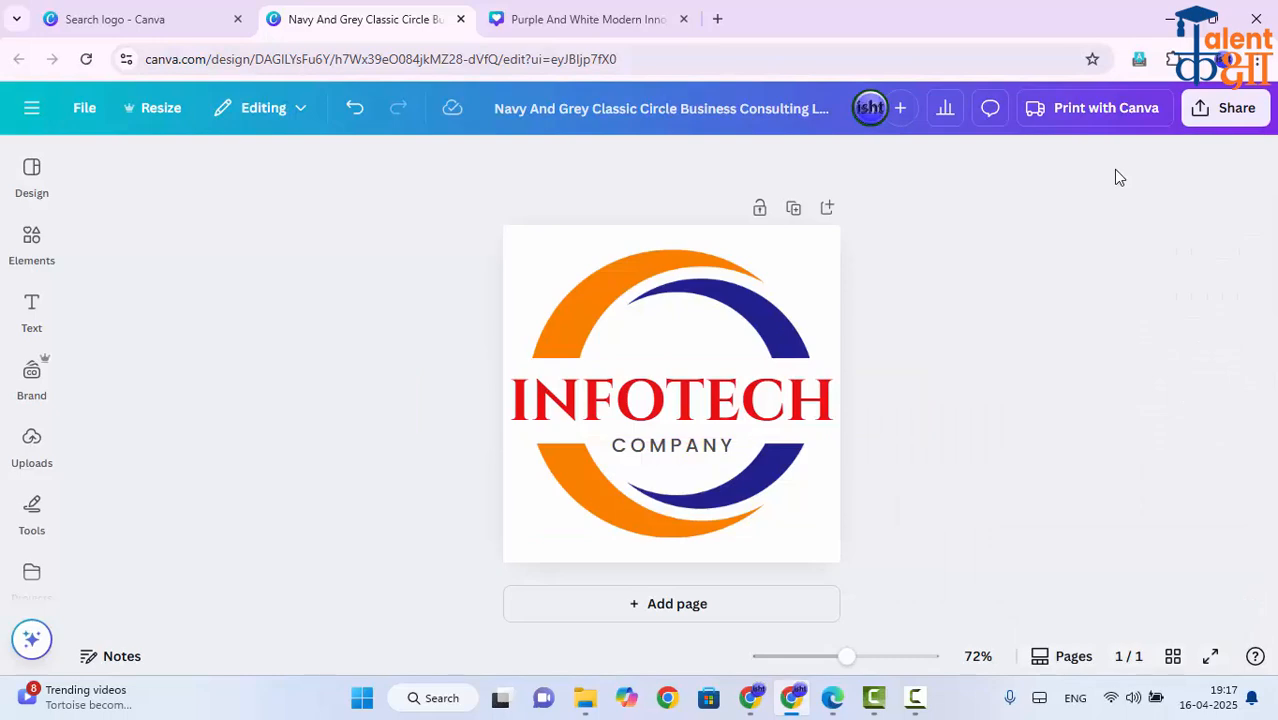
- Configure the logo download as a JPG with quality 50
{"action": "left_click", "coordinate": [1199, 117]}
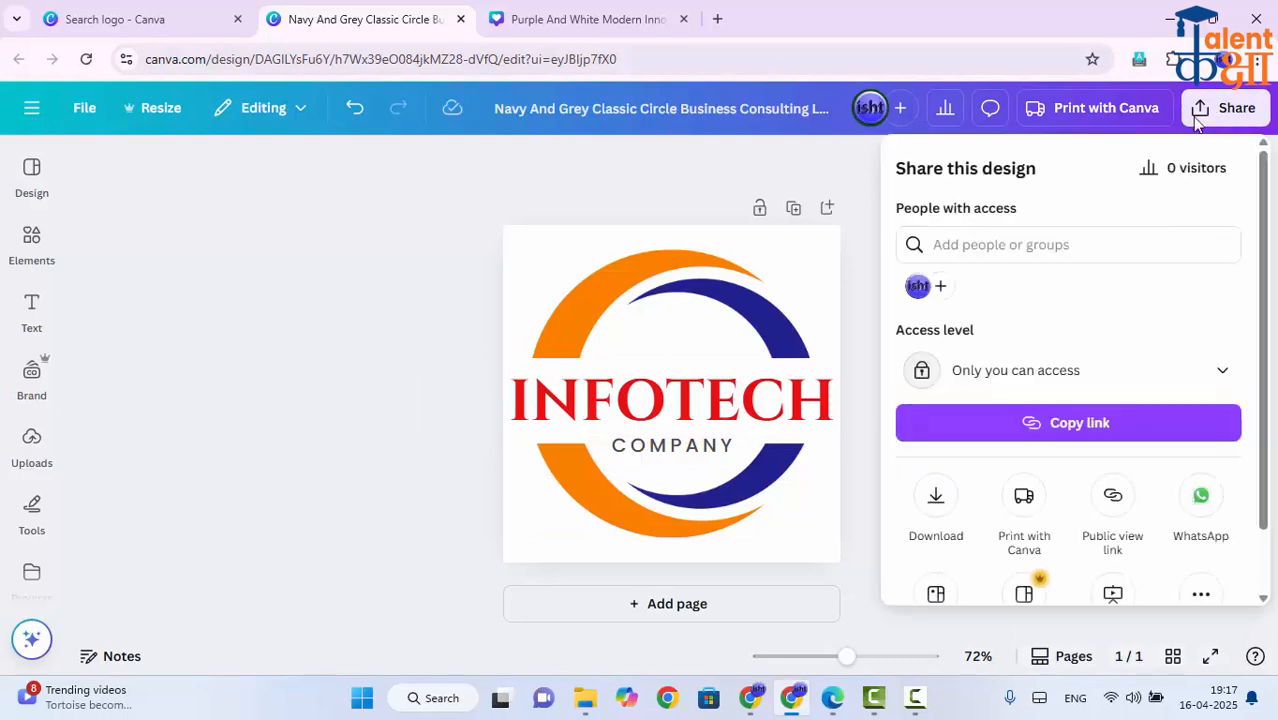
{"action": "left_click", "coordinate": [936, 496]}
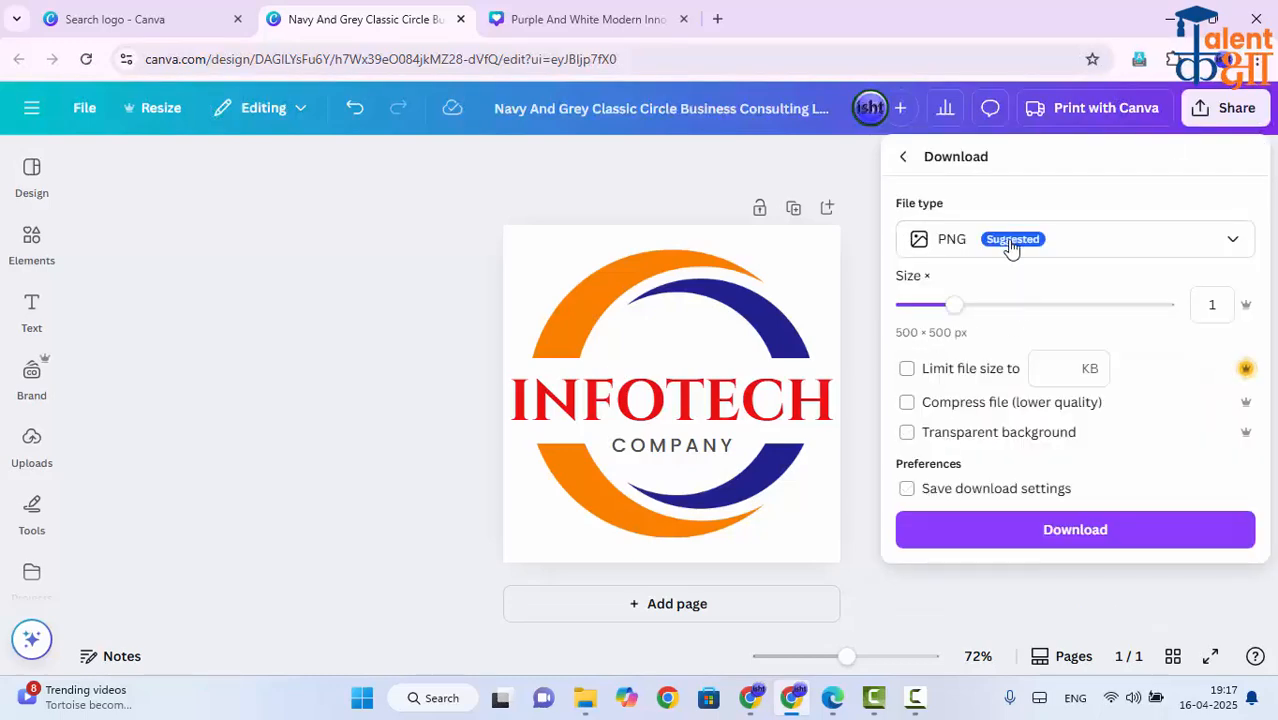
{"action": "left_click", "coordinate": [1011, 247]}
{"action": "left_click", "coordinate": [961, 295]}
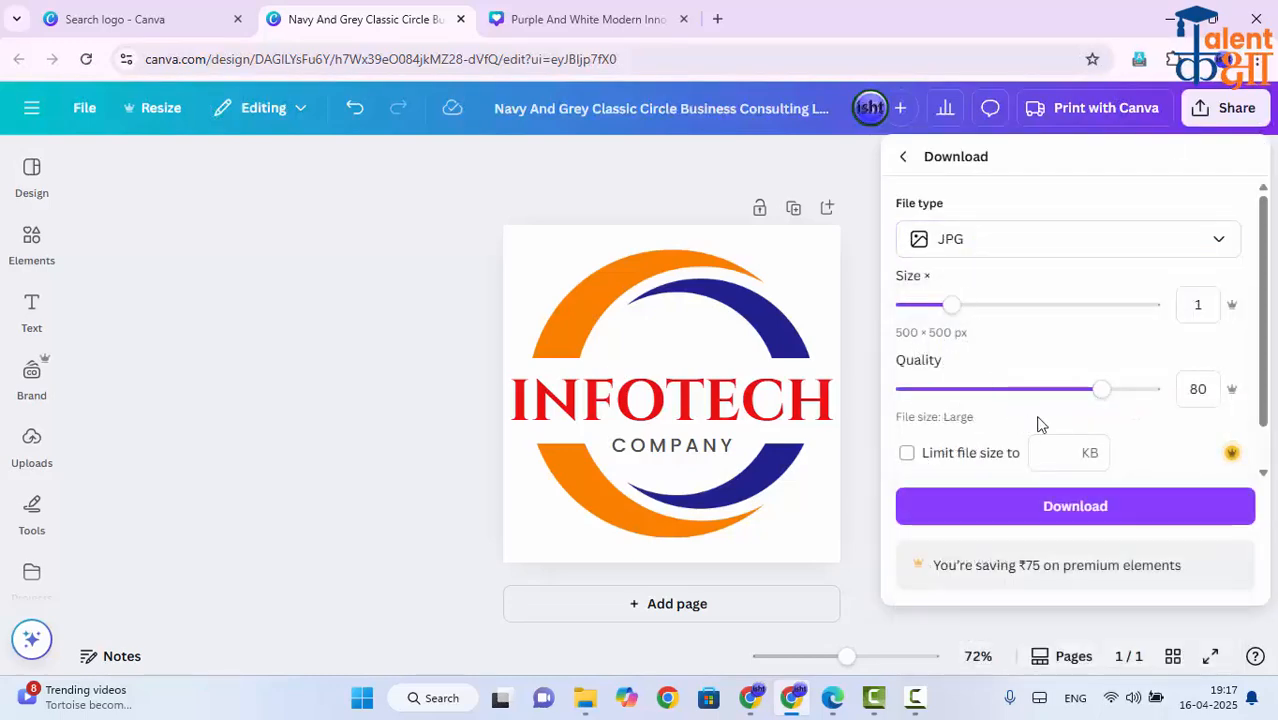
{"action": "left_click_drag", "start_coordinate": [1100, 389], "coordinate": [1030, 391]}
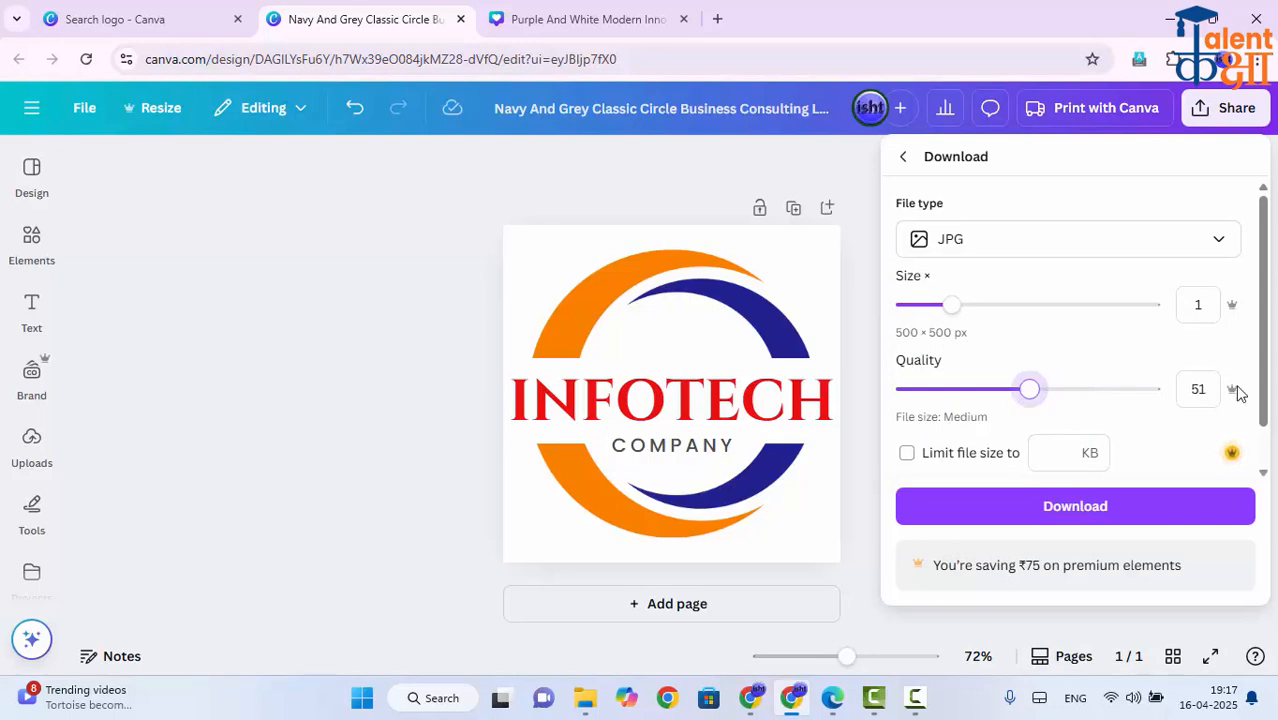
{"action": "left_click", "coordinate": [1197, 389]}
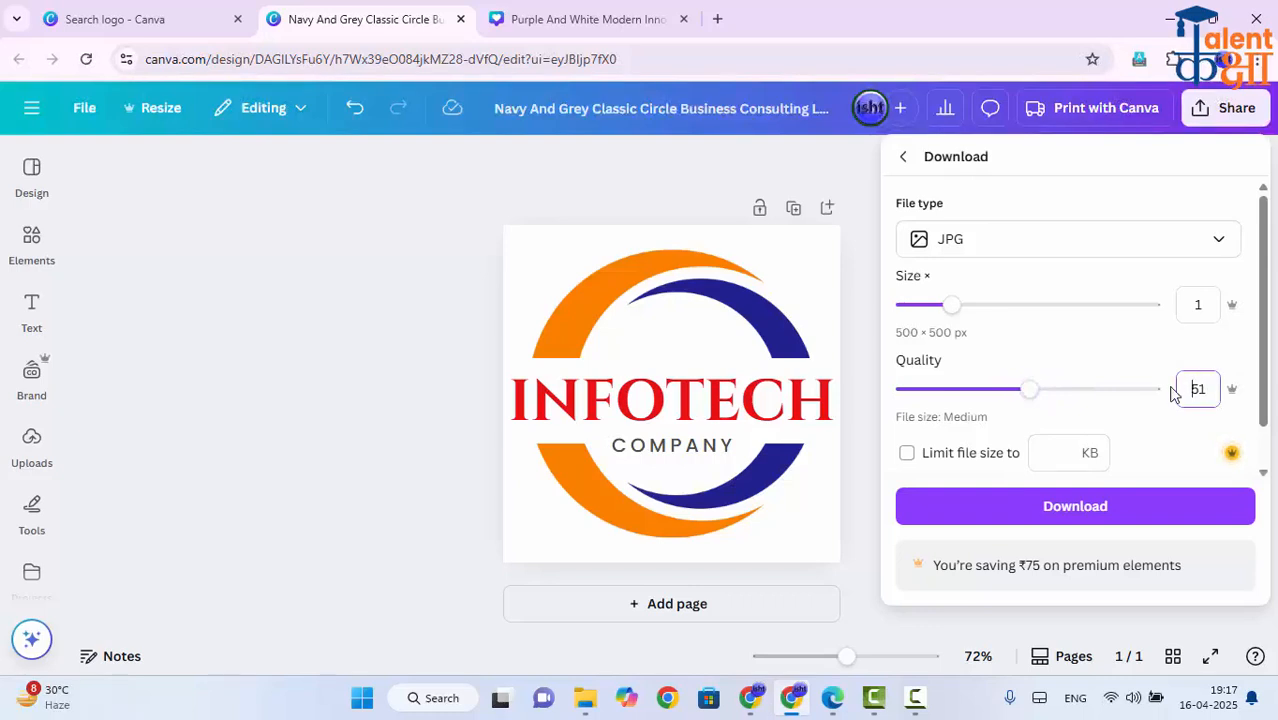
{"action": "left_click", "coordinate": [1171, 388]}
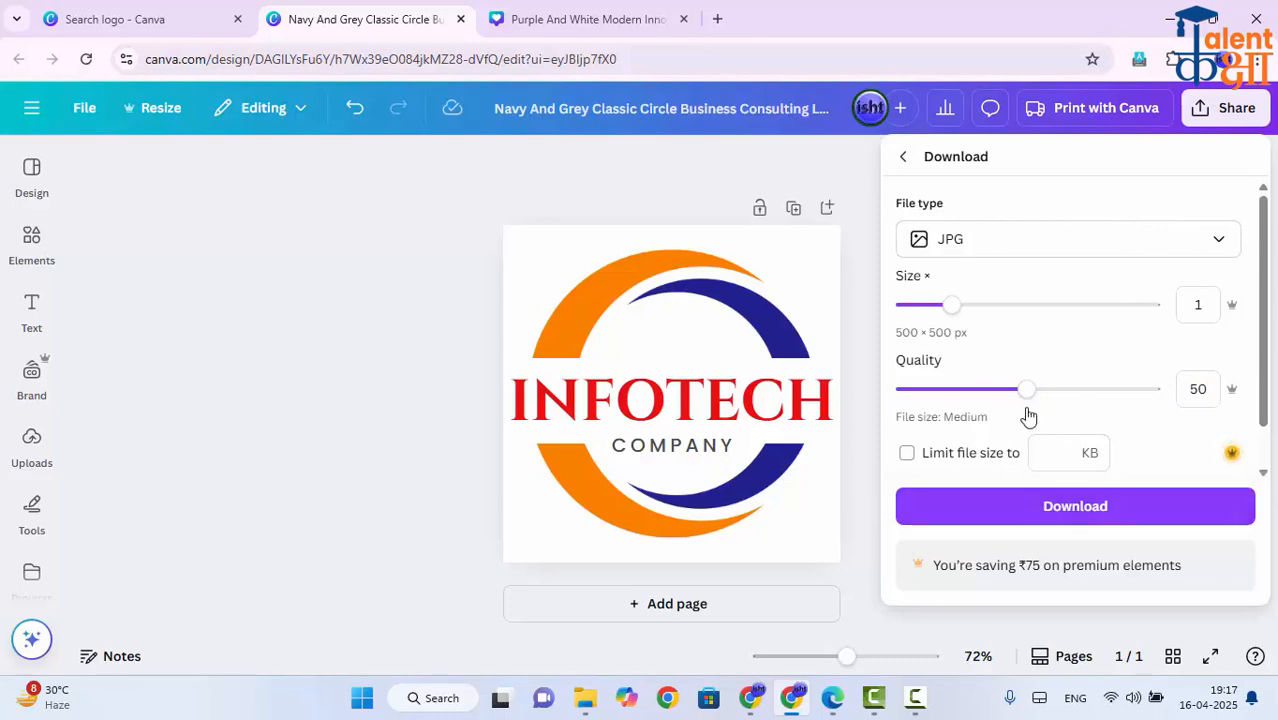
- Download the logo as a JPG and save it in Downloads under the file name jpglogo
{"action": "scroll", "coordinate": [1026, 418], "scroll_direction": "down", "scroll_amount": 1}
{"action": "left_click", "coordinate": [1020, 507]}
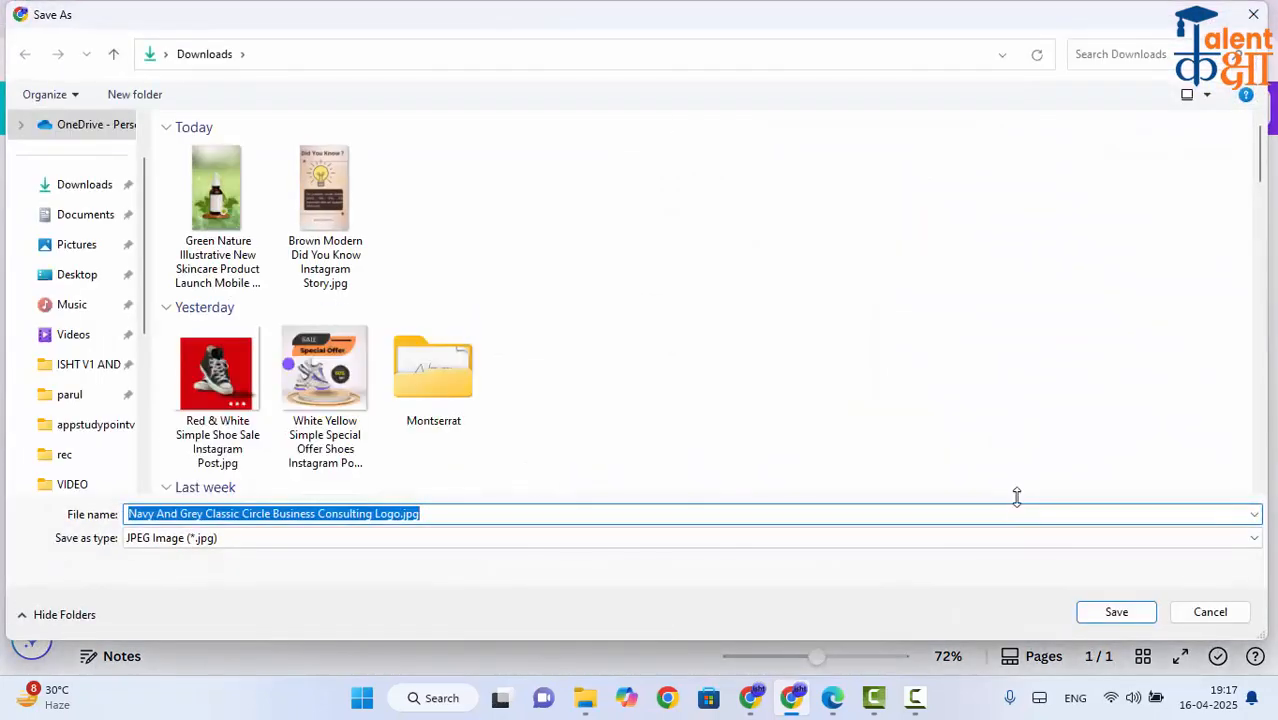
{"action": "type", "text": "jpglogo"}
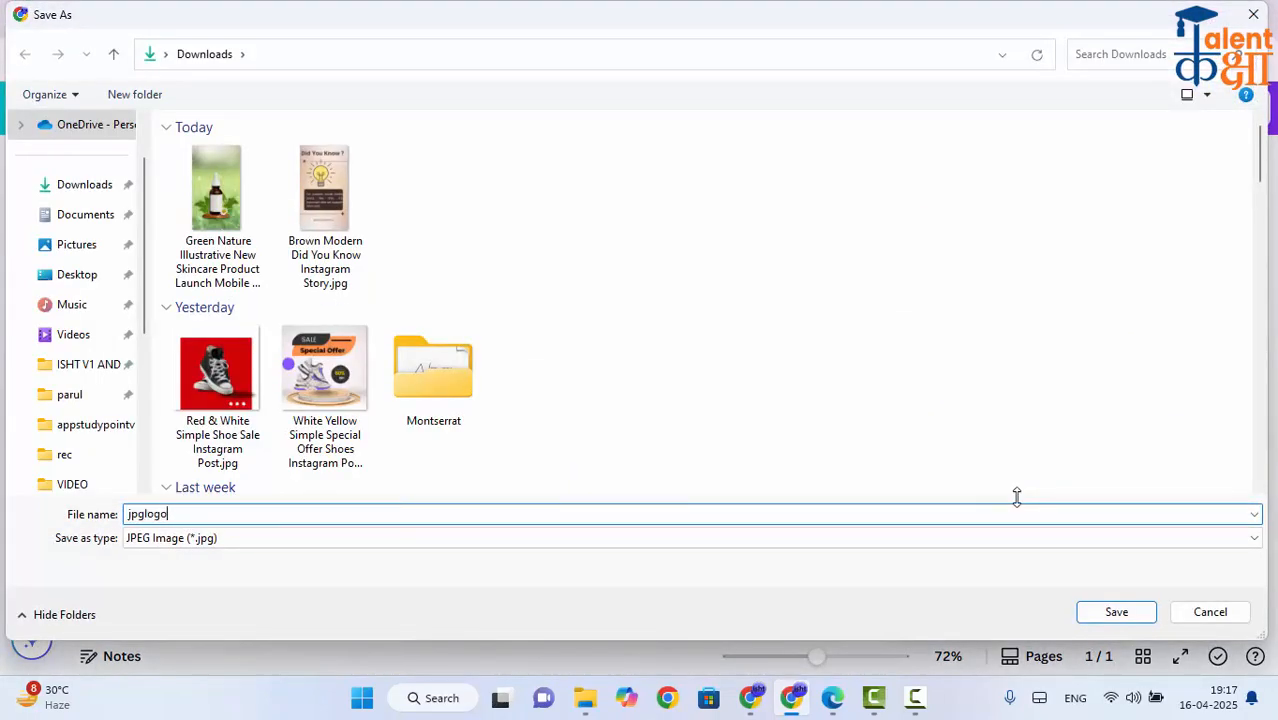
{"action": "key", "text": "Return"}
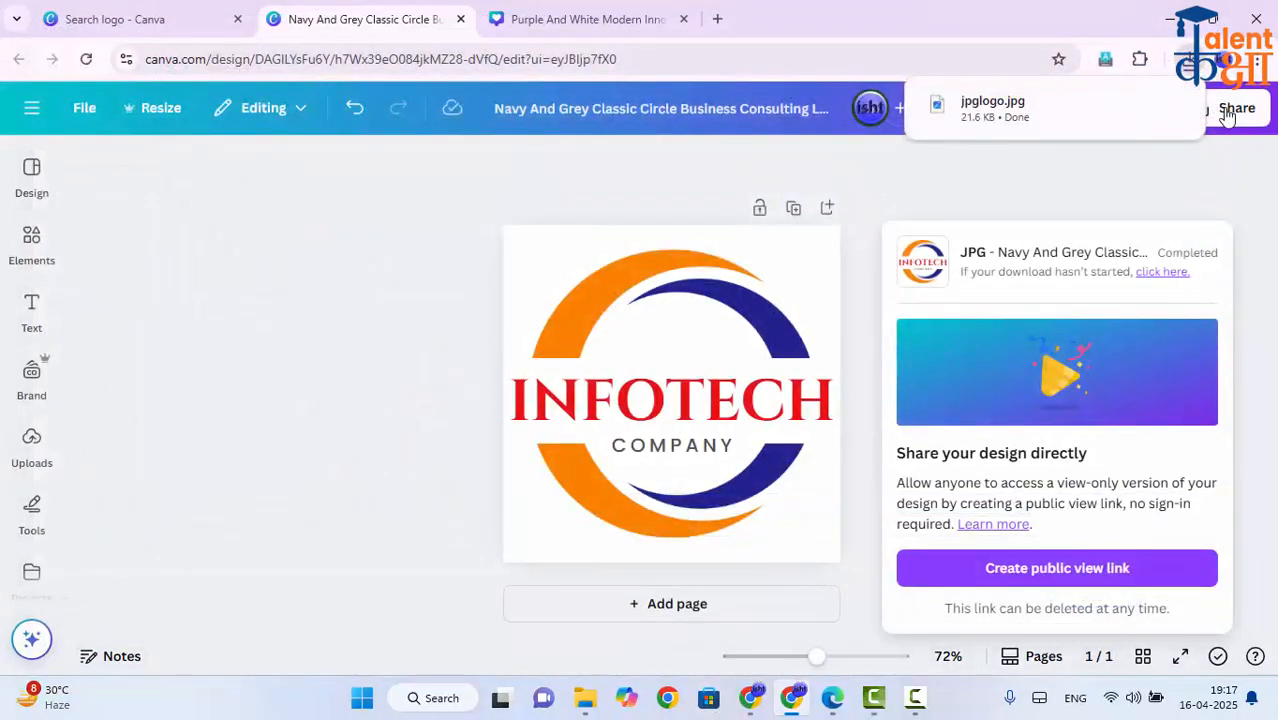
- Configure another logo download as a PNG at size 2 with a transparent background
{"action": "left_click", "coordinate": [1228, 116]}
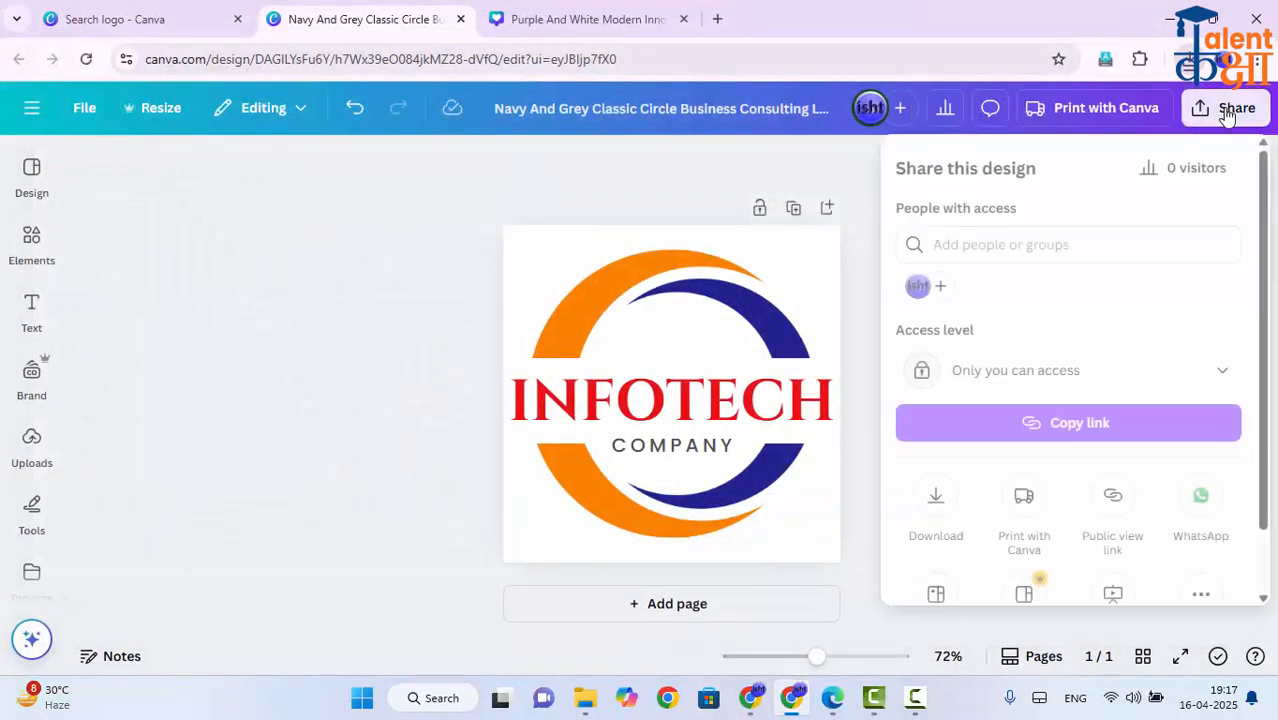
{"action": "left_click", "coordinate": [925, 512]}
{"action": "left_click", "coordinate": [1046, 250]}
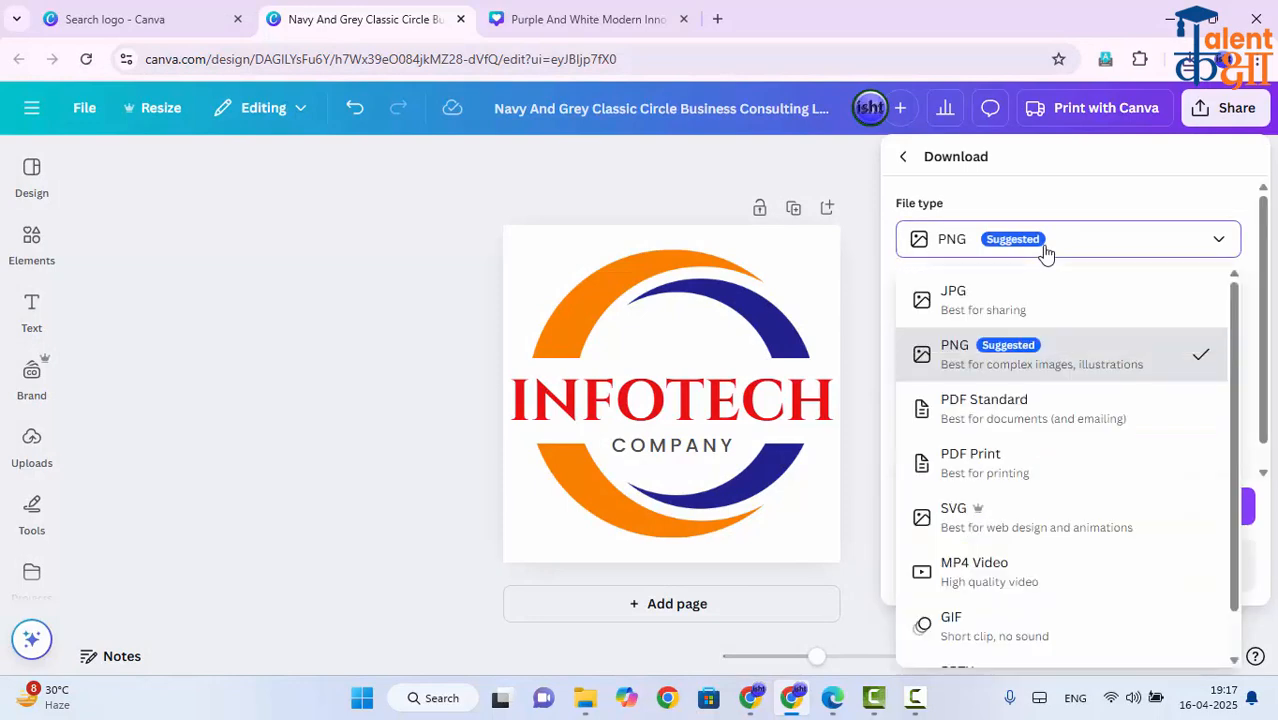
{"action": "left_click", "coordinate": [1040, 352]}
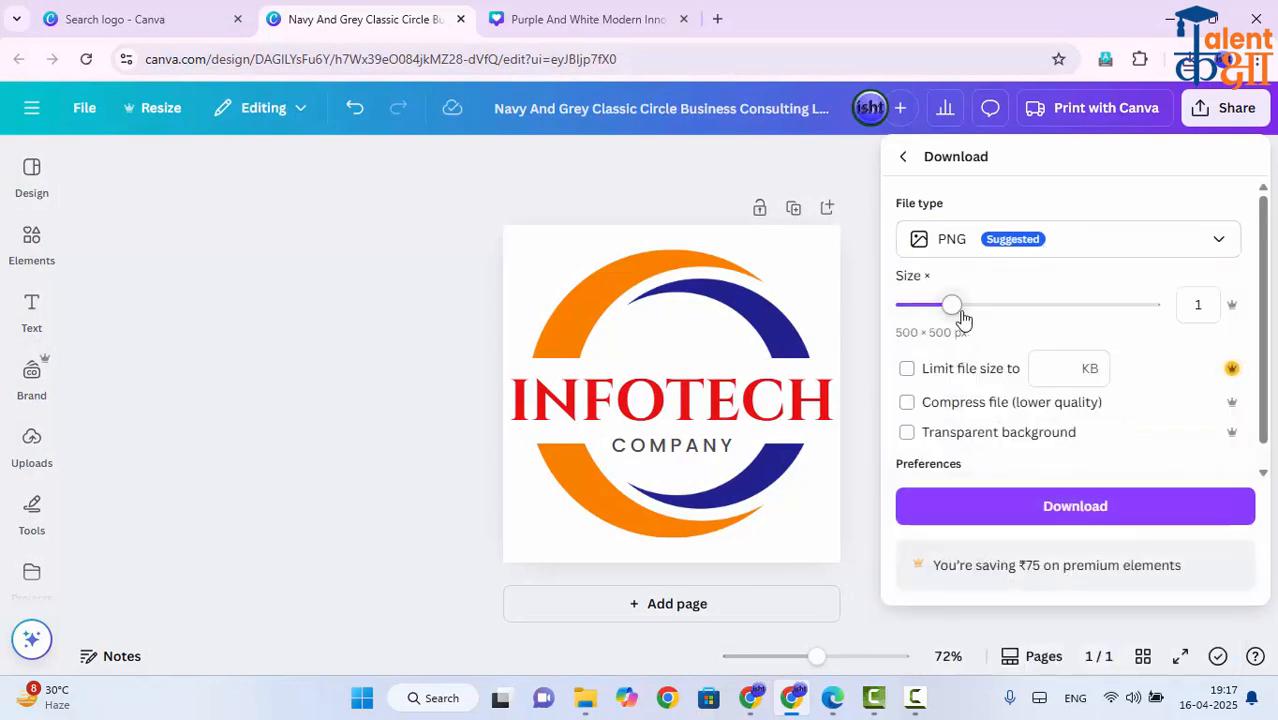
{"action": "left_click_drag", "start_coordinate": [962, 318], "coordinate": [1047, 314]}
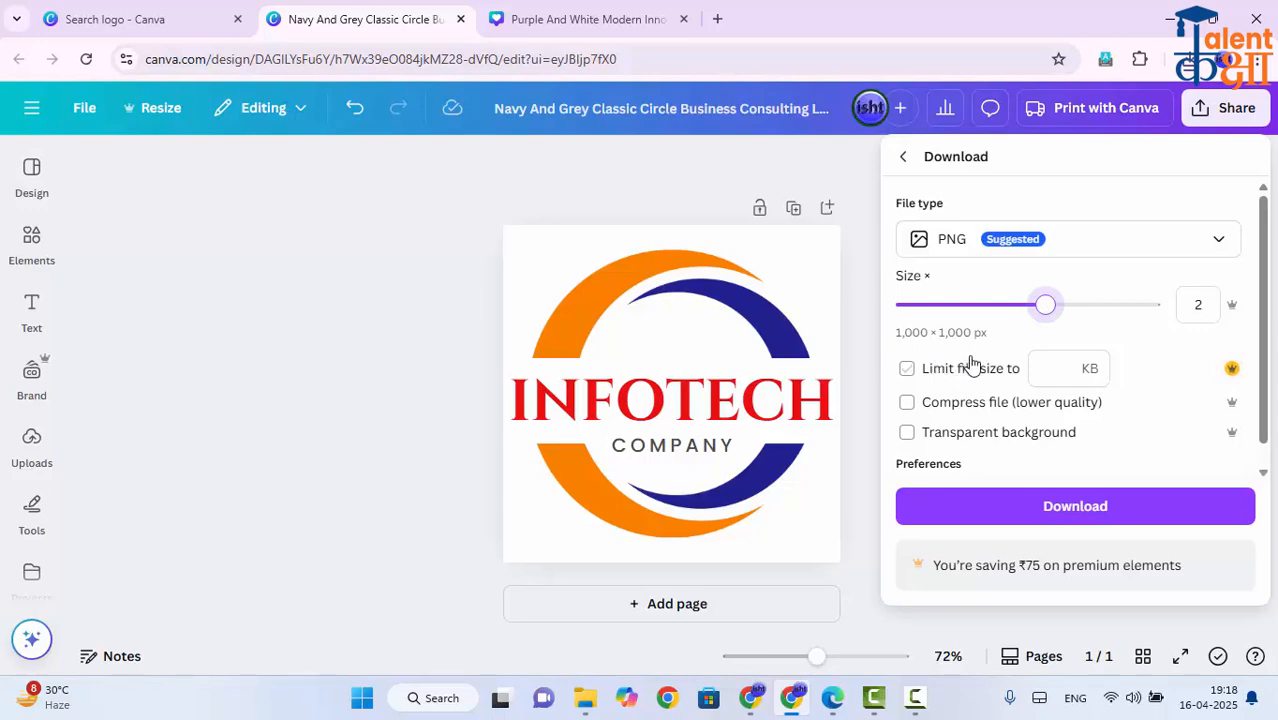
{"action": "scroll", "coordinate": [935, 385], "scroll_direction": "down", "scroll_amount": 1}
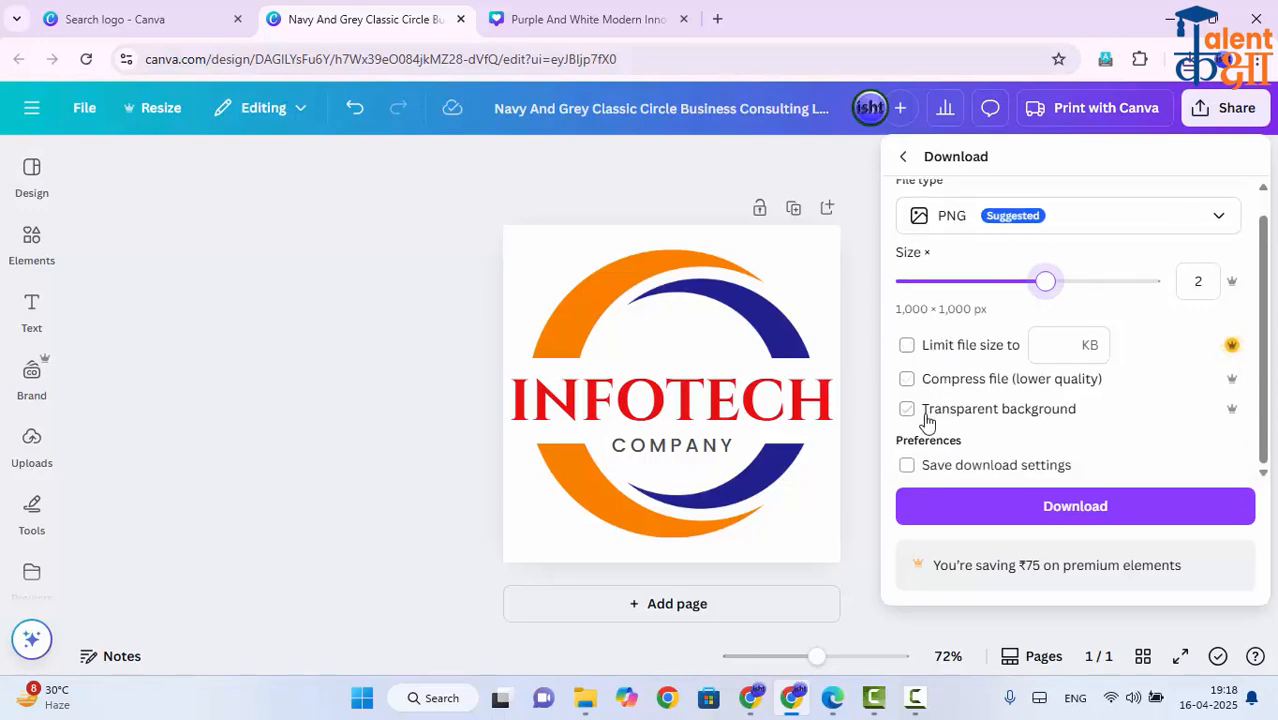
{"action": "left_click", "coordinate": [913, 417]}
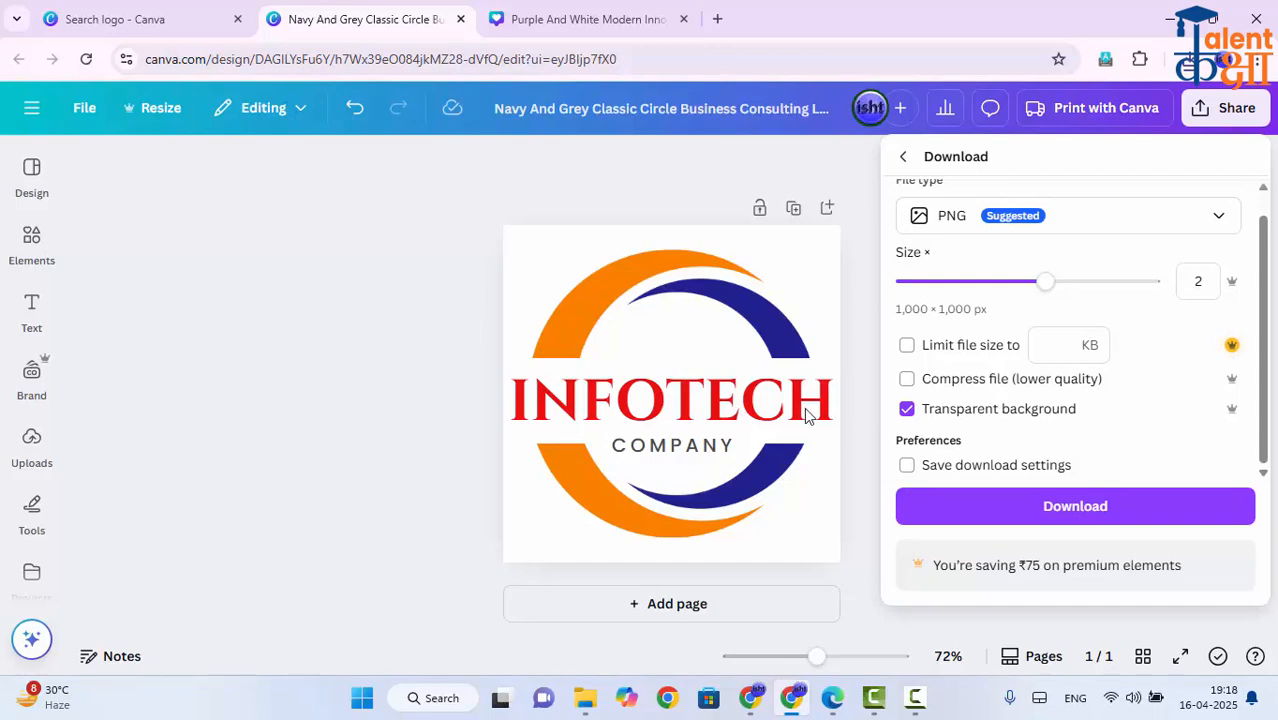
- Download the PNG logo and save it in Downloads under the file name pnglogo
{"action": "left_click", "coordinate": [1001, 518]}
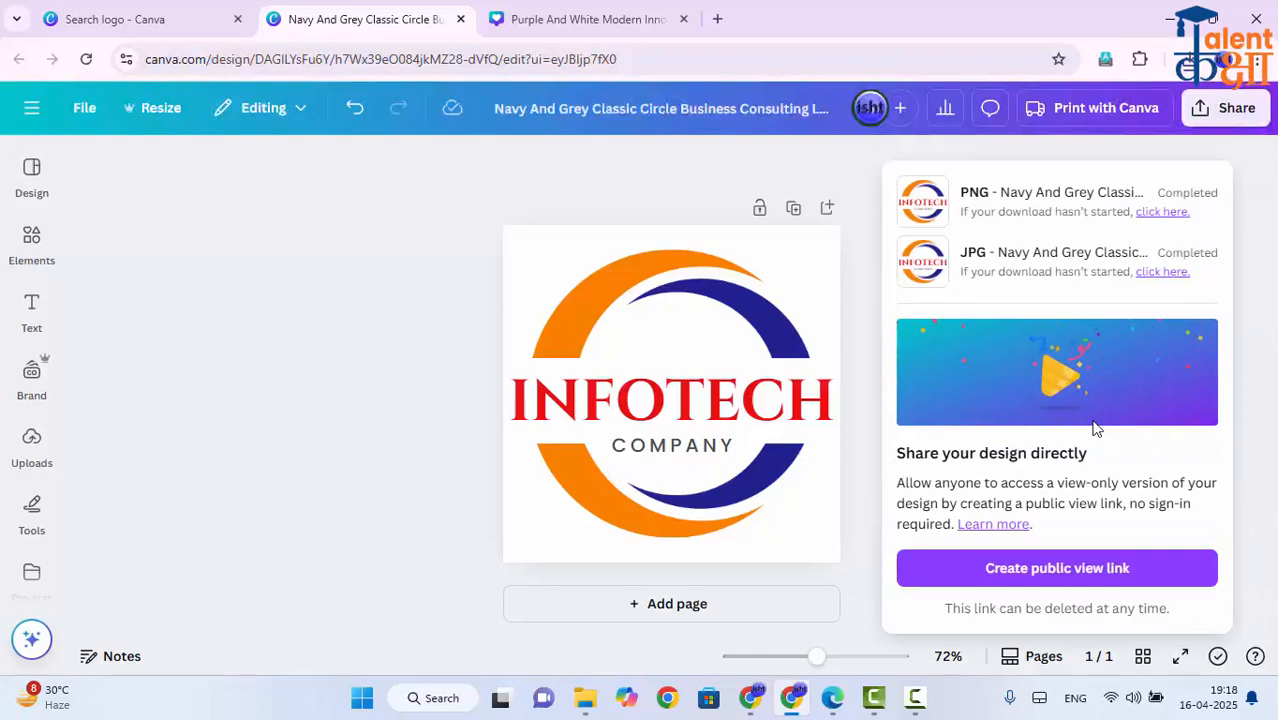
{"action": "type", "text": "pnglogo"}
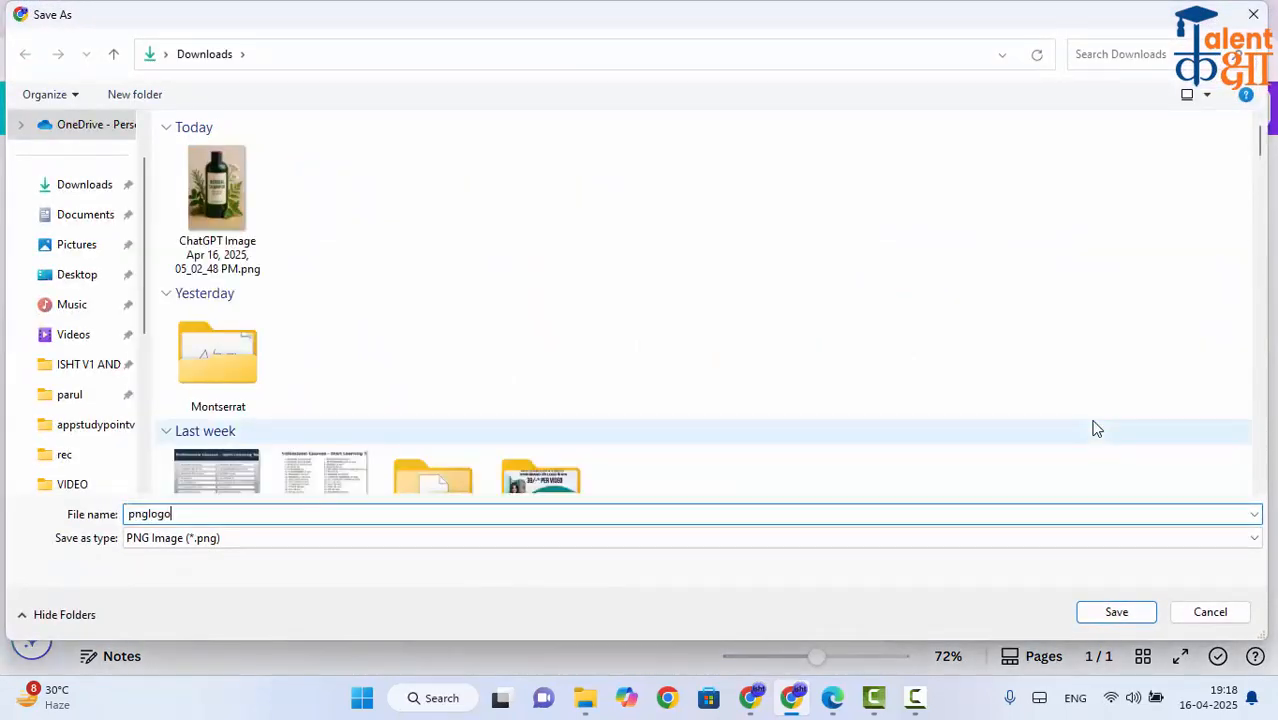
{"action": "key", "text": "Return"}
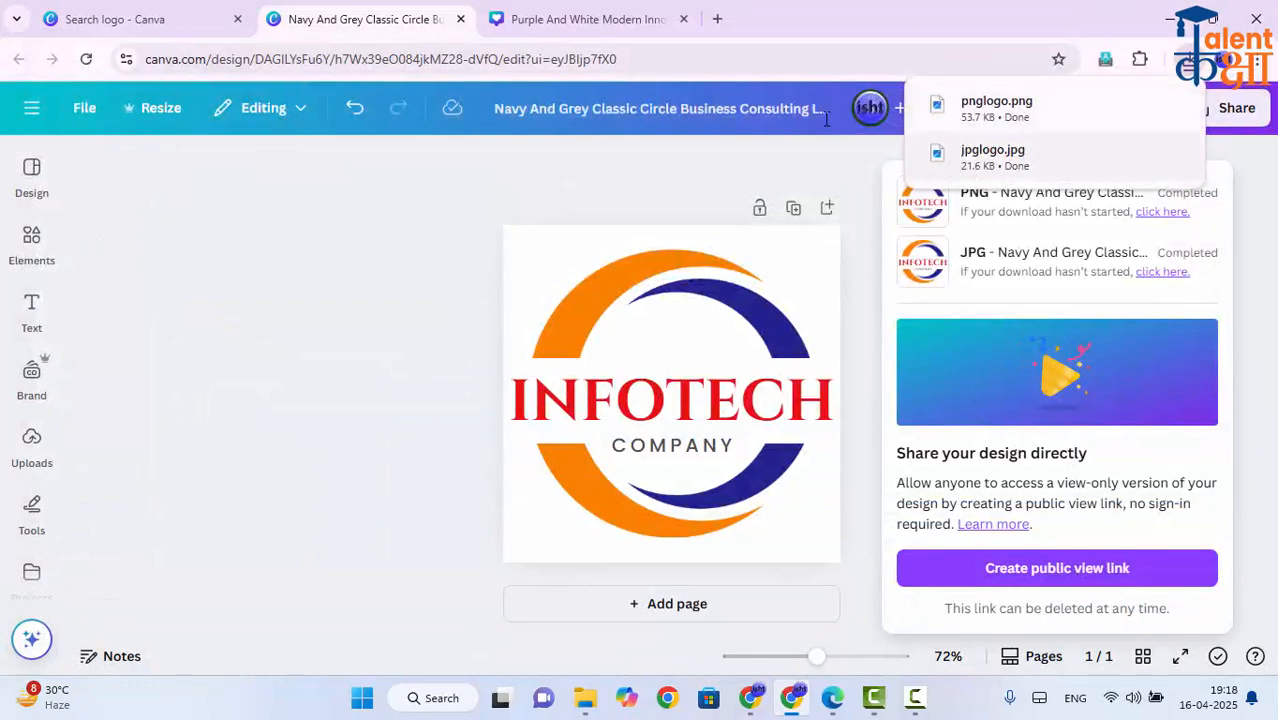
- Switch to the Purple And White Modern Innovative Software Solutions design and upload pnglogo.png and jpglogo.jpg from Downloads
{"action": "left_click", "coordinate": [636, 12]}
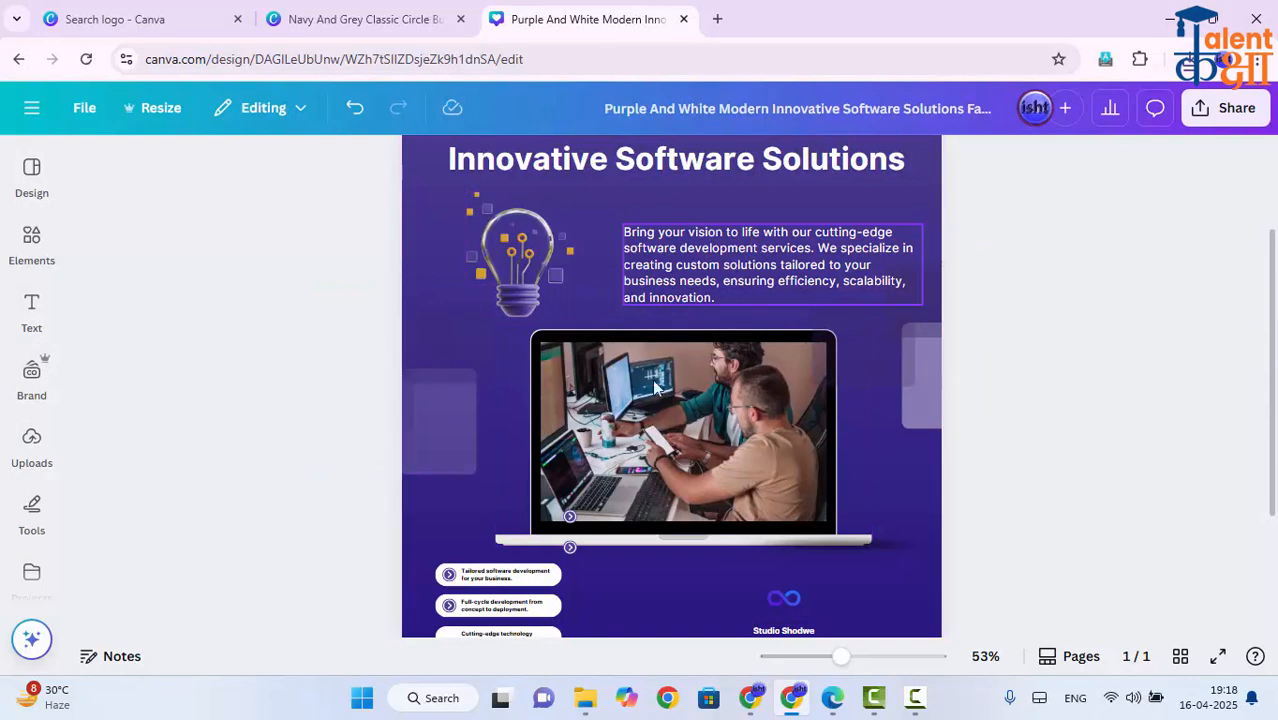
{"action": "left_click", "coordinate": [32, 377]}
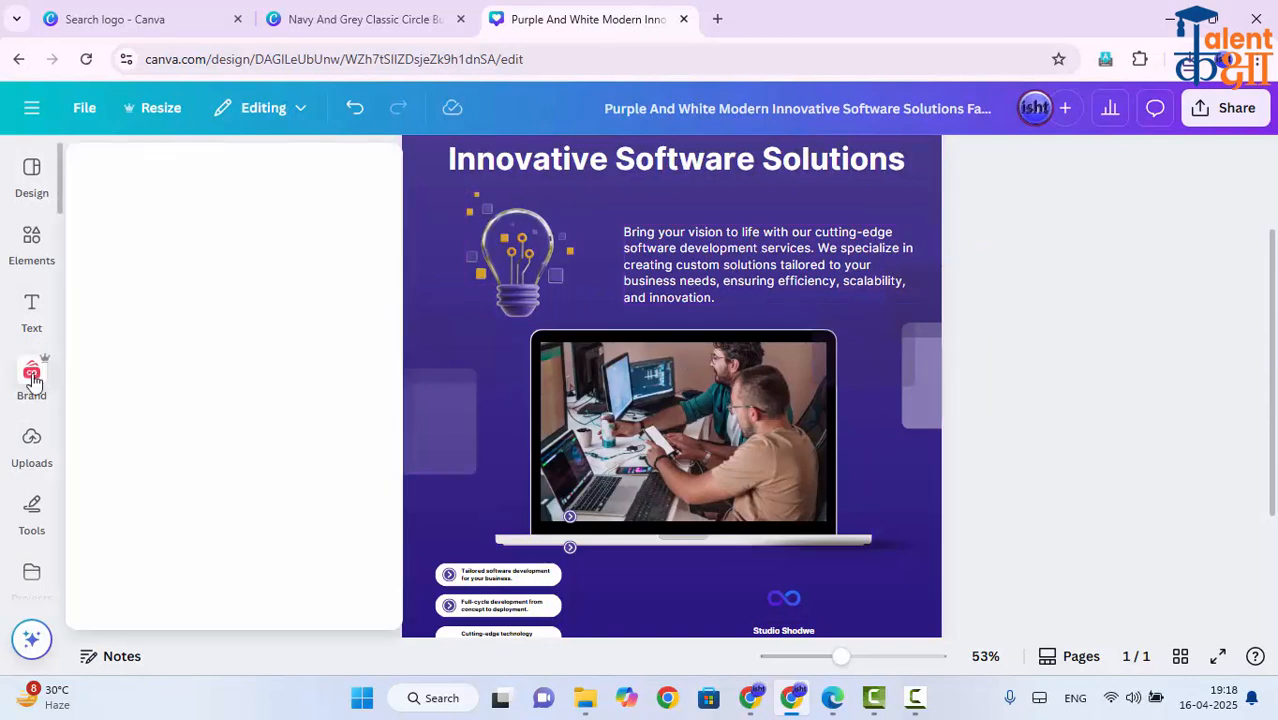
{"action": "left_click", "coordinate": [31, 445]}
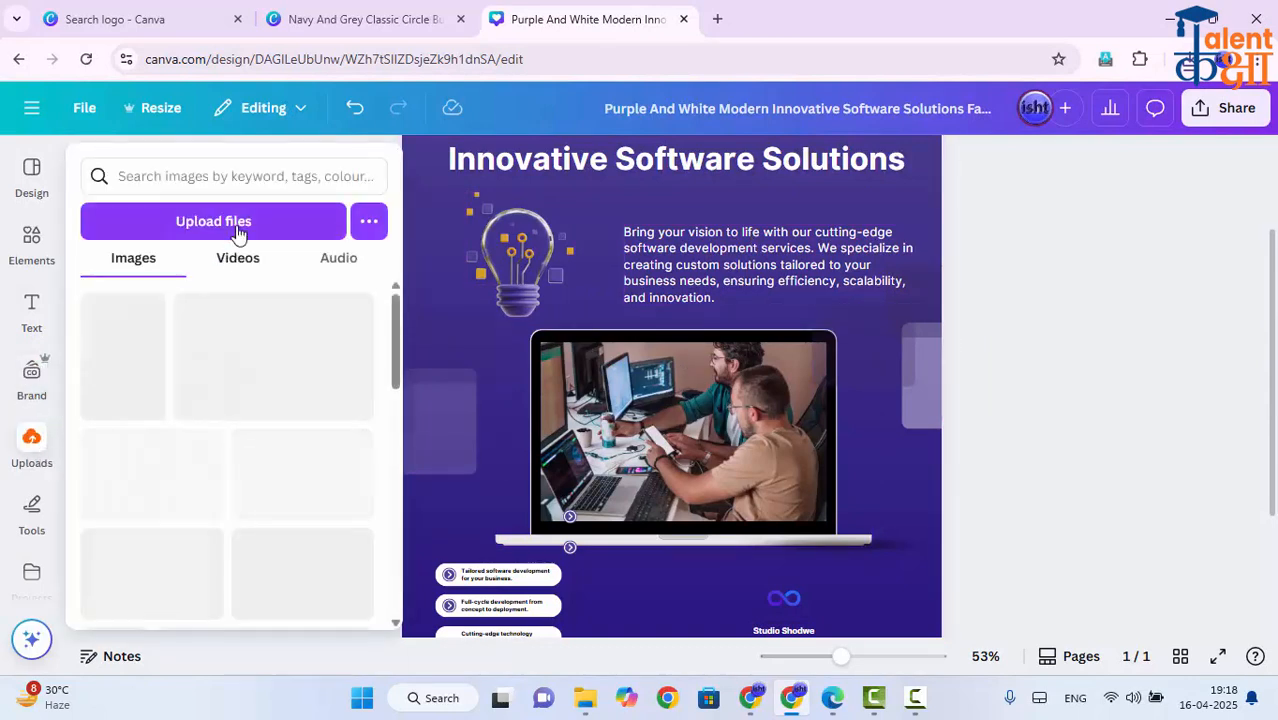
{"action": "left_click", "coordinate": [238, 224]}
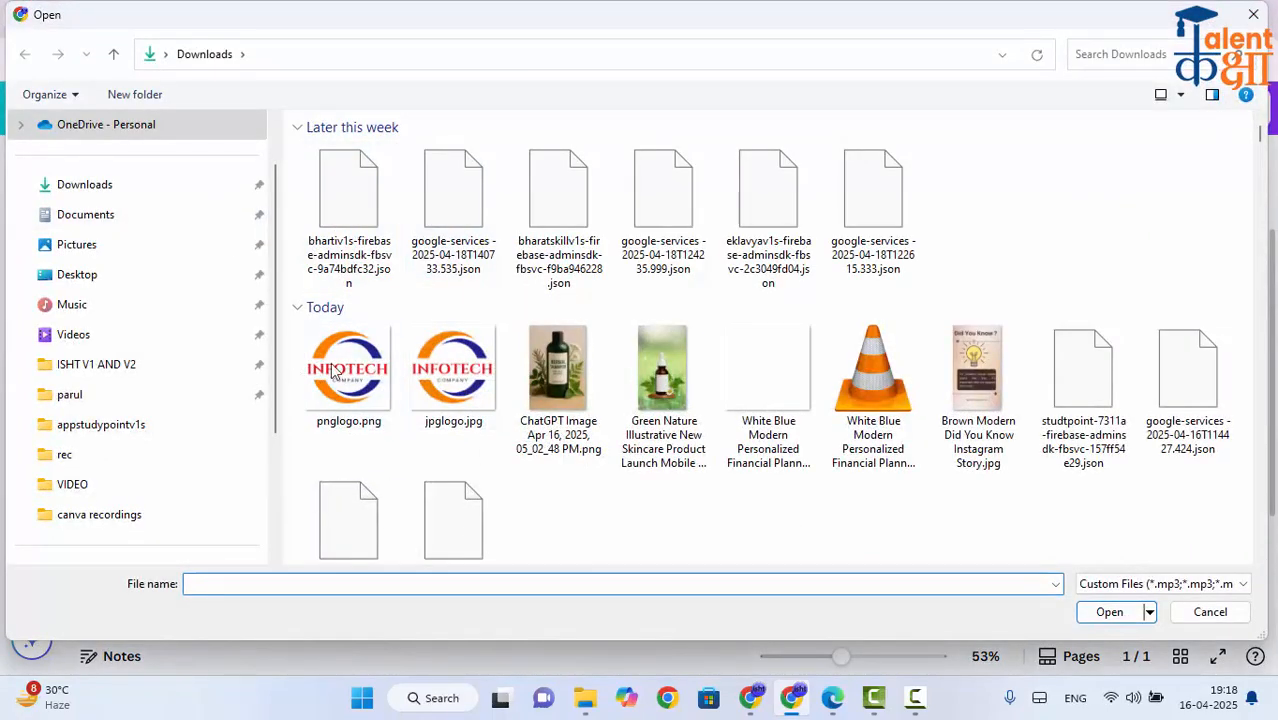
{"action": "left_click", "coordinate": [334, 372]}
{"action": "left_click", "coordinate": [450, 364], "text": "ctrl"}
{"action": "left_click", "coordinate": [1110, 612]}
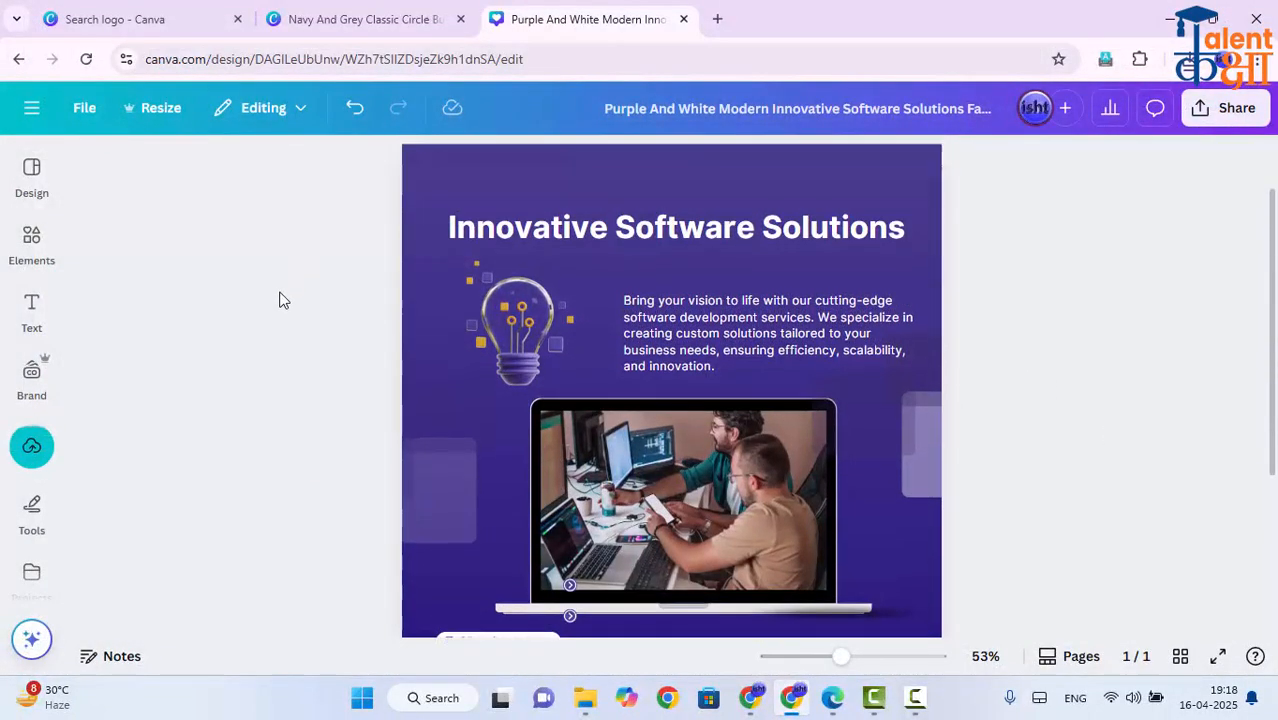
- Add the uploaded transparent PNG logo to the flyer and shrink it to fit beside the laptop image
{"action": "left_click", "coordinate": [52, 421]}
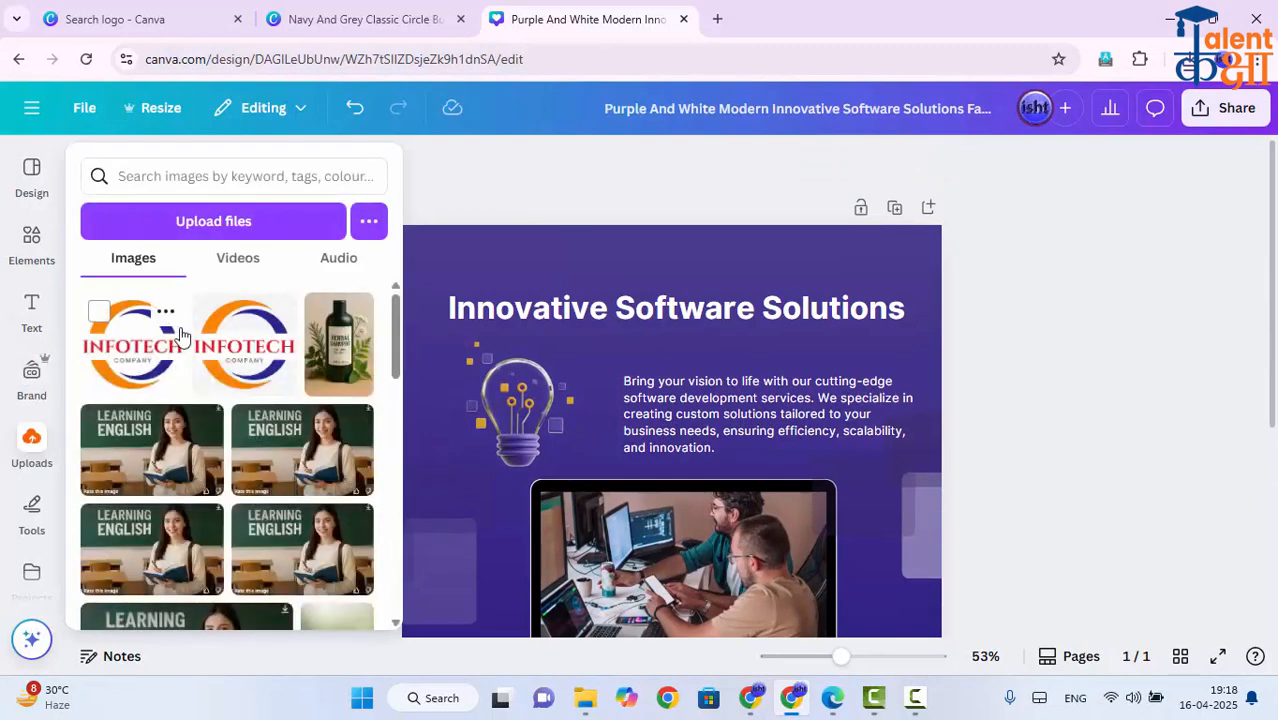
{"action": "left_click", "coordinate": [240, 348]}
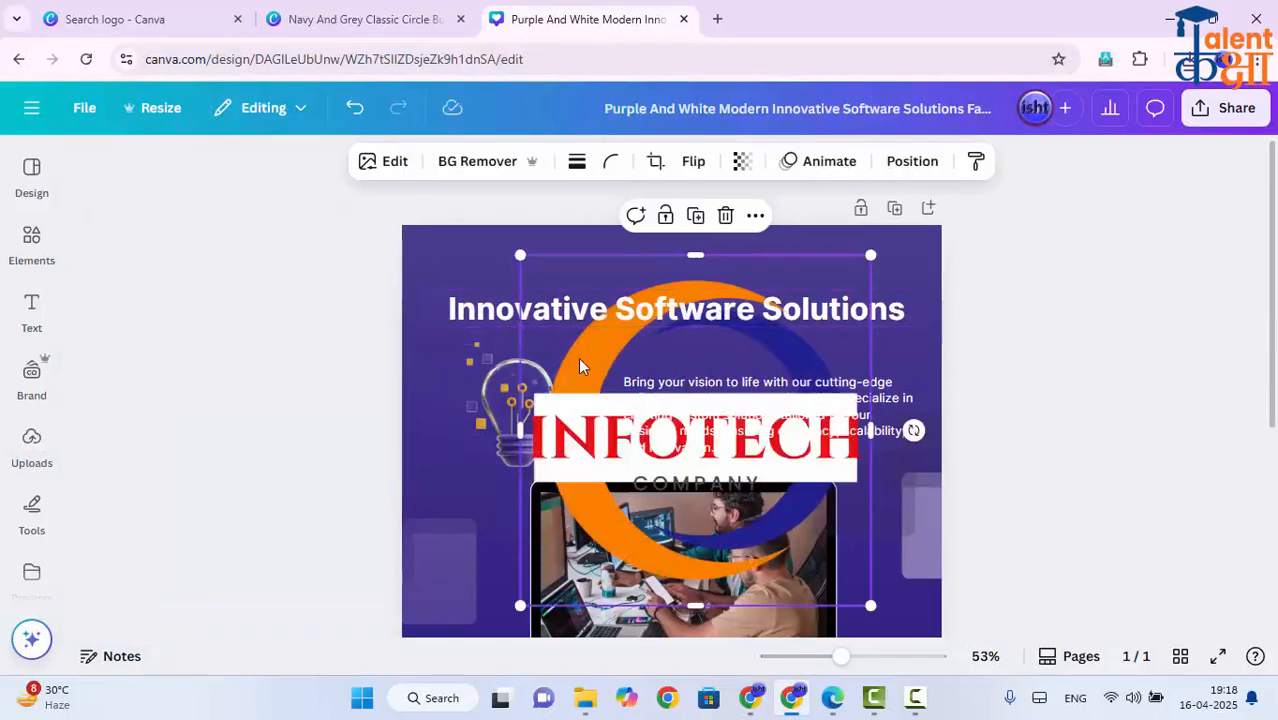
{"action": "left_click_drag", "start_coordinate": [873, 601], "coordinate": [457, 562]}
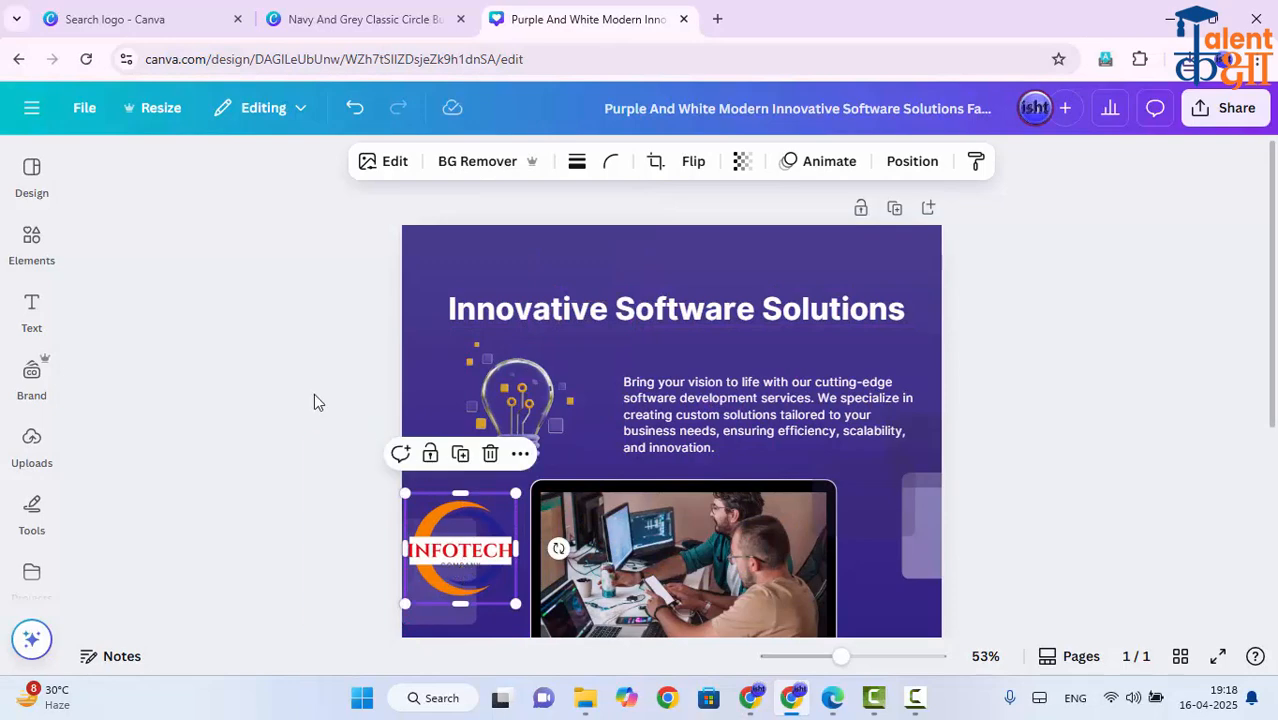
- Add the uploaded JPG logo to the flyer, shrinking and placing it above the word Innovative in the heading
{"action": "left_click", "coordinate": [31, 445]}
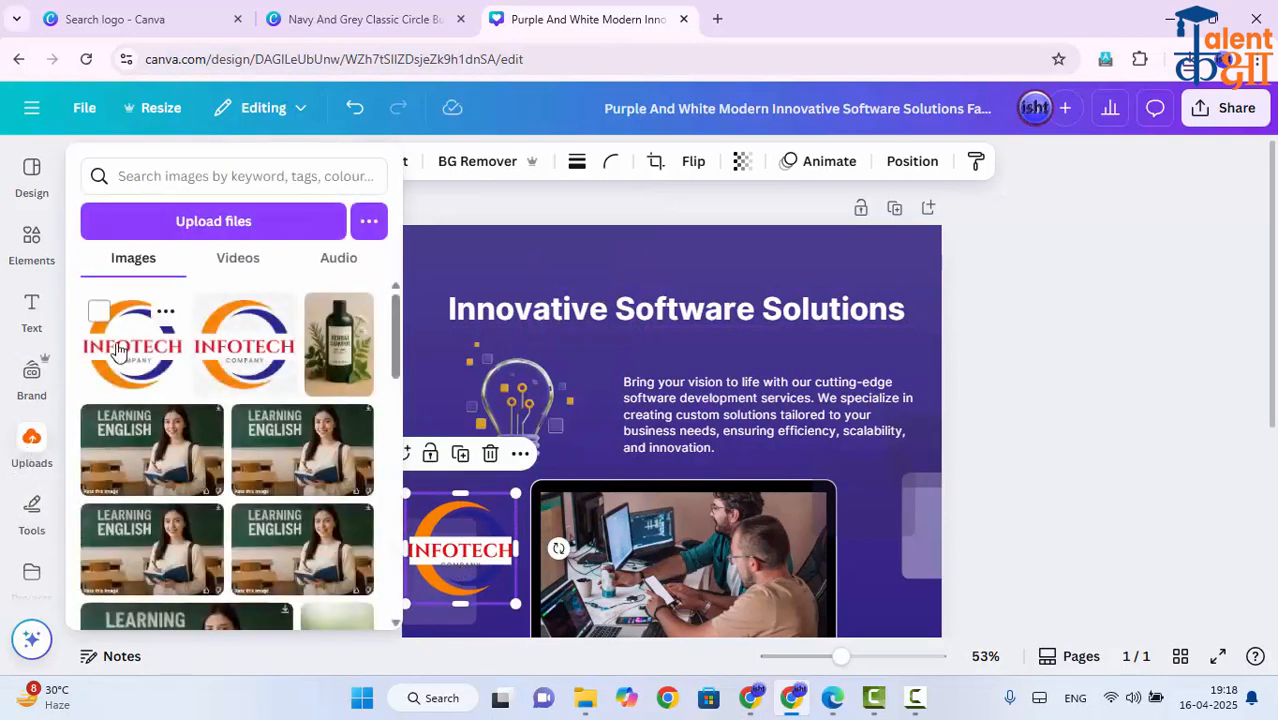
{"action": "left_click_drag", "start_coordinate": [132, 348], "coordinate": [619, 377]}
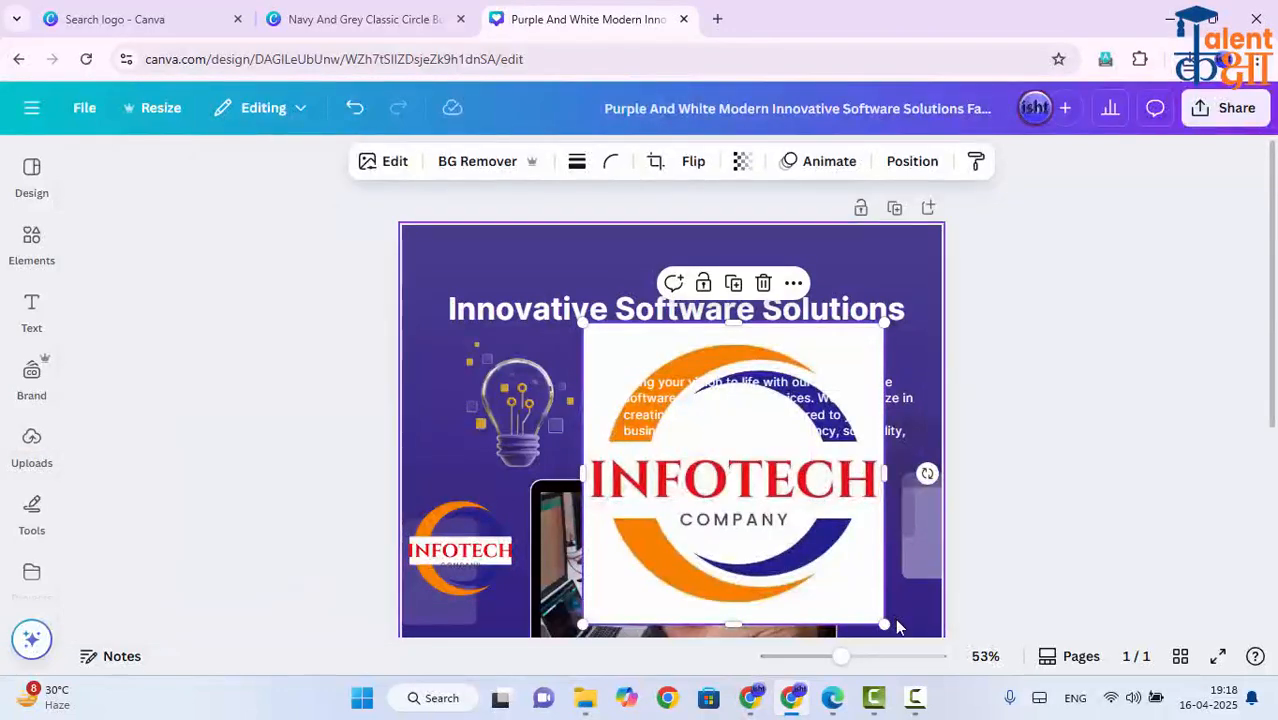
{"action": "left_click_drag", "start_coordinate": [889, 632], "coordinate": [730, 467]}
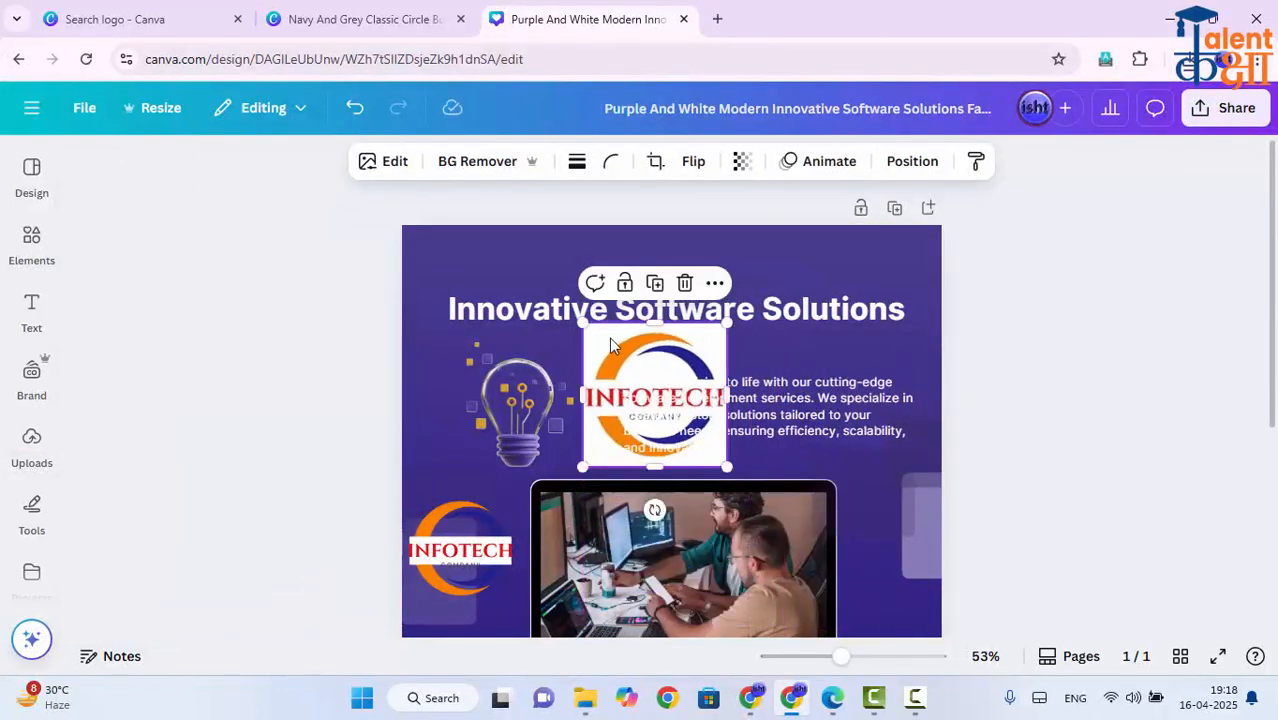
{"action": "left_click_drag", "start_coordinate": [609, 337], "coordinate": [506, 247]}
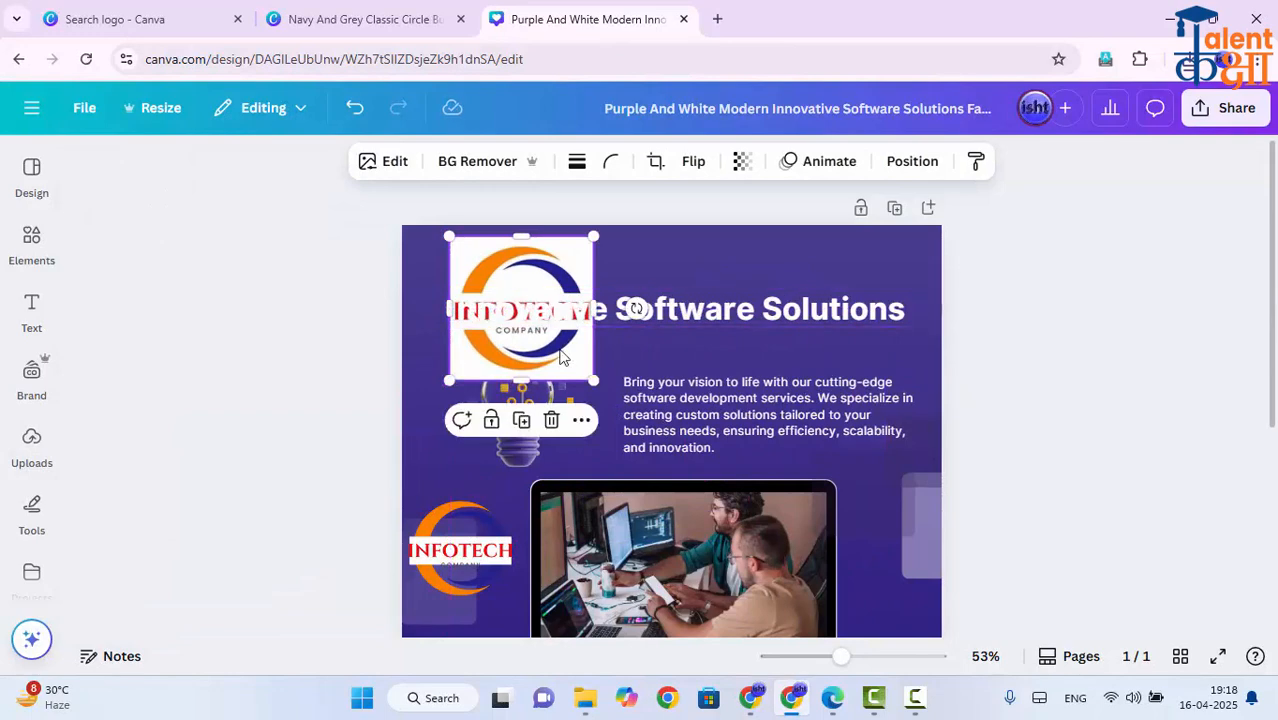
{"action": "left_click_drag", "start_coordinate": [589, 375], "coordinate": [516, 302]}
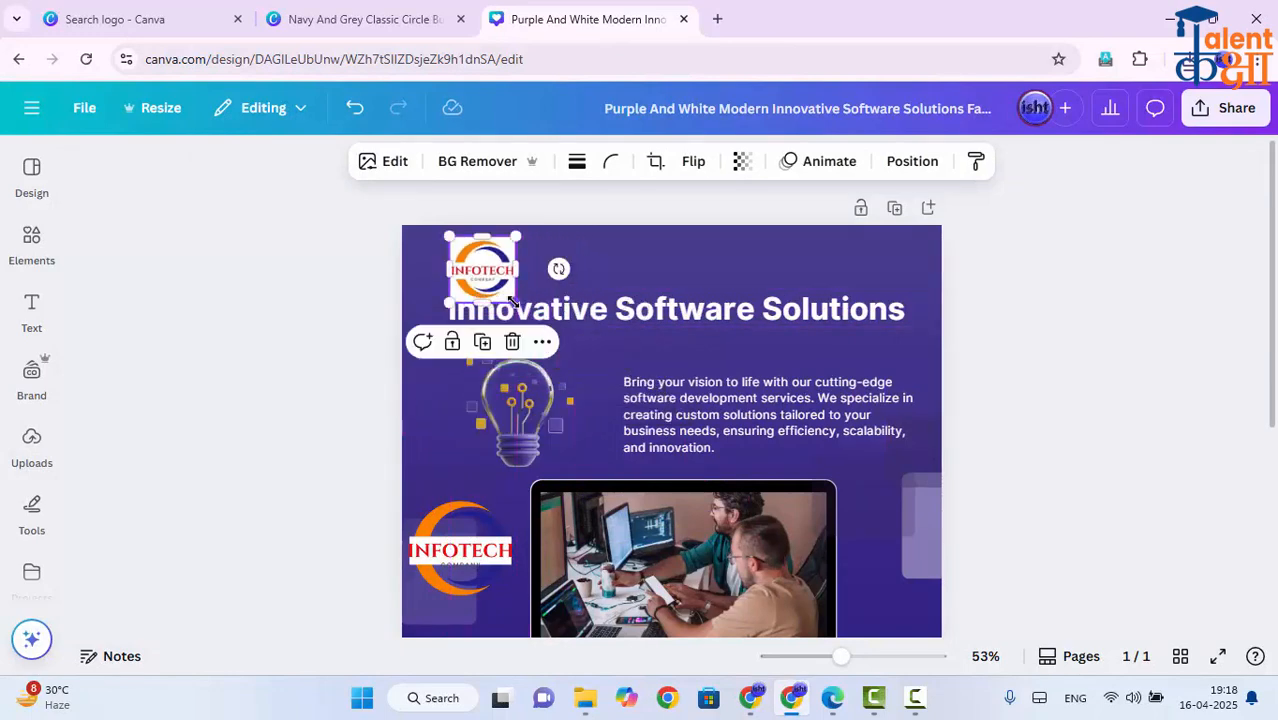
- Move the PNG logo above the heading's right end at a matching smaller size, and lower the heading to clear both logos
{"action": "left_click_drag", "start_coordinate": [421, 543], "coordinate": [781, 278]}
{"action": "left_click_drag", "start_coordinate": [876, 338], "coordinate": [836, 296]}
{"action": "left_click", "coordinate": [1124, 305]}
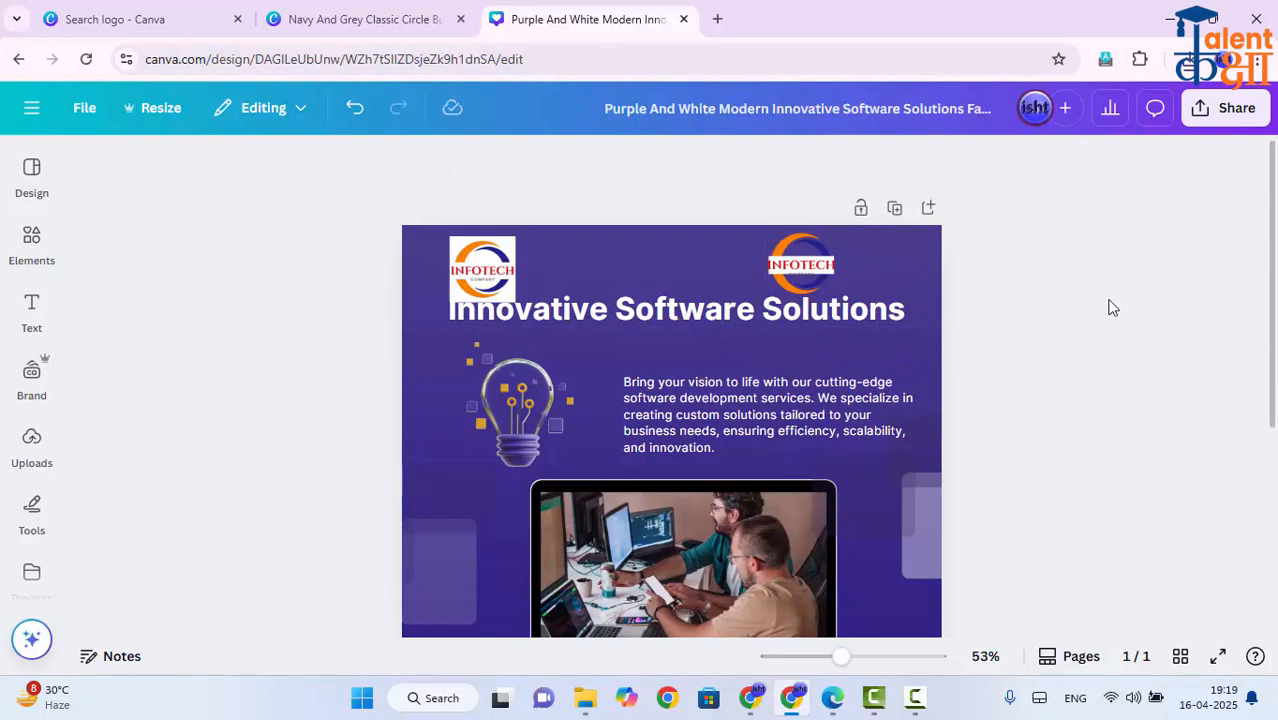
{"action": "left_click_drag", "start_coordinate": [866, 310], "coordinate": [860, 328]}
{"action": "left_click", "coordinate": [1083, 372]}
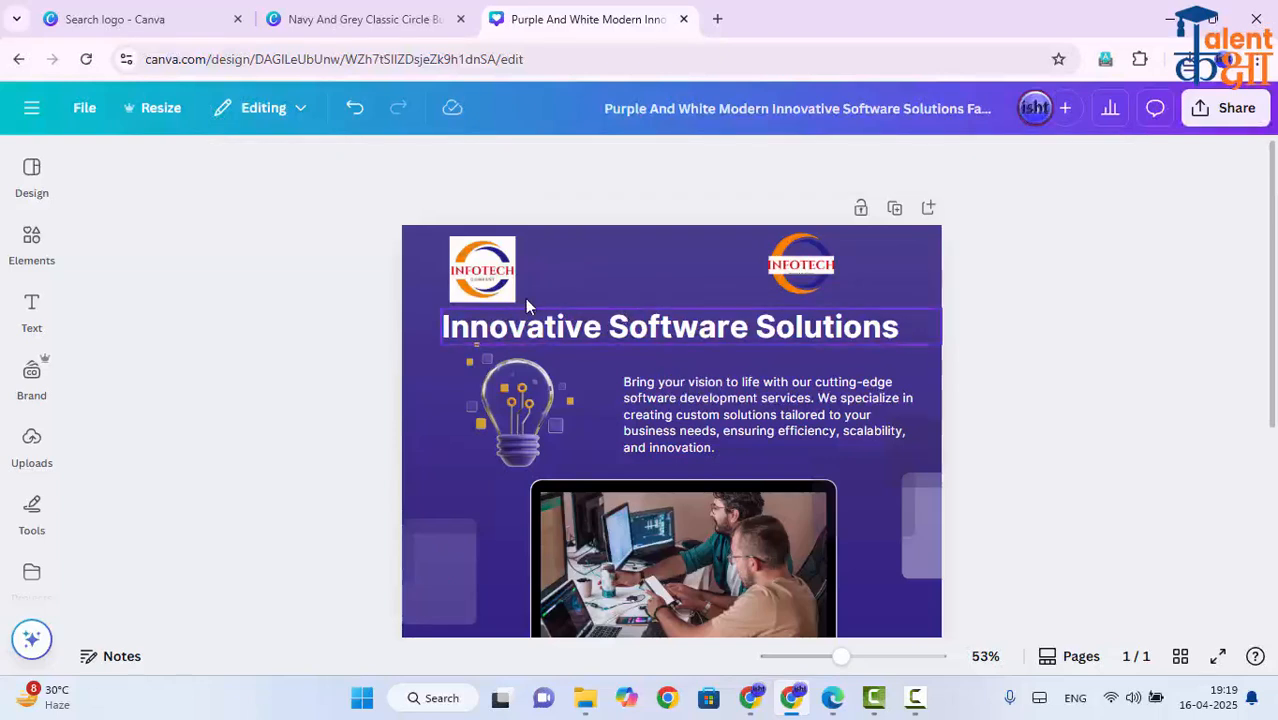
- Remove the white background from the JPG logo with BG Remover and inspect it beside the PNG logo
{"action": "left_click", "coordinate": [500, 288]}
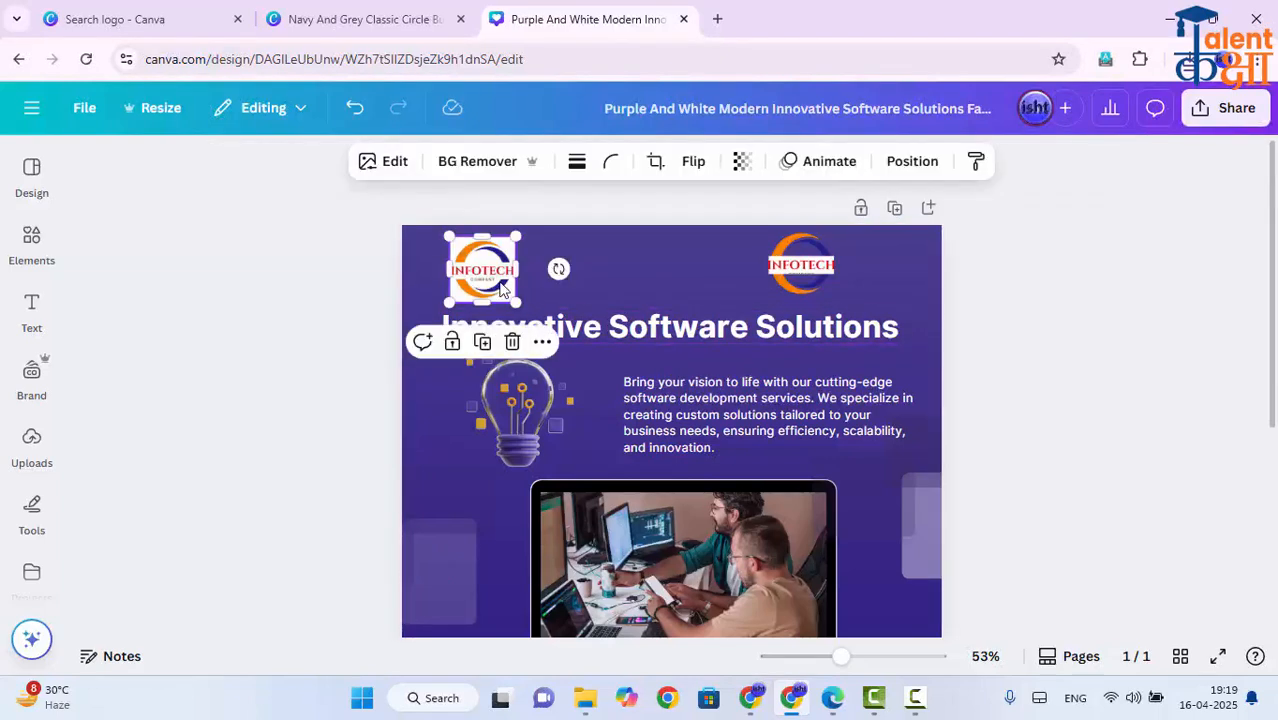
{"action": "left_click", "coordinate": [500, 170]}
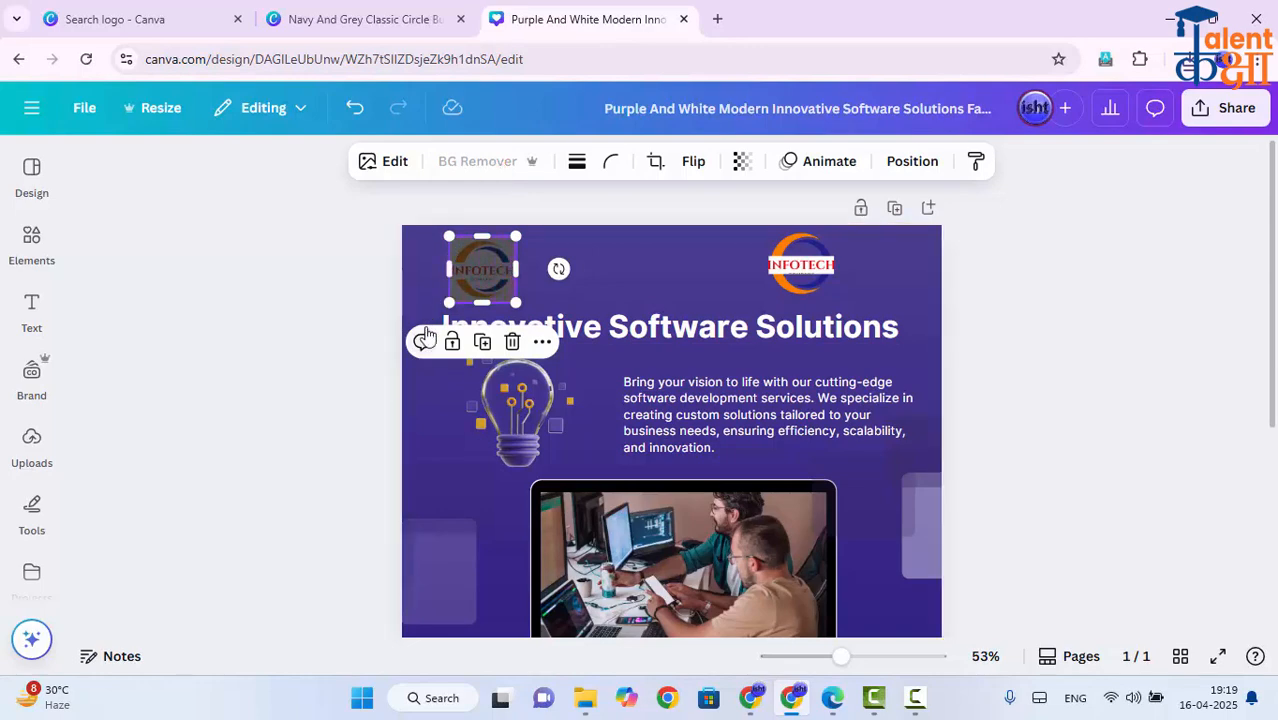
{"action": "scroll", "coordinate": [446, 313], "scroll_direction": "up", "scroll_amount": 3}
{"action": "scroll", "coordinate": [444, 316], "scroll_direction": "up", "scroll_amount": 2}
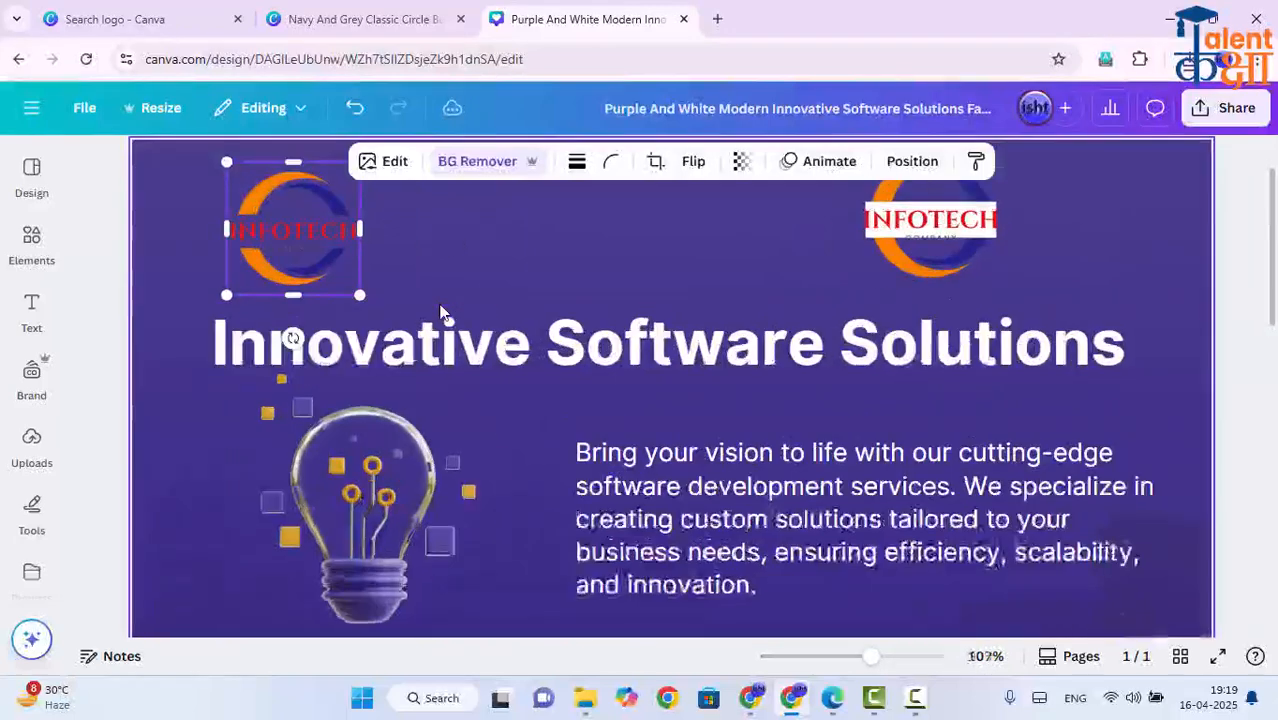
{"action": "scroll", "coordinate": [323, 278], "scroll_direction": "up", "scroll_amount": 2}
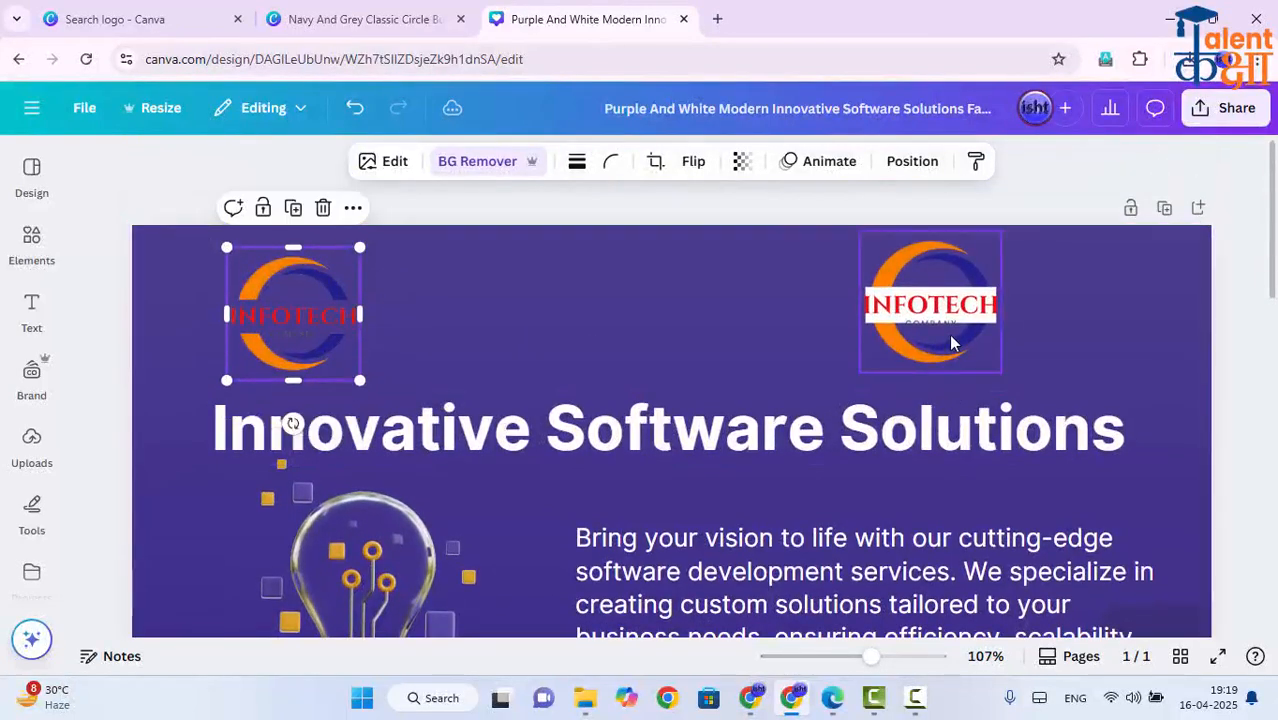
- Try nudging the PNG logo lower, and undo both that move and the JPG logo's background removal
{"action": "left_click_drag", "start_coordinate": [949, 334], "coordinate": [947, 352]}
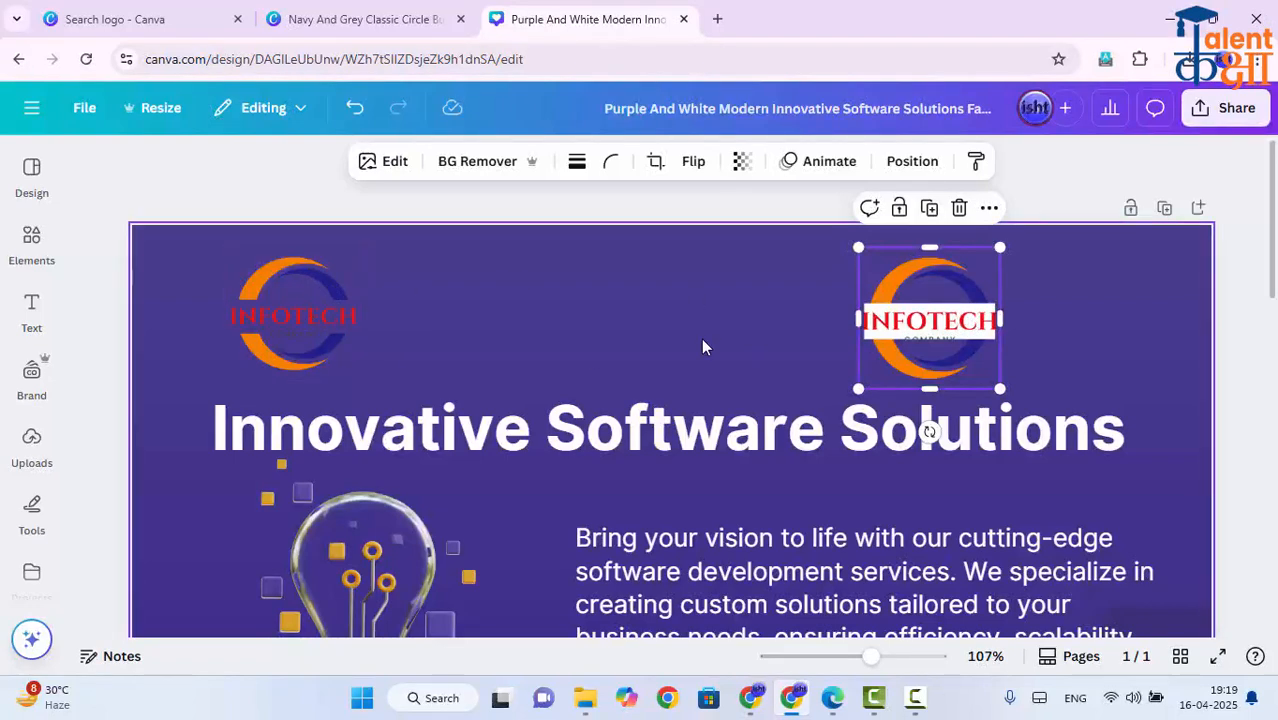
{"action": "key", "text": "ctrl+z"}
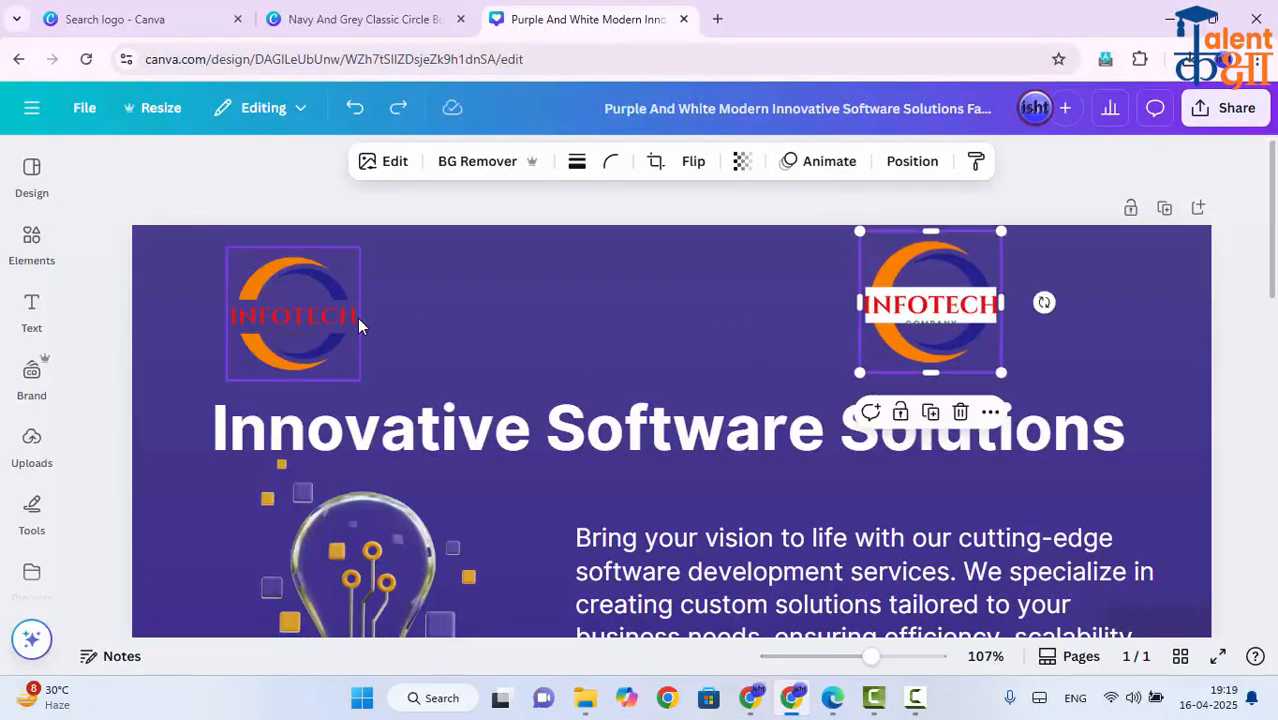
{"action": "left_click", "coordinate": [470, 303]}
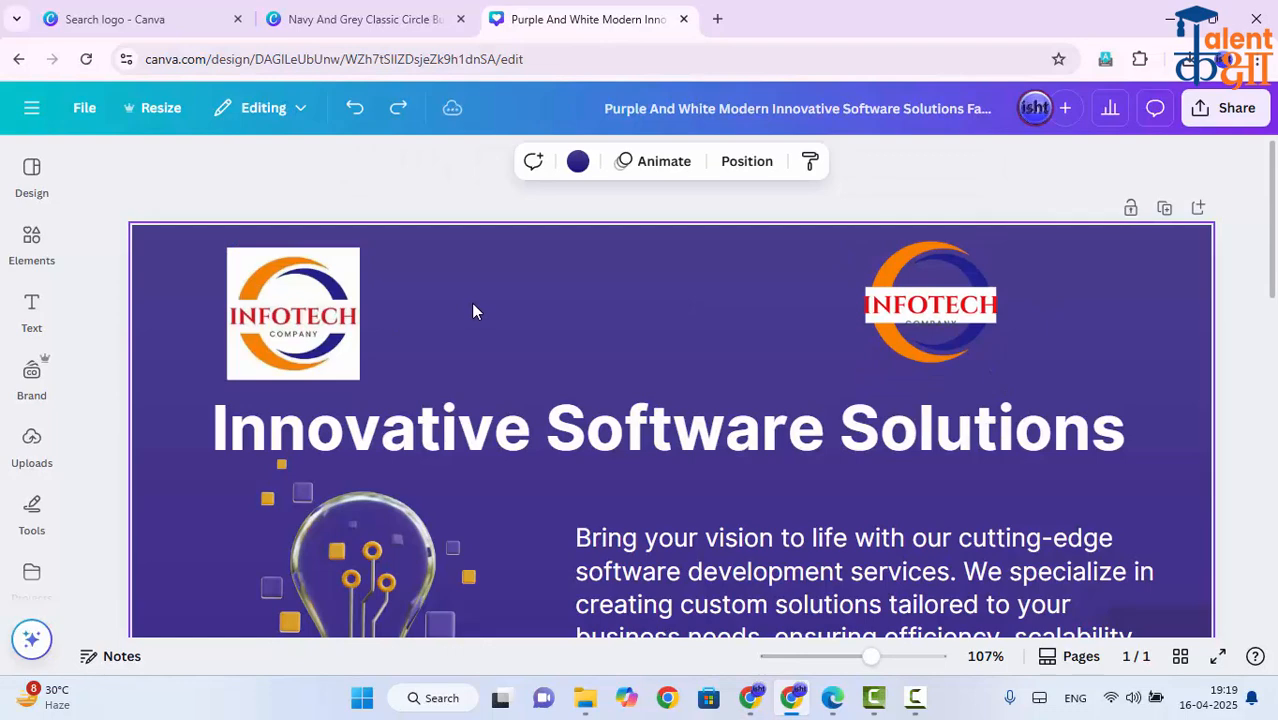
{"action": "left_click", "coordinate": [327, 330]}
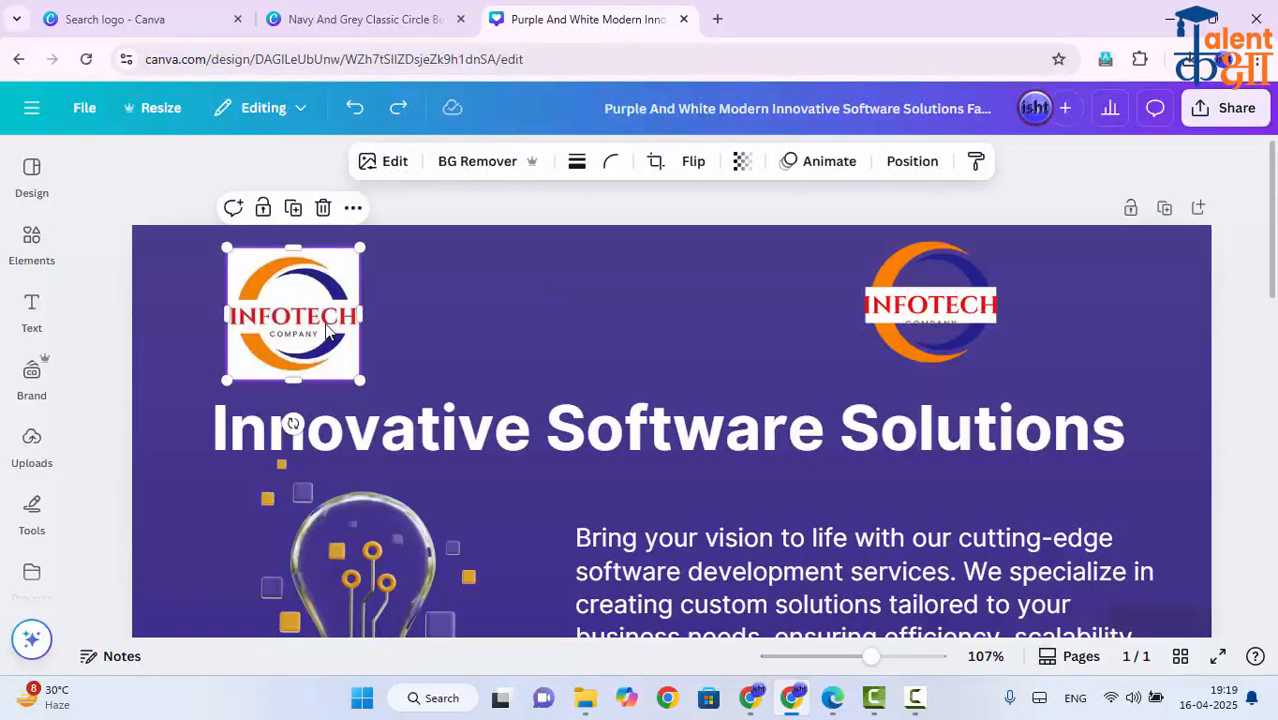
{"action": "left_click", "coordinate": [940, 315]}
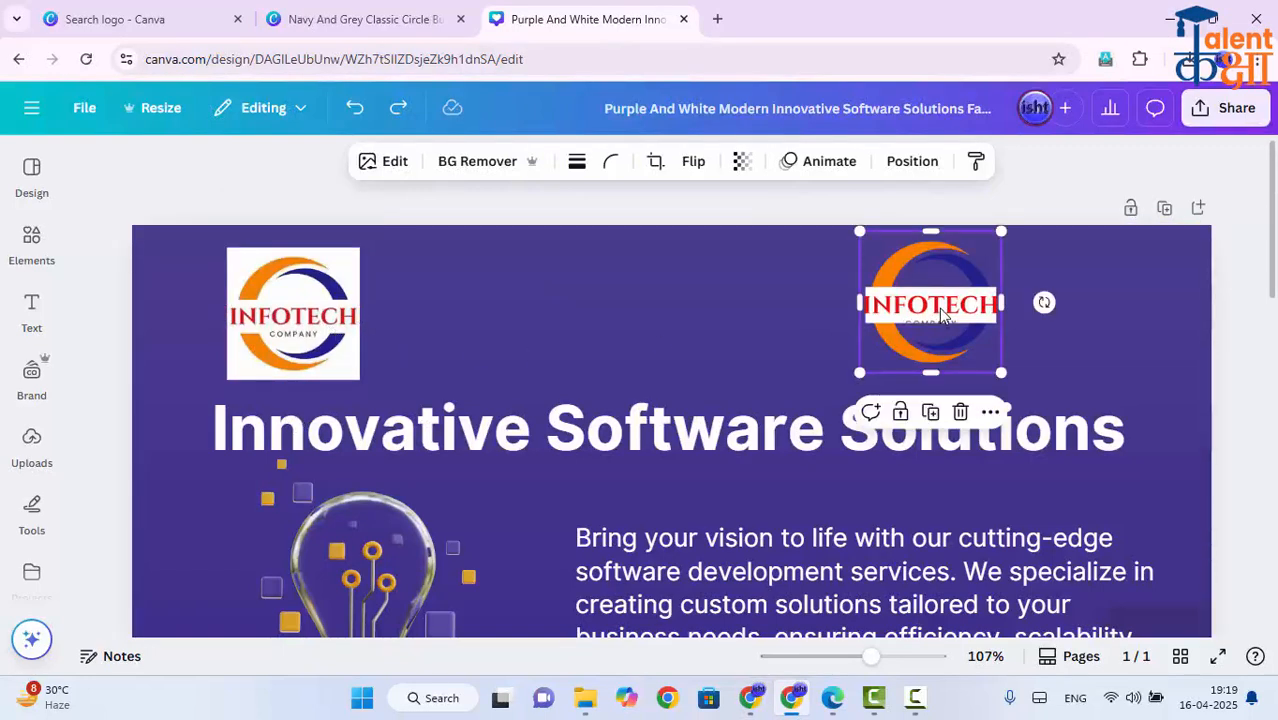